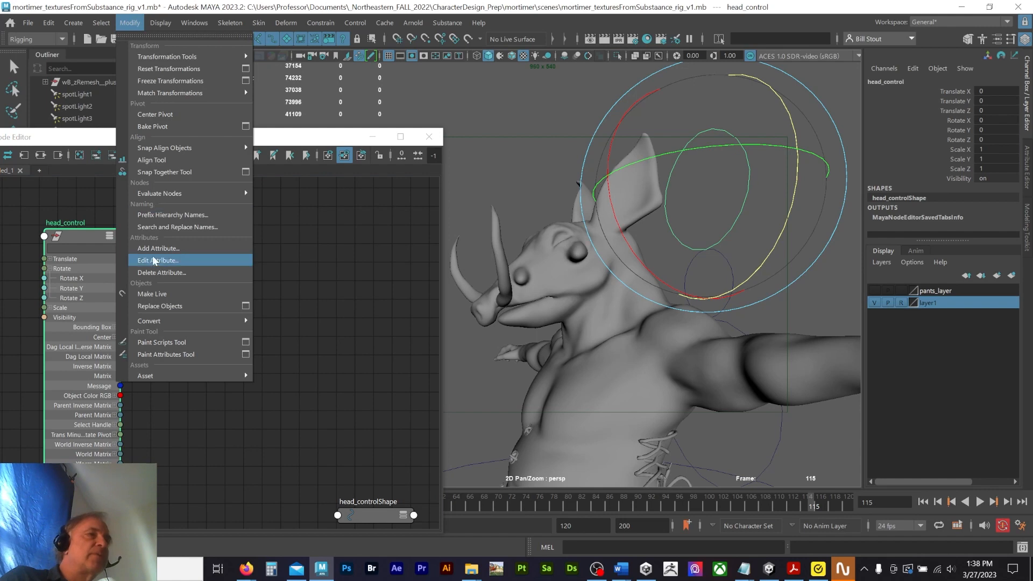
Step: Add a keyable float attribute named jawOpen to head_control
{"action": "left_click", "coordinate": [155, 249]}
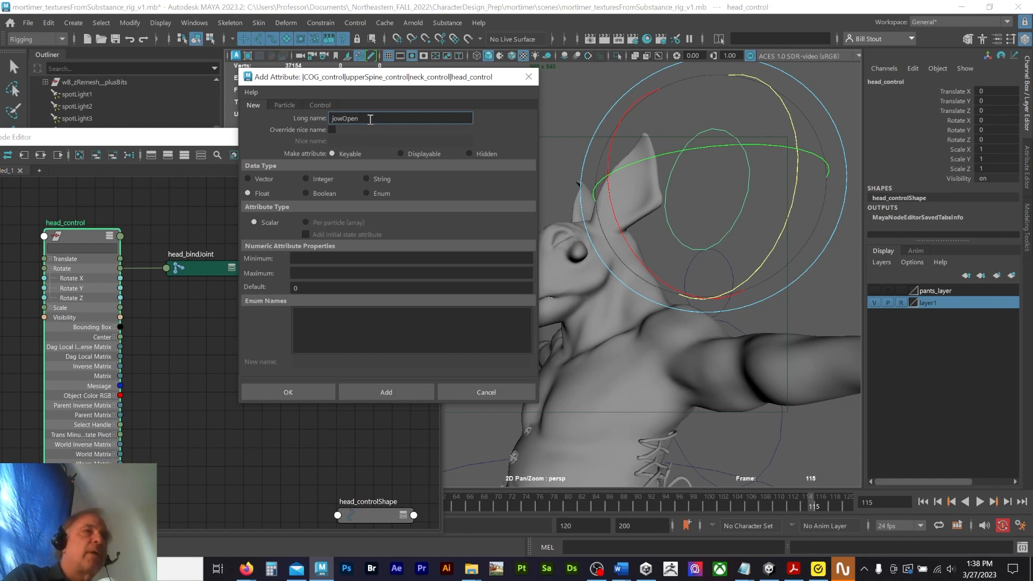
{"action": "left_click", "coordinate": [338, 119]}
{"action": "key", "text": "BackSpace"}
{"action": "type", "text": "a"}
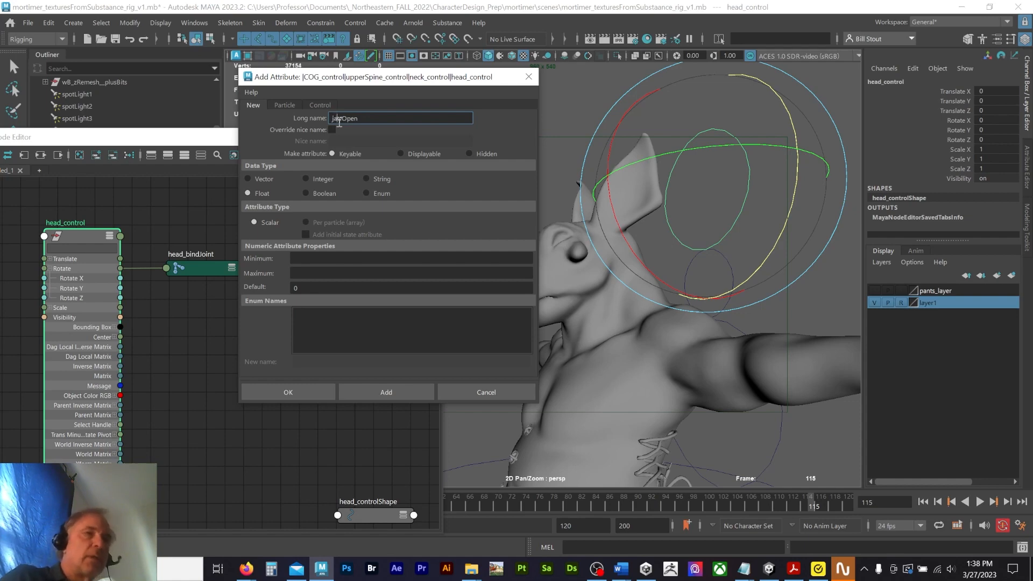
{"action": "left_click", "coordinate": [376, 393]}
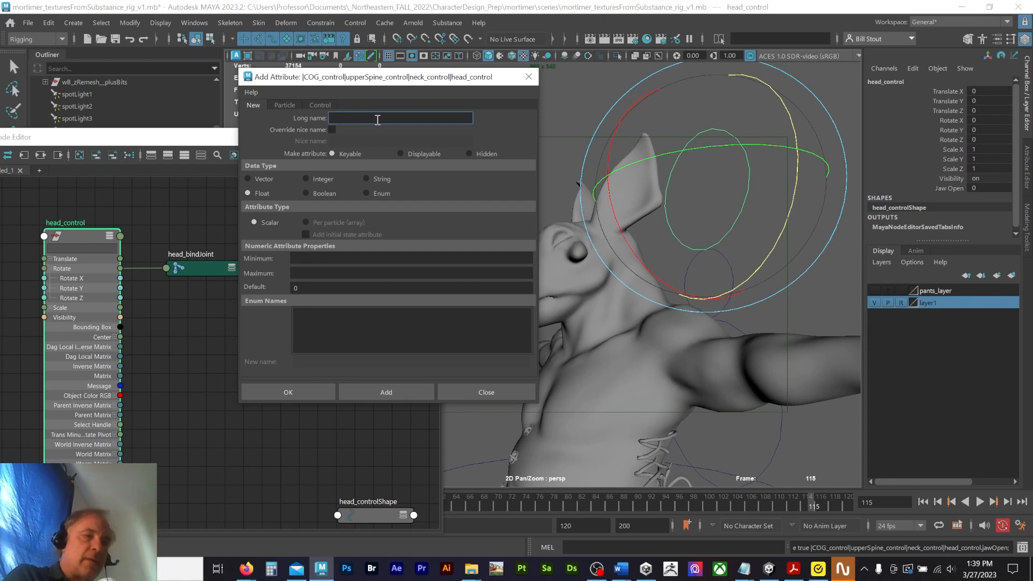
Step: Add a keyable float attribute named jawSide to head_control, and close the attribute dialog and the Node Editor
{"action": "type", "text": "jawSide"}
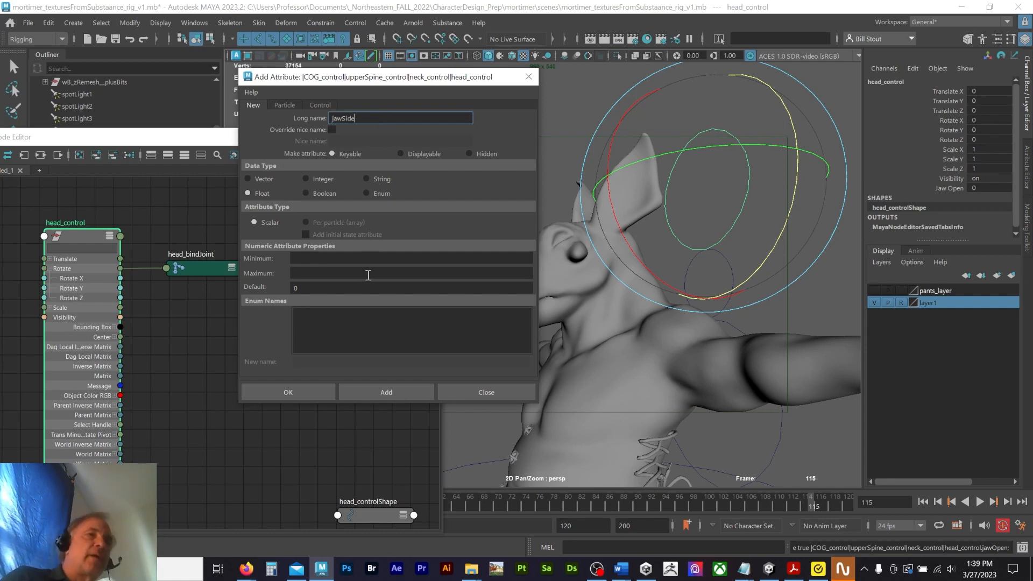
{"action": "left_click", "coordinate": [385, 385]}
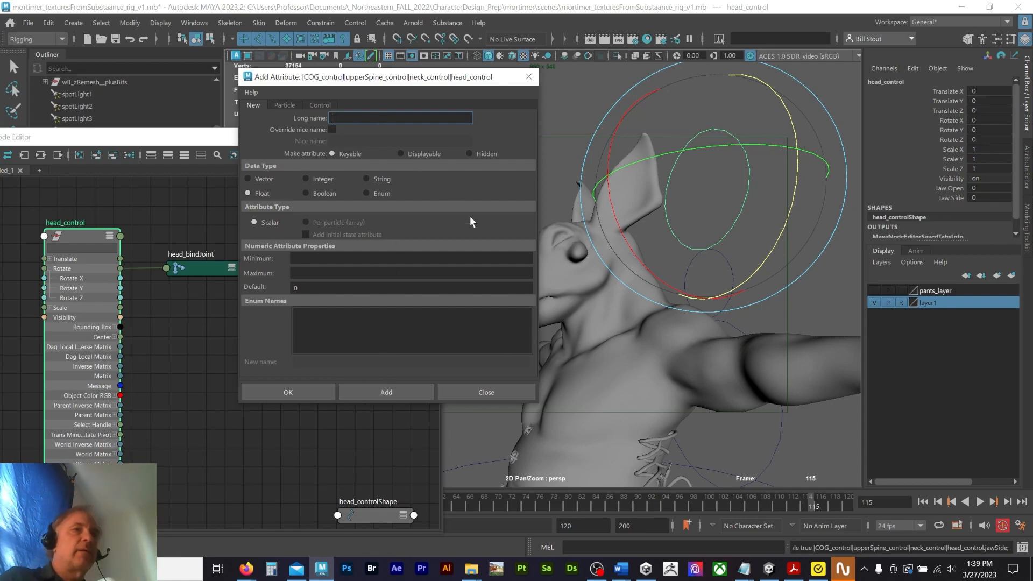
{"action": "left_click", "coordinate": [527, 75]}
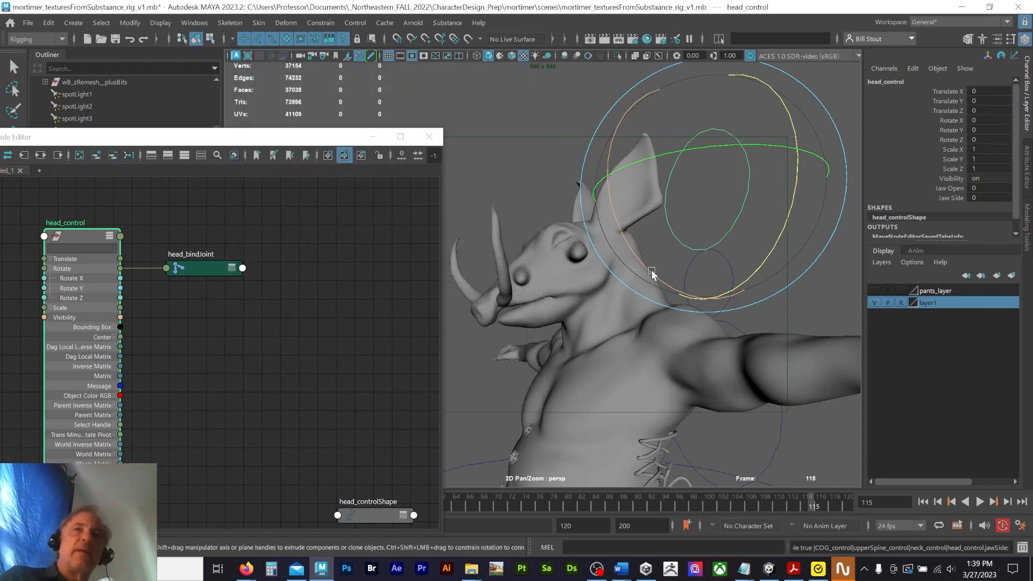
{"action": "left_click", "coordinate": [430, 137]}
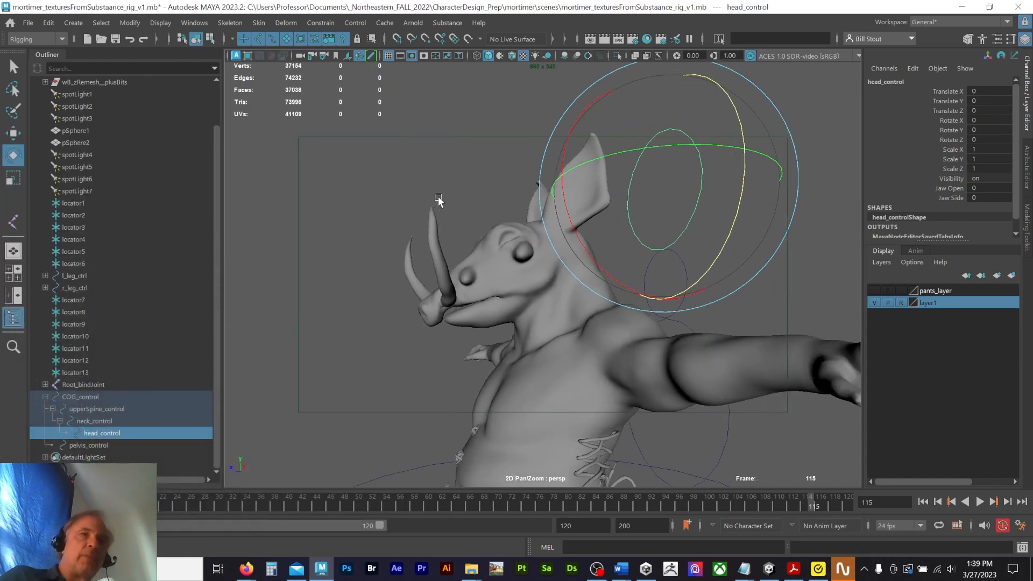
Step: Create a three-joint jaw chain in the side view, running from the jaw hinge to behind the mouth corner and on to the chin tip
{"action": "left_click", "coordinate": [407, 226]}
{"action": "right_click_drag", "start_coordinate": [407, 226], "coordinate": [822, 283], "text": "alt"}
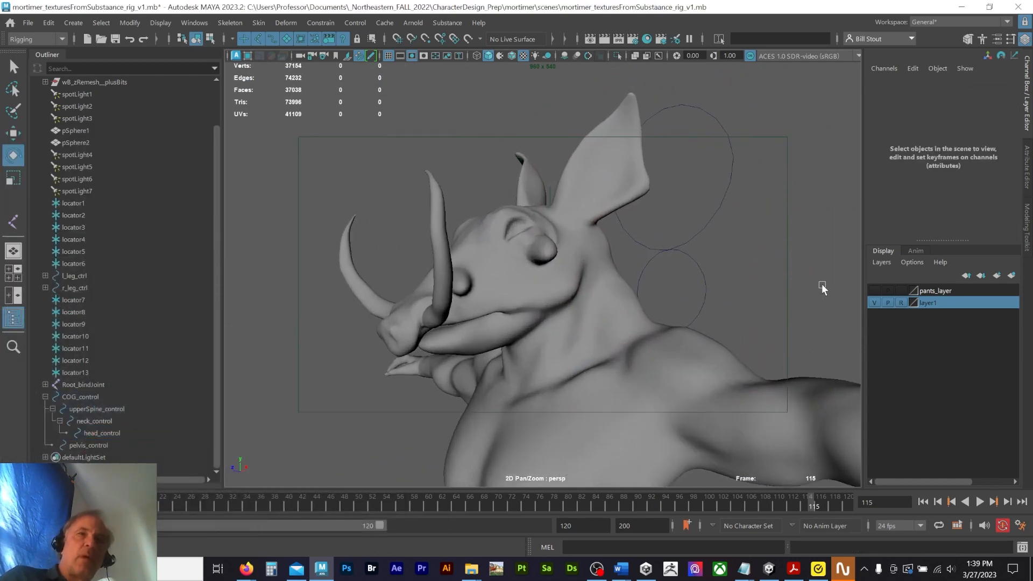
{"action": "key", "text": "space"}
{"action": "key", "text": "space"}
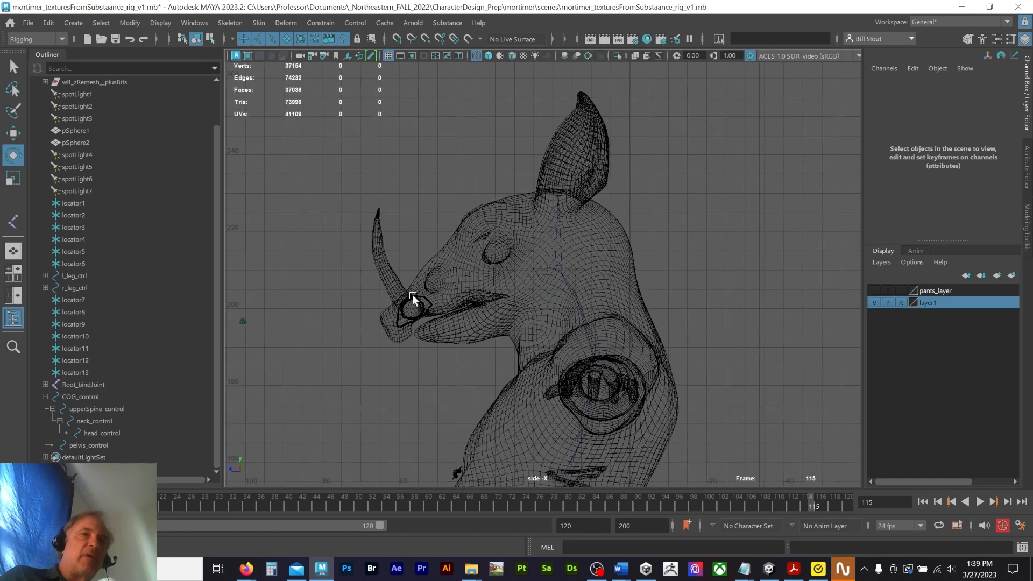
{"action": "right_click_drag", "start_coordinate": [412, 295], "coordinate": [574, 262], "text": "alt"}
{"action": "left_click", "coordinate": [240, 22]}
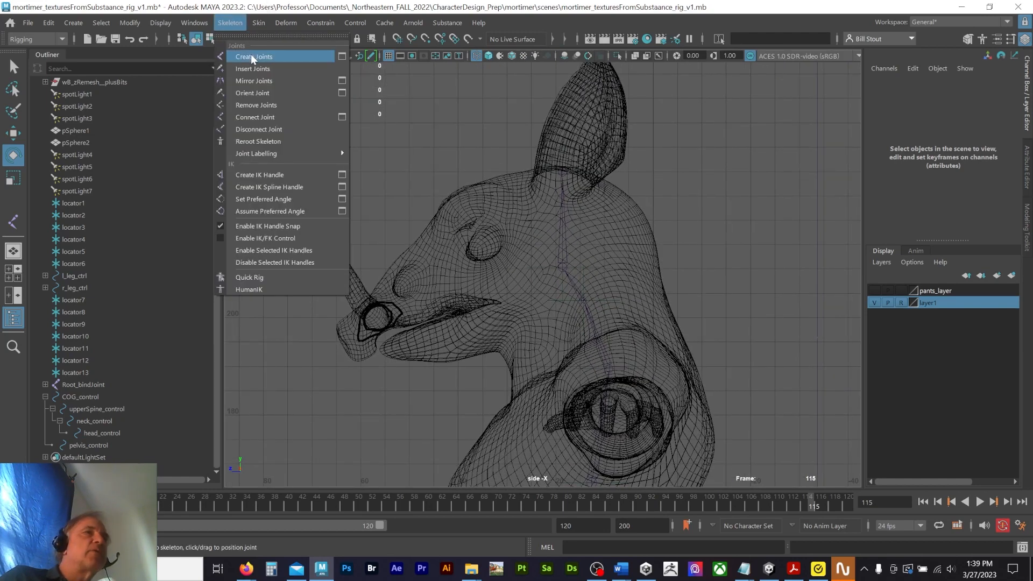
{"action": "left_click", "coordinate": [251, 54]}
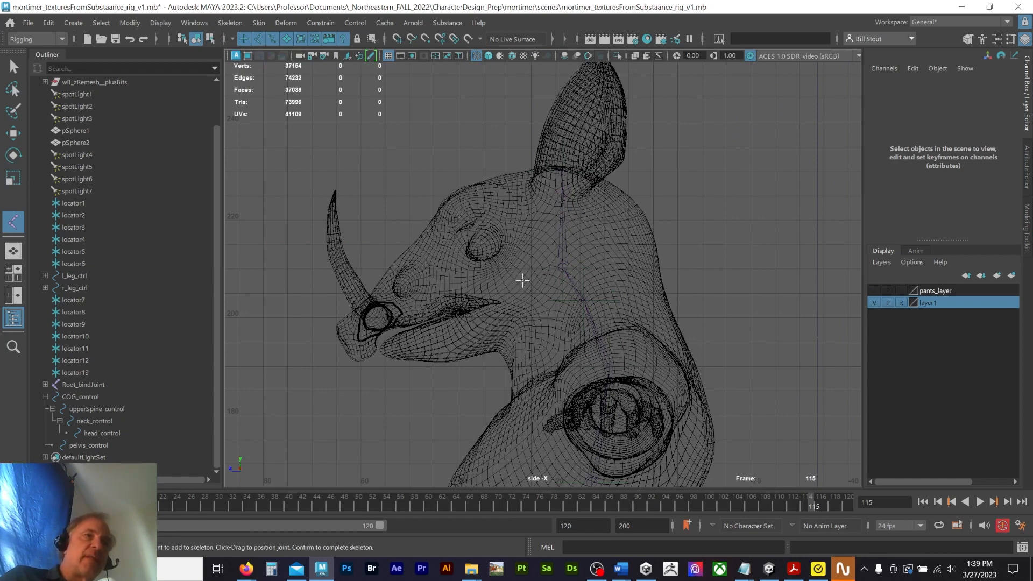
{"action": "right_click_drag", "start_coordinate": [515, 284], "coordinate": [622, 275], "text": "alt"}
{"action": "middle_click_drag", "start_coordinate": [532, 274], "coordinate": [539, 218], "text": "alt"}
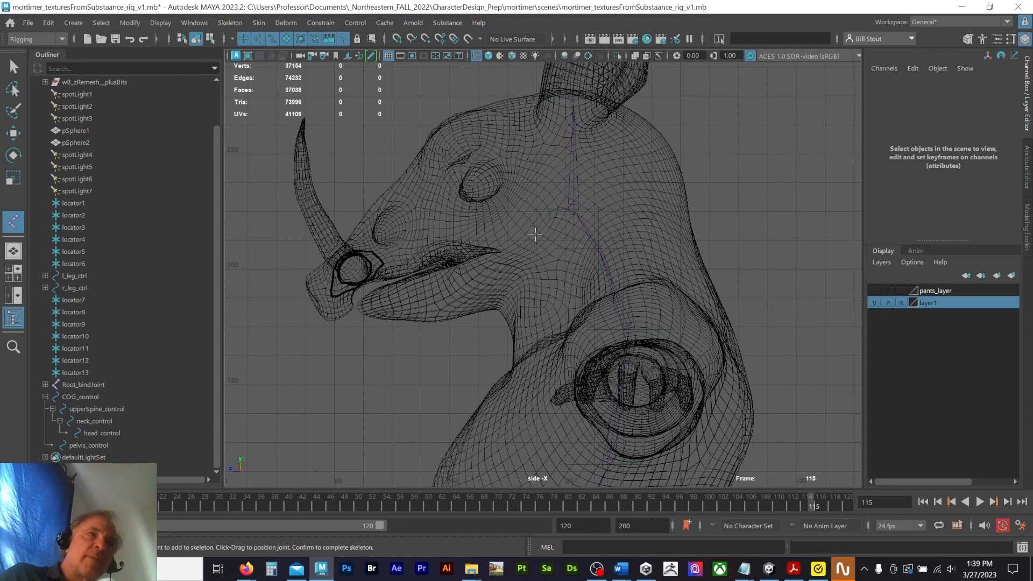
{"action": "key", "text": "space"}
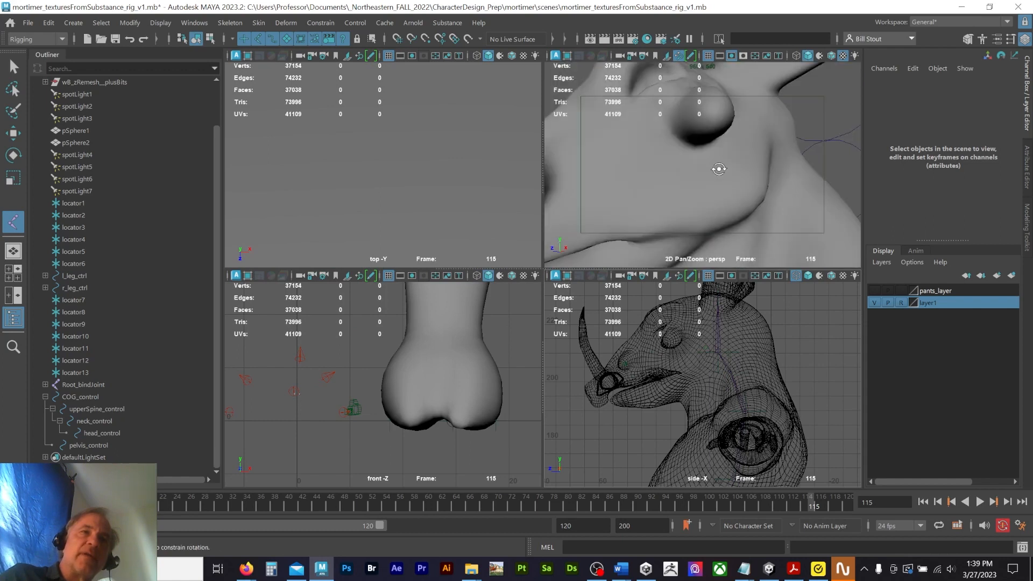
{"action": "left_click_drag", "start_coordinate": [719, 166], "coordinate": [613, 183], "text": "alt"}
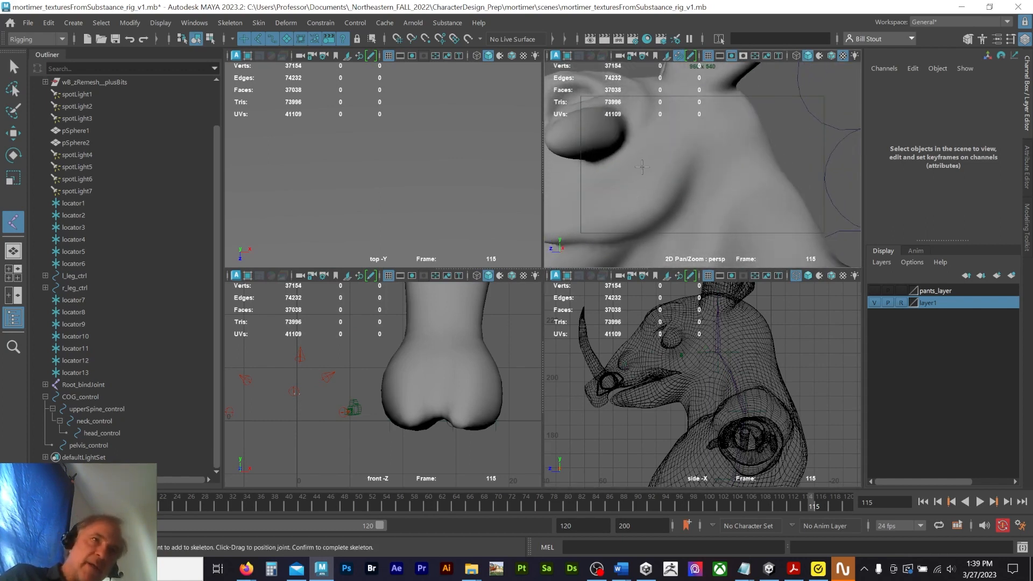
{"action": "key", "text": "space"}
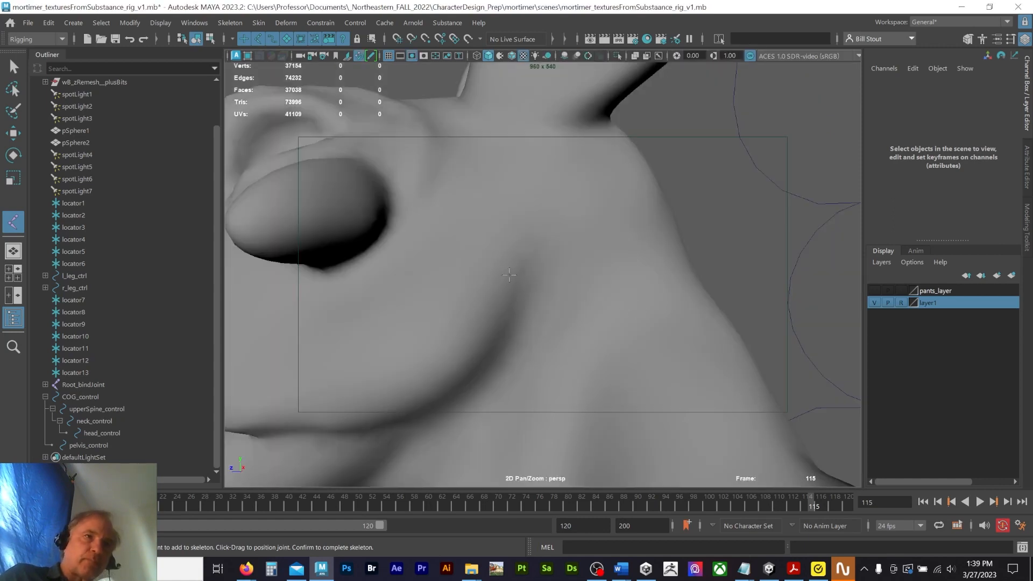
{"action": "key", "text": "space"}
{"action": "key", "text": "space"}
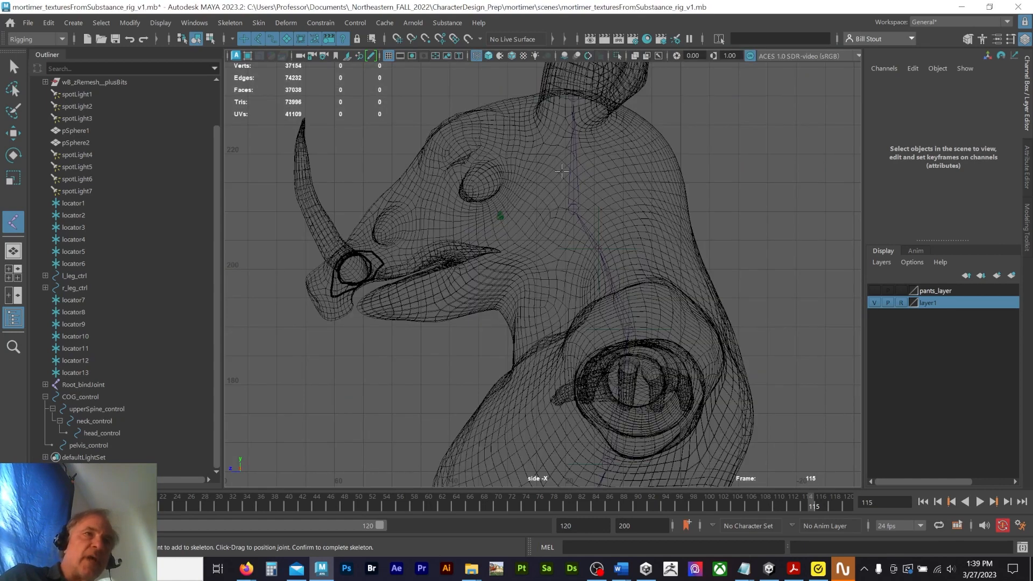
{"action": "left_click", "coordinate": [533, 212]}
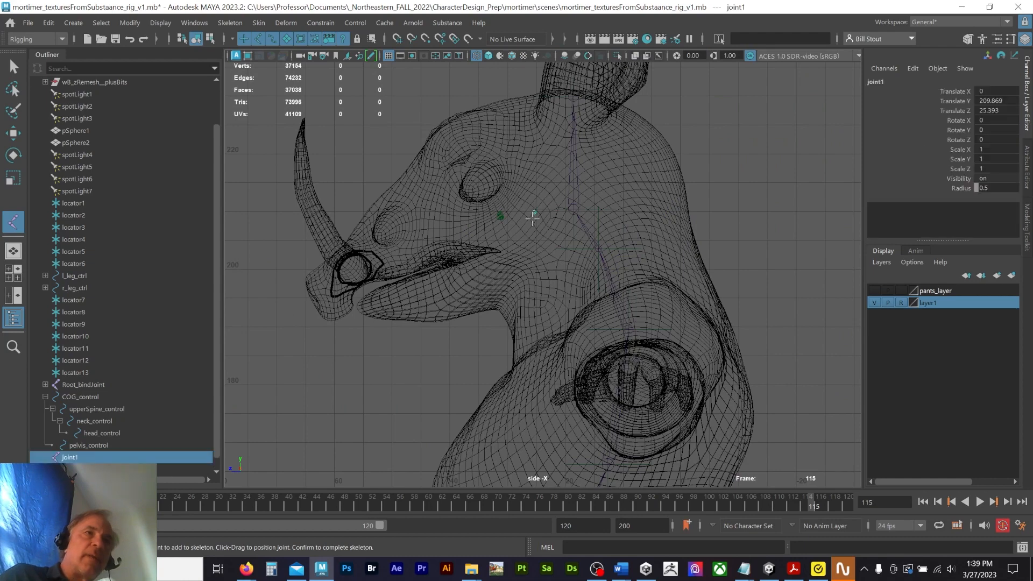
{"action": "left_click", "coordinate": [512, 263]}
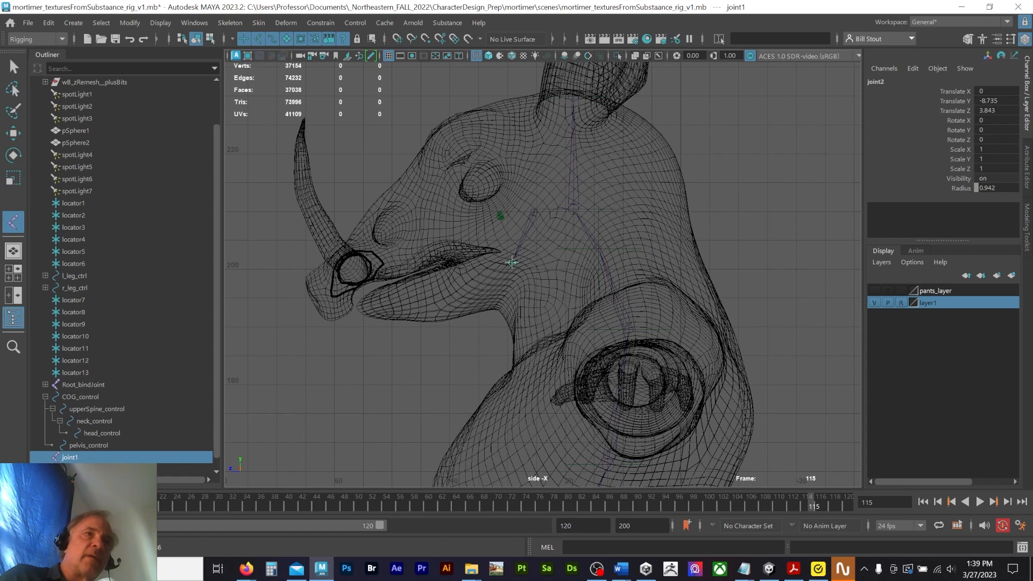
{"action": "key", "text": "Return"}
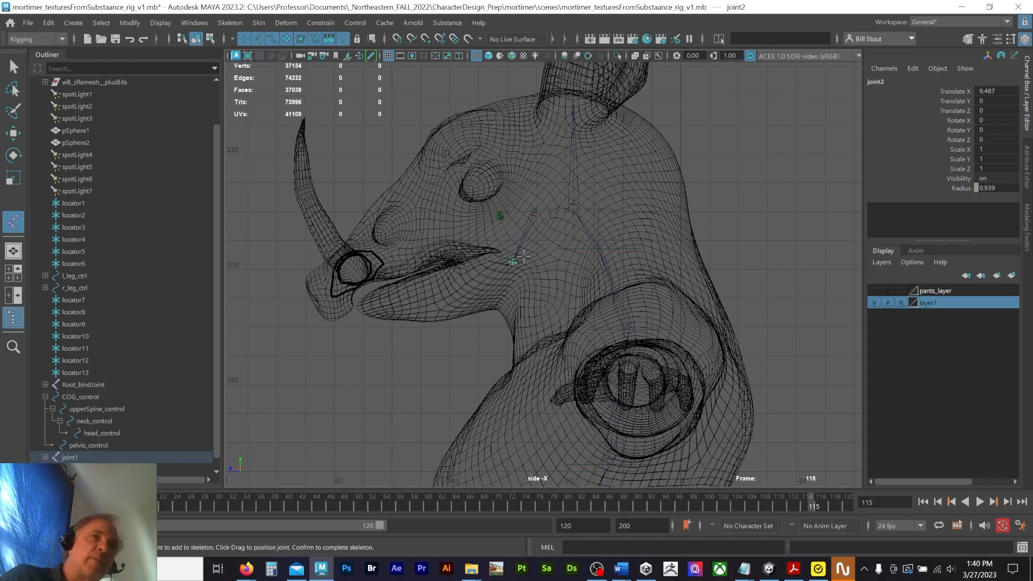
{"action": "left_click", "coordinate": [375, 307]}
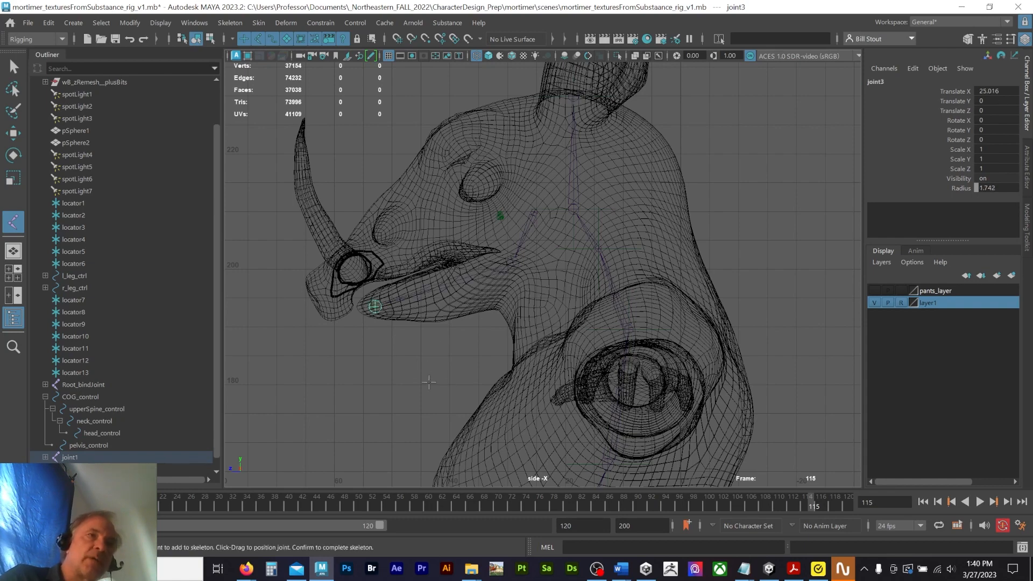
{"action": "scroll", "coordinate": [429, 381], "scroll_direction": "up", "scroll_amount": 1}
{"action": "key", "text": "q"}
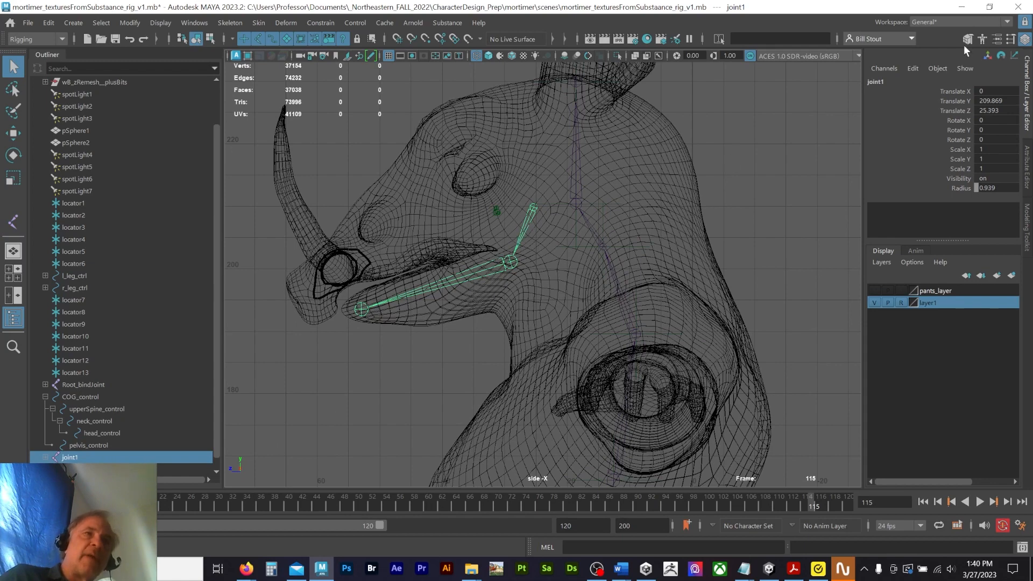
Step: Rename the root joint of the new jaw chain to jaw_rotate_joint
{"action": "double_click", "coordinate": [896, 81]}
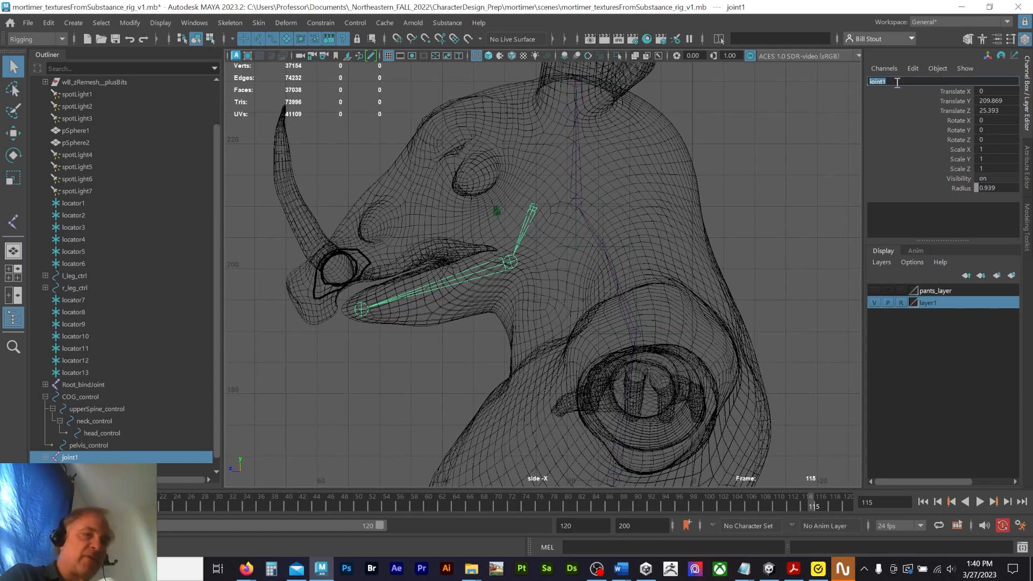
{"action": "type", "text": "jaw_rotate"}
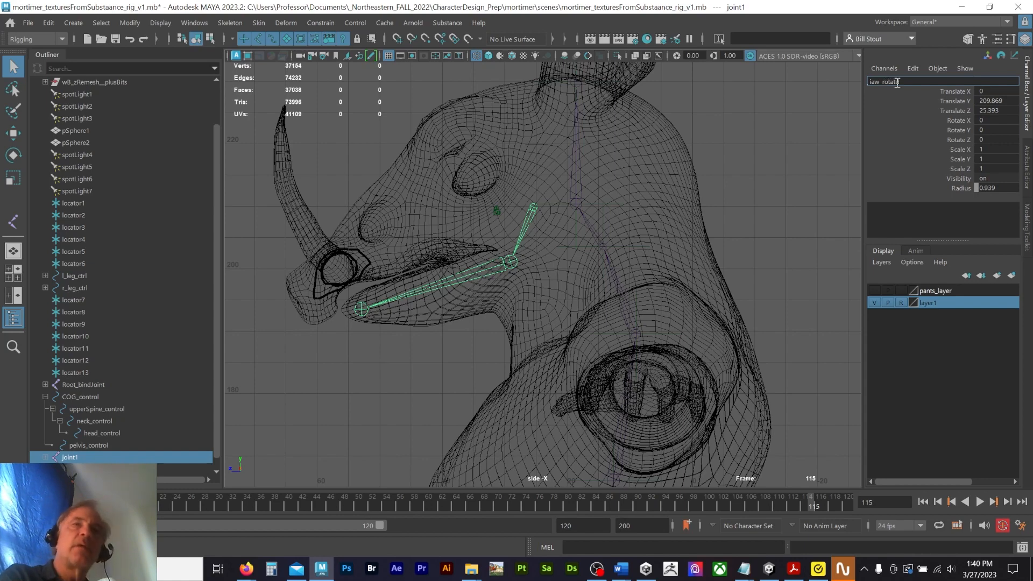
{"action": "type", "text": "_joi"}
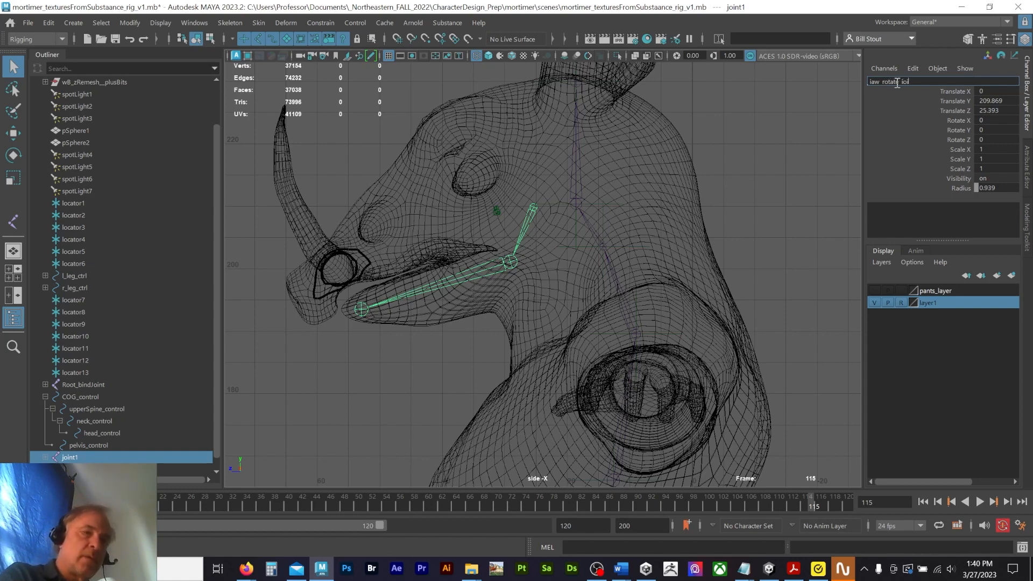
{"action": "type", "text": "nt"}
{"action": "key", "text": "Return"}
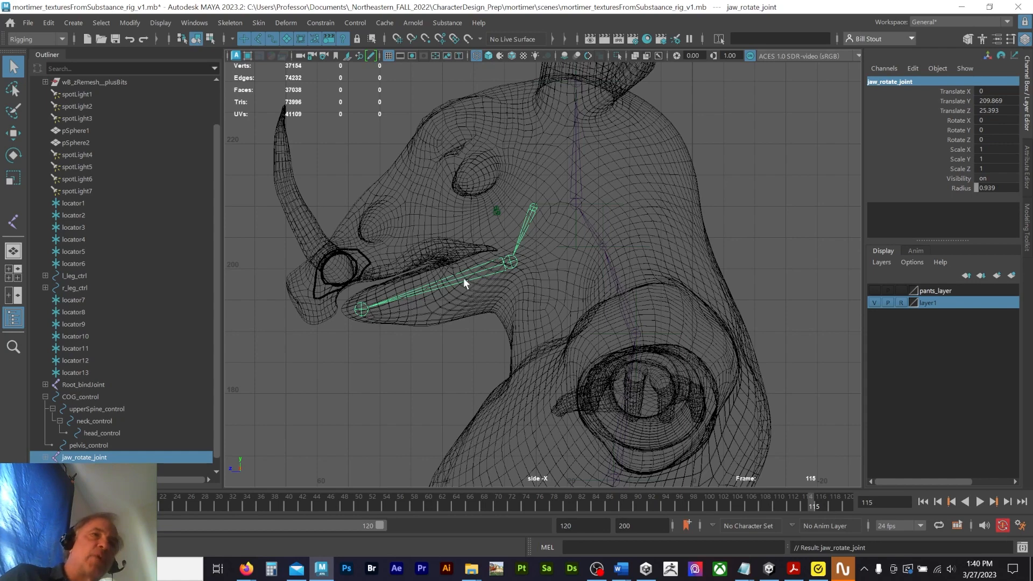
Step: Rename the middle joint of the jaw chain, behind the mouth corner, to jaw_bindJoint
{"action": "left_click", "coordinate": [464, 277]}
{"action": "left_click", "coordinate": [464, 281]}
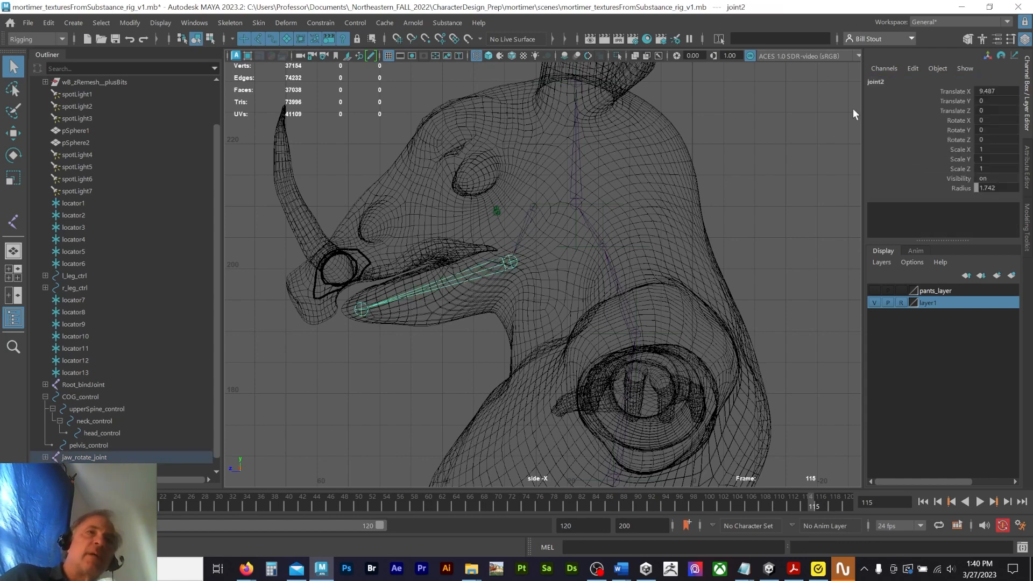
{"action": "double_click", "coordinate": [896, 82]}
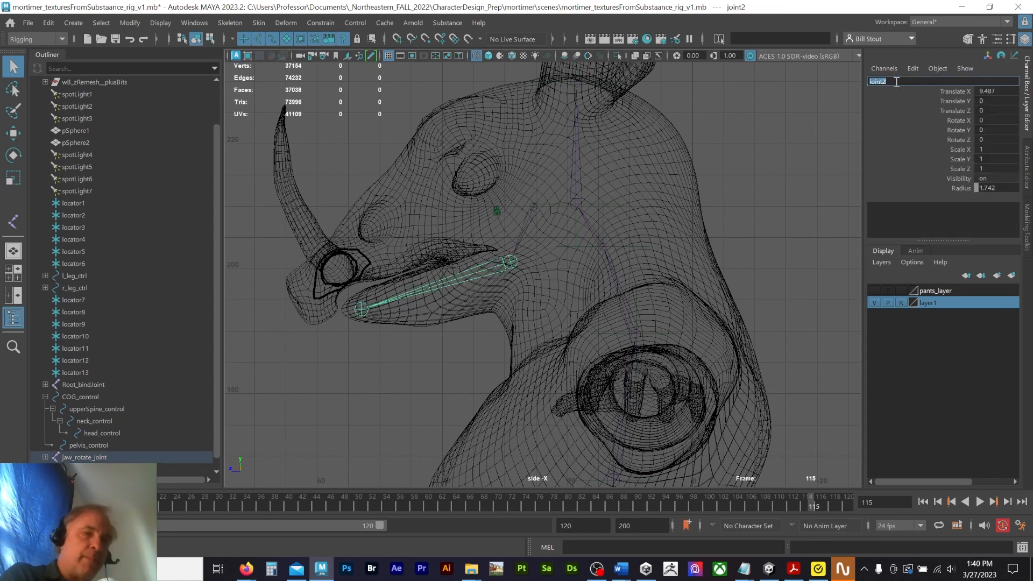
{"action": "type", "text": "jaw_bind"}
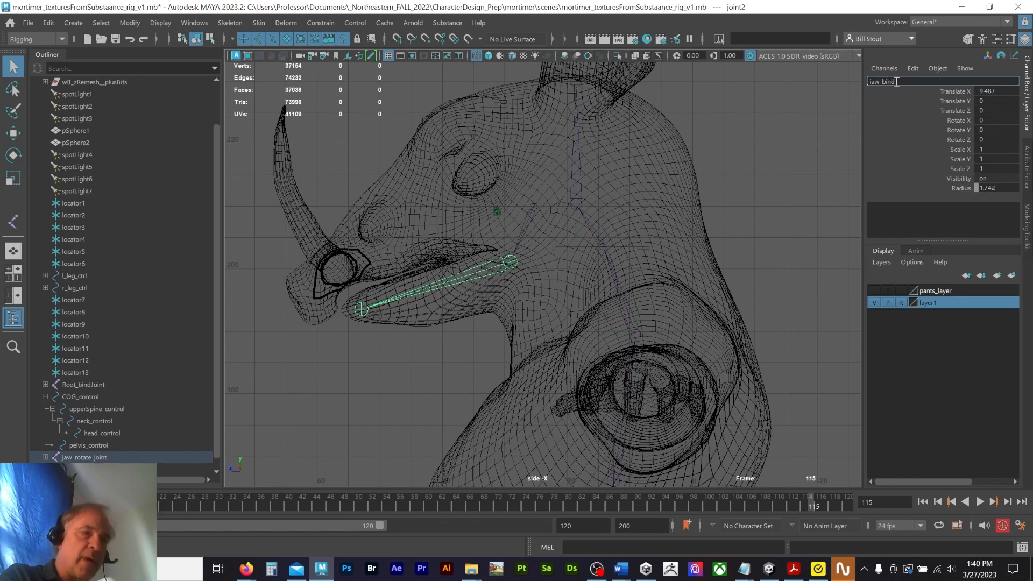
{"action": "type", "text": "Joint"}
{"action": "key", "text": "Return"}
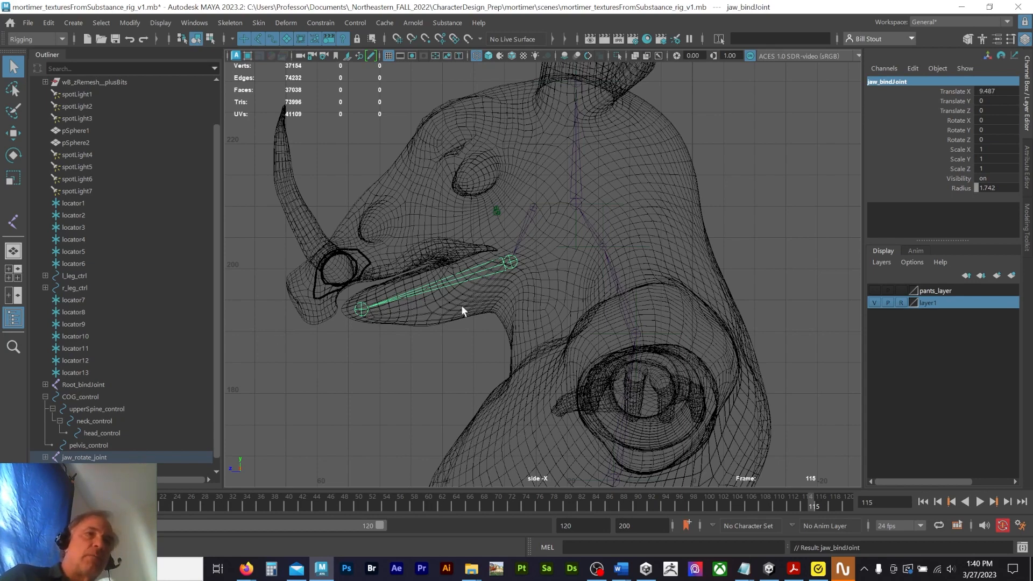
Step: Rename the end joint at the chin tip to jawNub_joint
{"action": "left_click", "coordinate": [360, 317]}
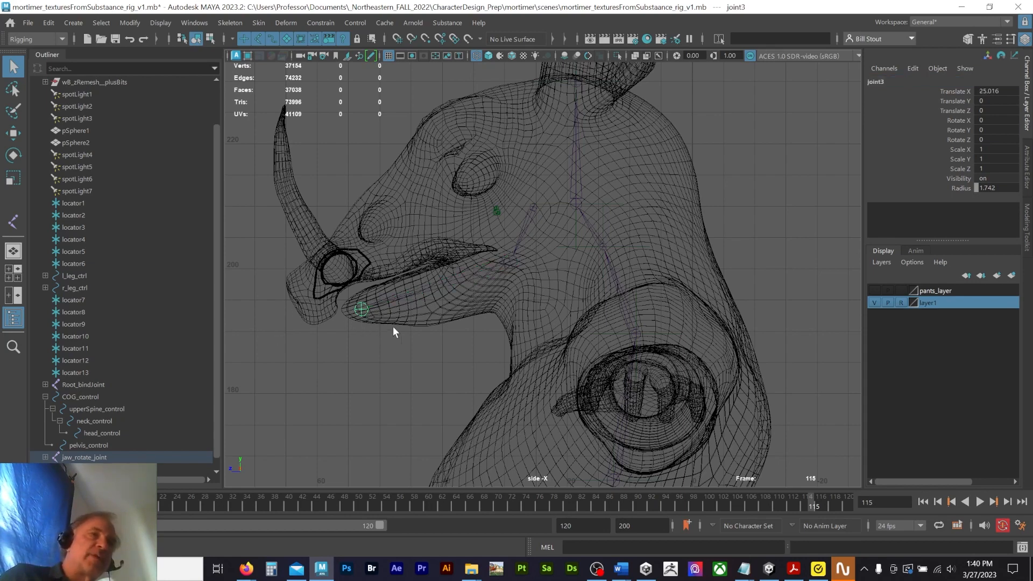
{"action": "double_click", "coordinate": [895, 82]}
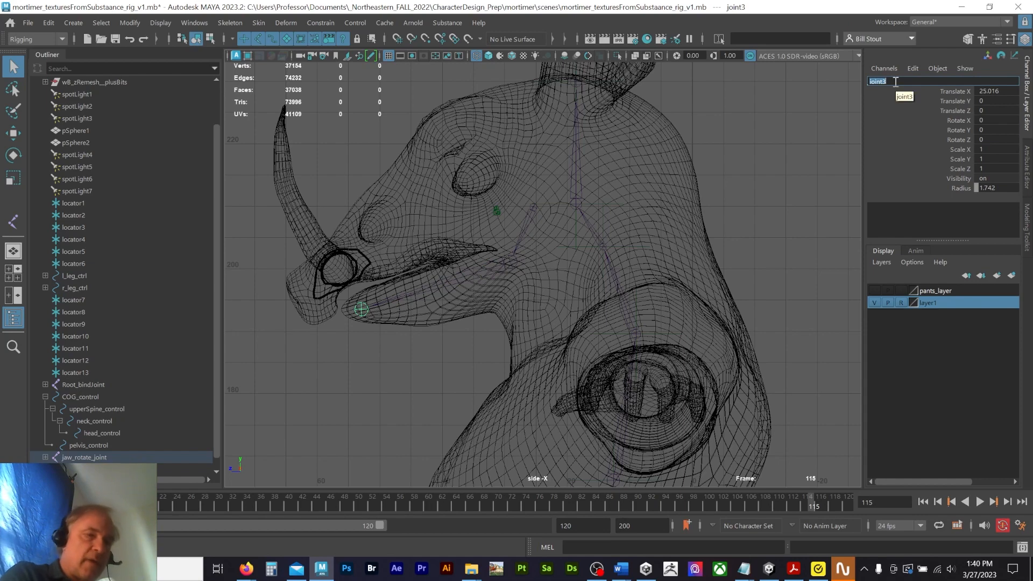
{"action": "type", "text": "jawNub"}
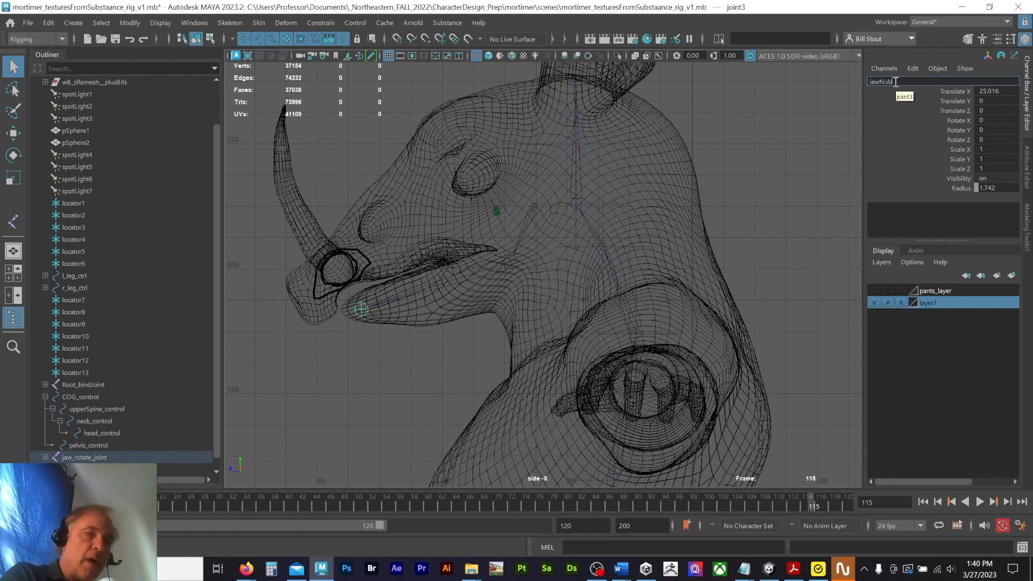
{"action": "type", "text": "_join"}
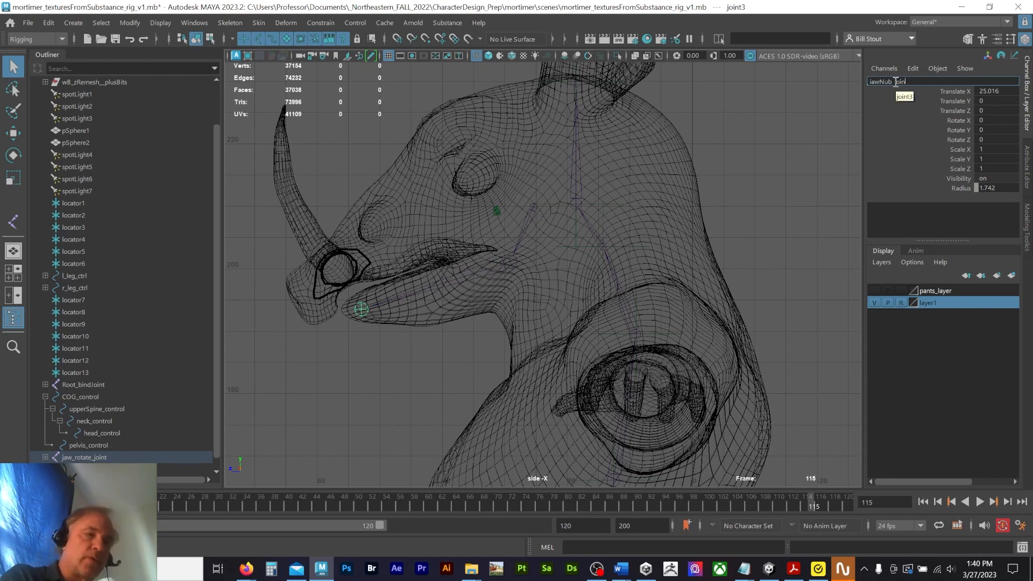
{"action": "type", "text": "t"}
{"action": "key", "text": "Return"}
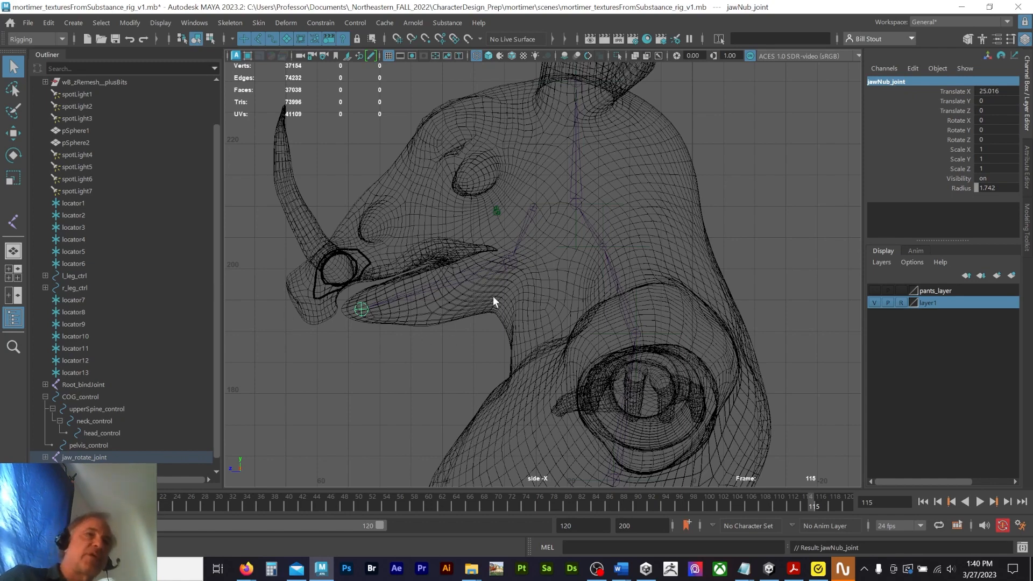
Step: Parent the jaw chain's root, jaw_rotate_joint, under the head joint
{"action": "left_click", "coordinate": [487, 270]}
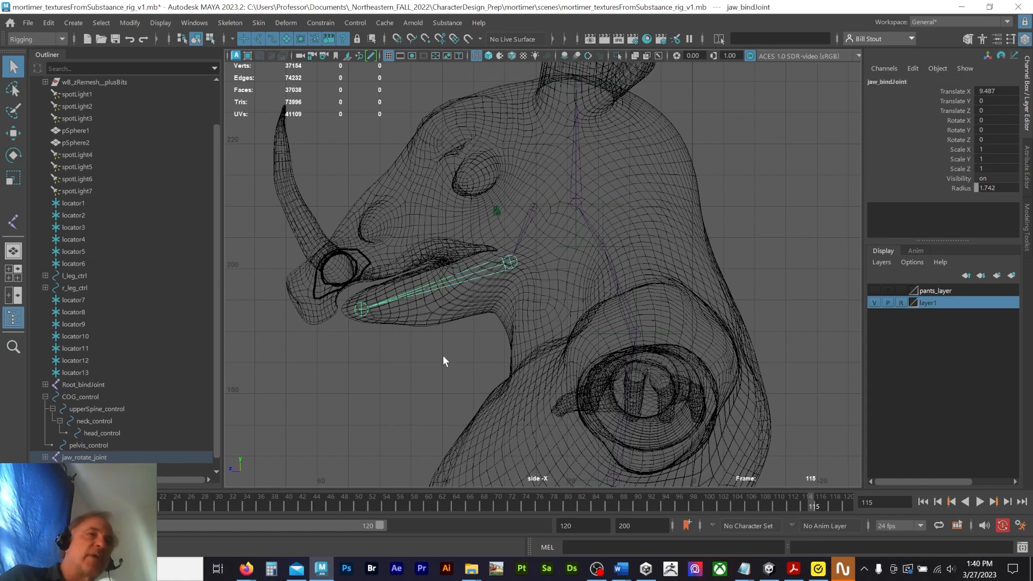
{"action": "left_click", "coordinate": [525, 232]}
{"action": "left_click", "coordinate": [522, 226]}
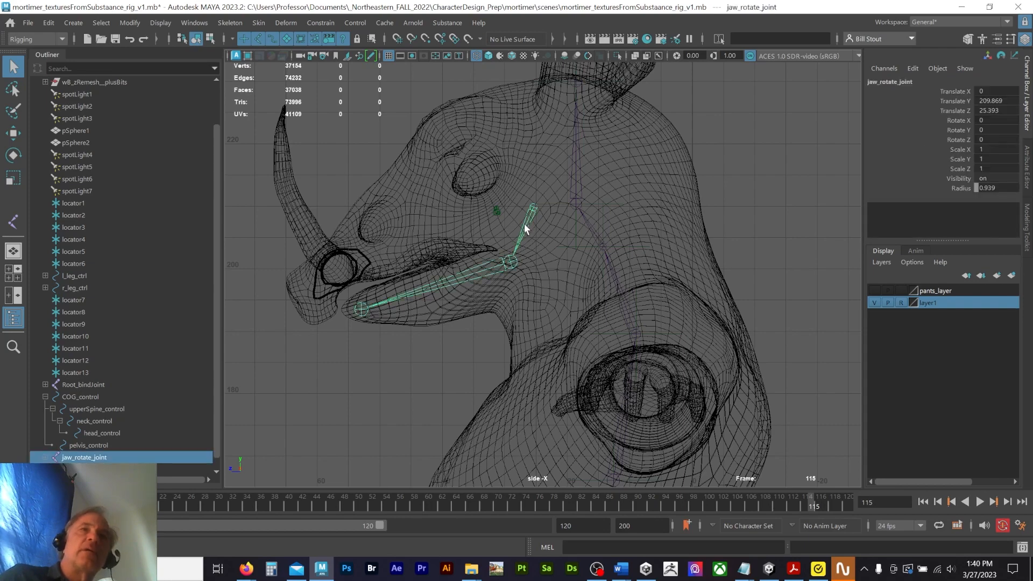
{"action": "left_click", "coordinate": [575, 184], "text": "shift"}
{"action": "key", "text": "p"}
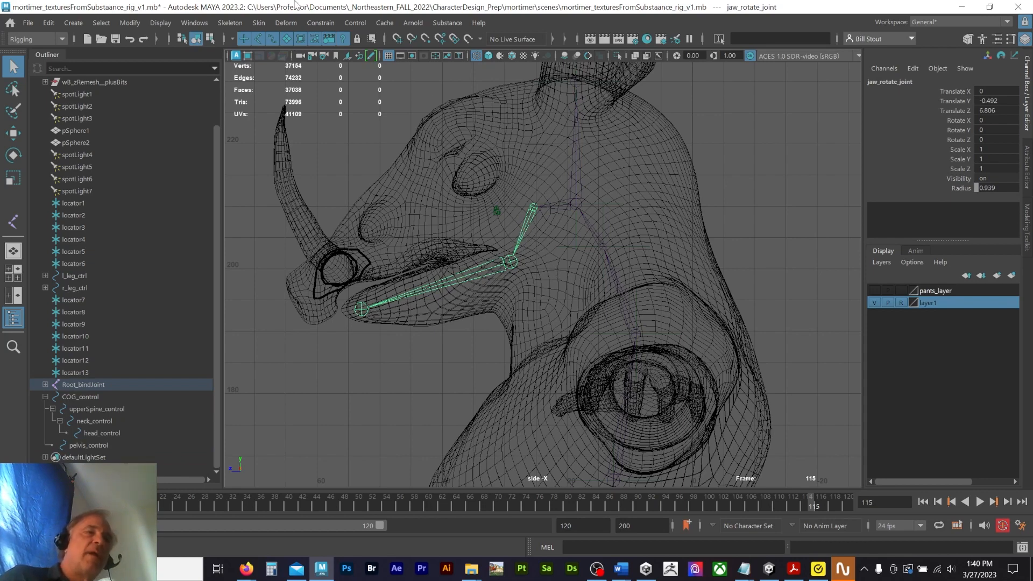
Step: Orient jaw_rotate_joint and its child joints to the world, reorienting the local scale axes as well
{"action": "left_click", "coordinate": [227, 24]}
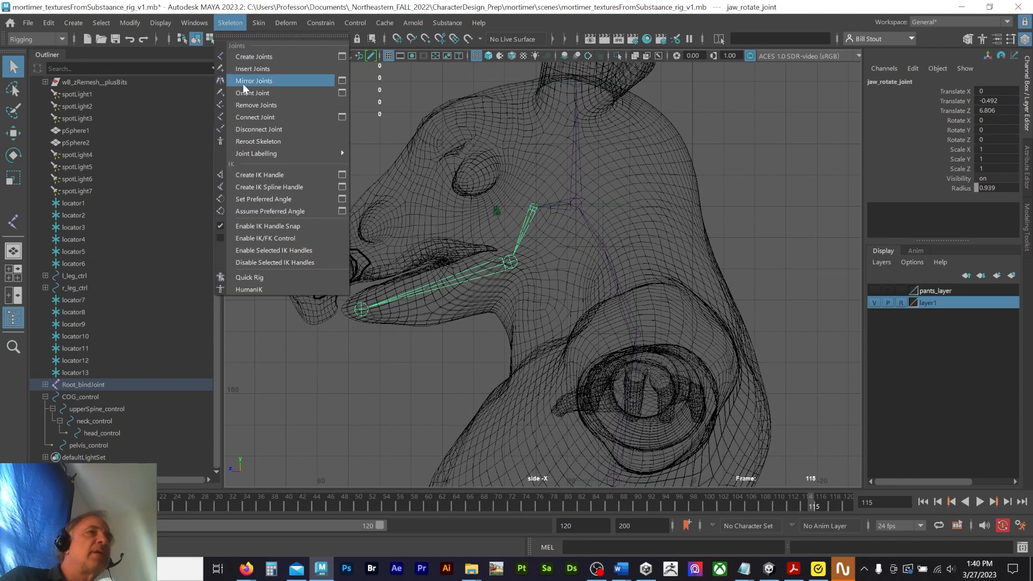
{"action": "left_click", "coordinate": [342, 92]}
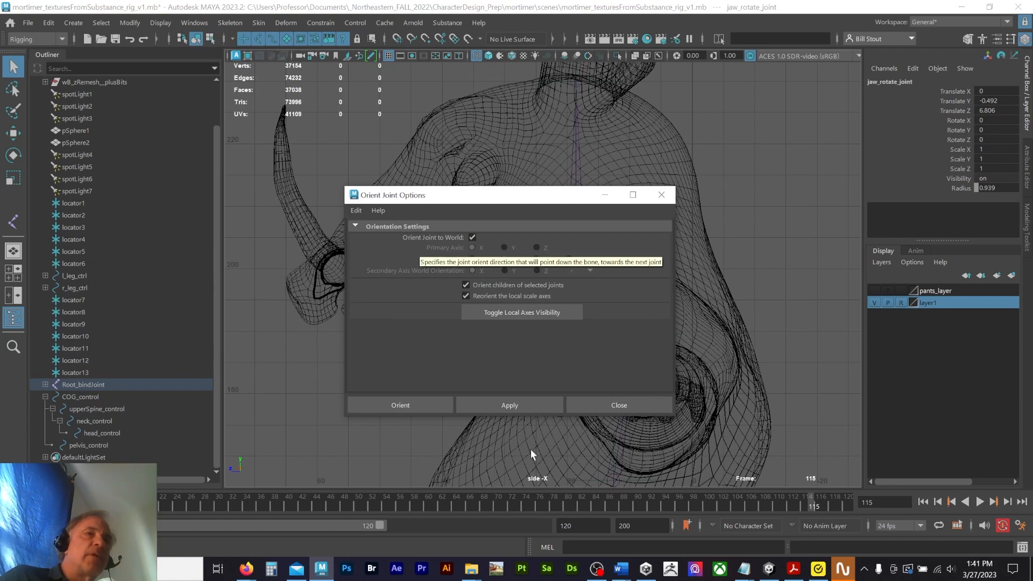
{"action": "left_click", "coordinate": [516, 403]}
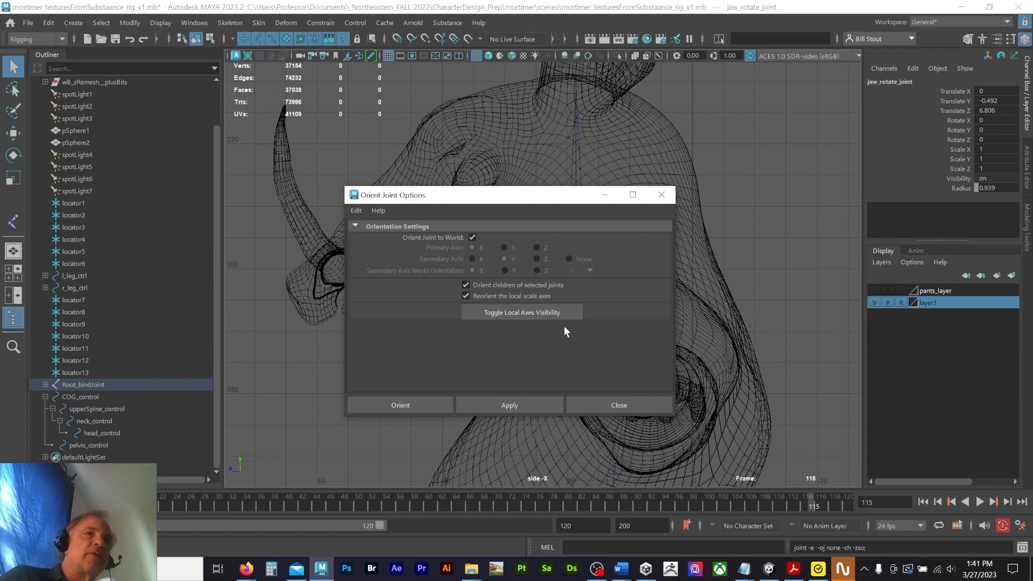
{"action": "left_click", "coordinate": [661, 195]}
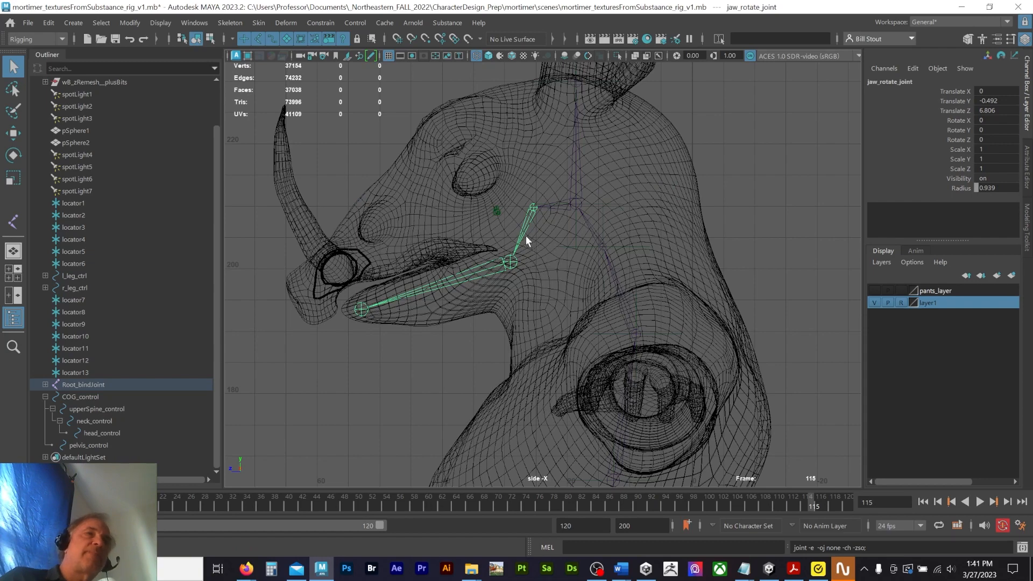
Step: Test-rotate jaw_rotate_joint about 32 degrees in X and about -11 degrees in Y, undoing each rotation
{"action": "key", "text": "e"}
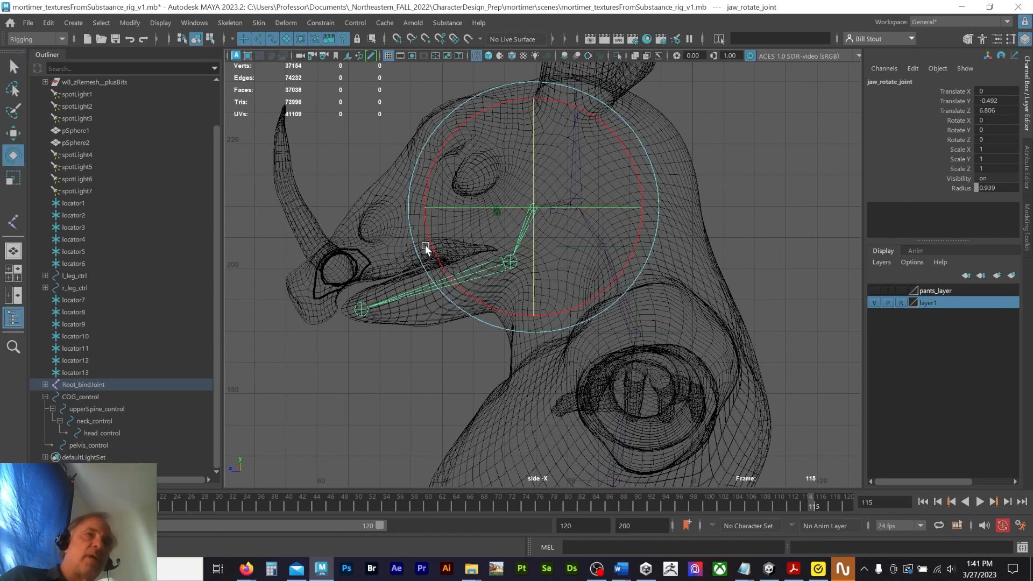
{"action": "left_click_drag", "start_coordinate": [431, 244], "coordinate": [455, 299]}
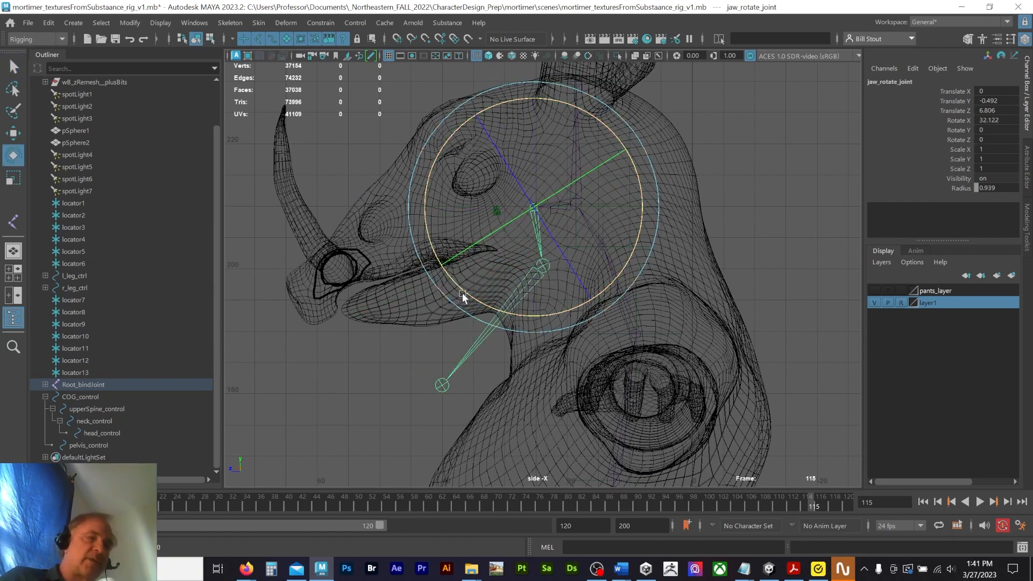
{"action": "key", "text": "ctrl+z"}
{"action": "key", "text": "space"}
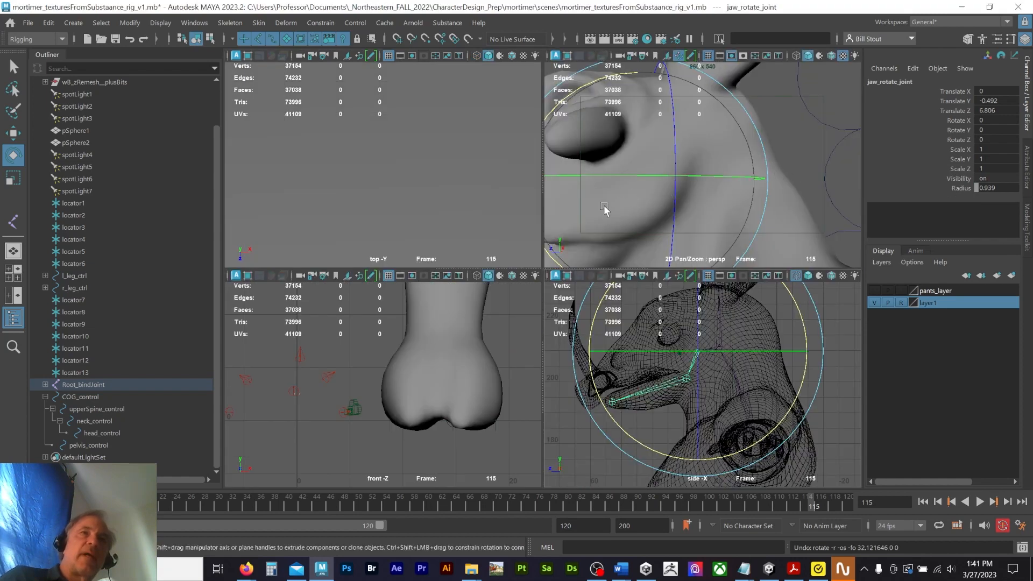
{"action": "key", "text": "f"}
{"action": "left_click_drag", "start_coordinate": [722, 158], "coordinate": [690, 161]}
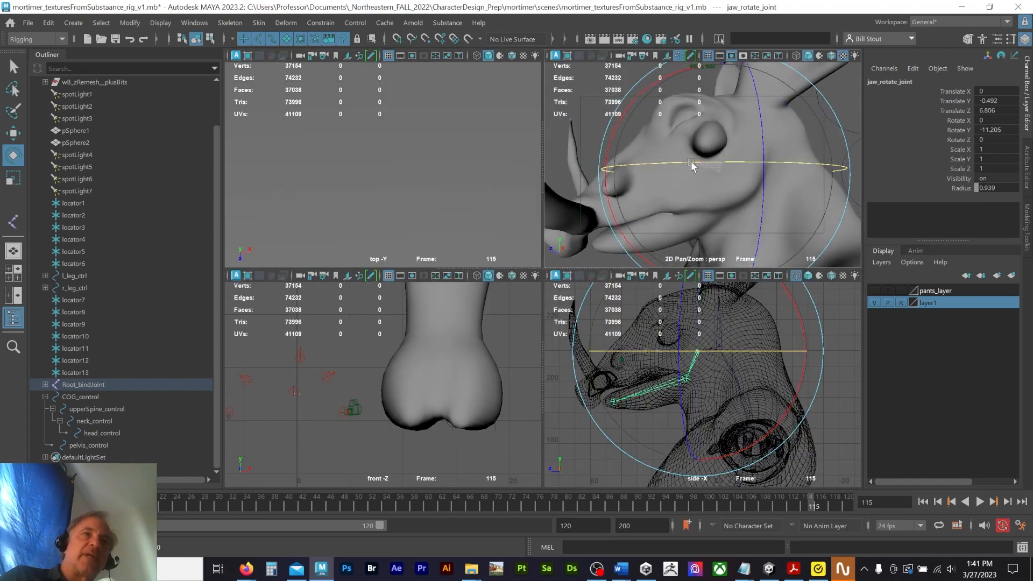
{"action": "key", "text": "ctrl+z"}
Step: Open the Node Editor and arrange jaw_rotate_joint and jaw_bindJoint in a row after head_bindJoint
{"action": "key", "text": "space"}
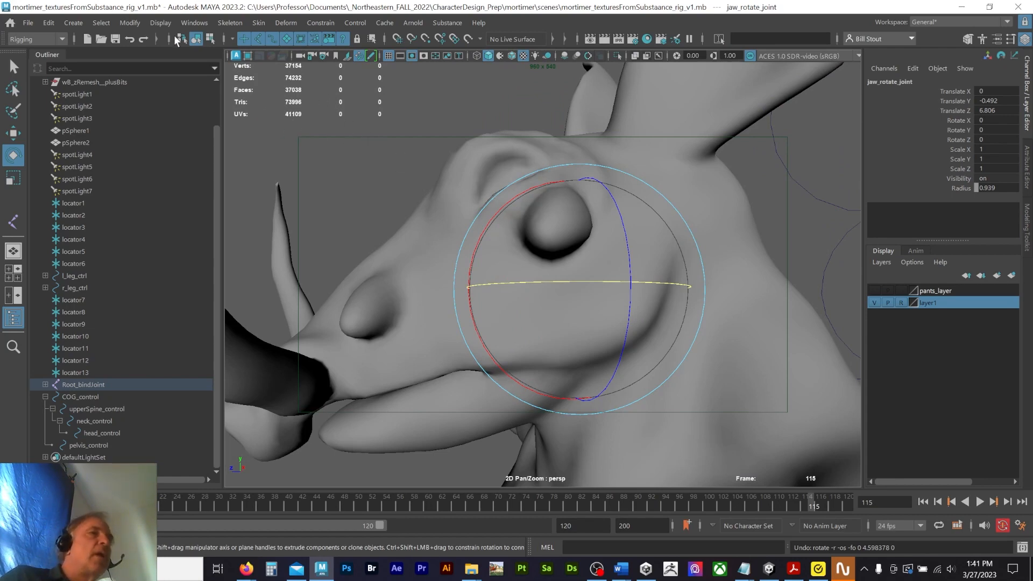
{"action": "left_click", "coordinate": [194, 22]}
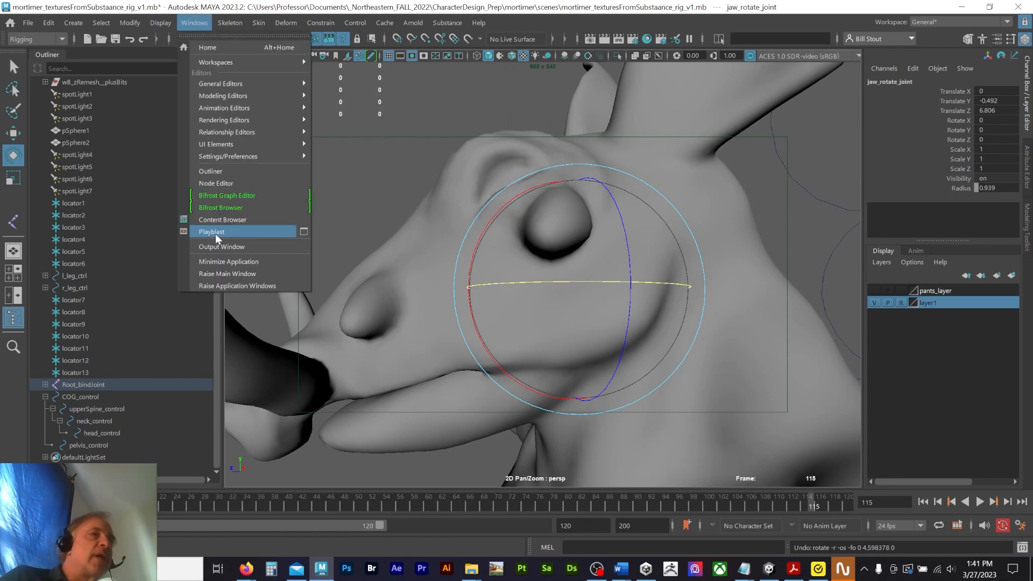
{"action": "left_click", "coordinate": [216, 182]}
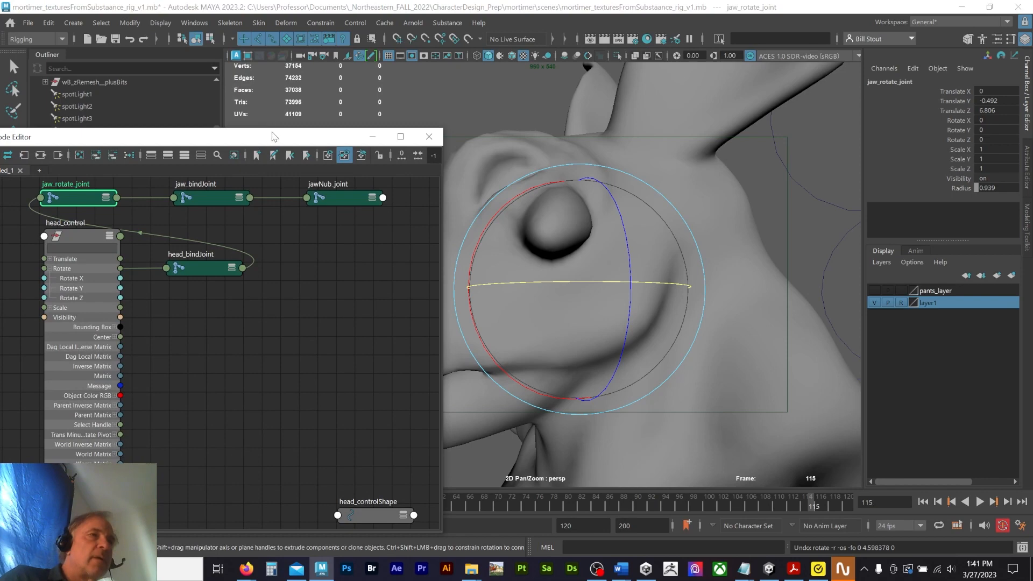
{"action": "left_click_drag", "start_coordinate": [271, 135], "coordinate": [410, 107]}
{"action": "left_click_drag", "start_coordinate": [228, 171], "coordinate": [479, 277]}
{"action": "left_click_drag", "start_coordinate": [376, 157], "coordinate": [556, 221]}
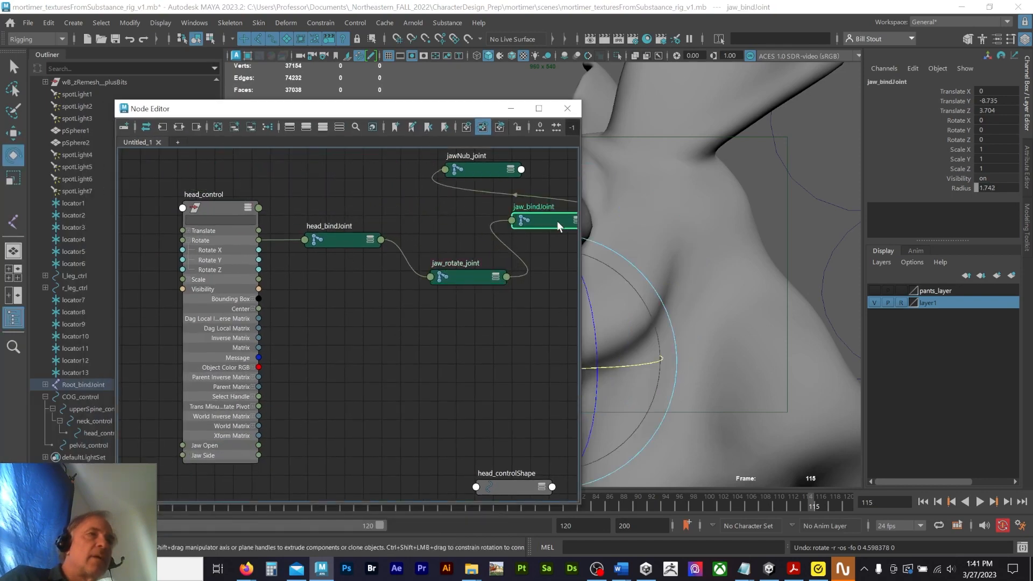
{"action": "middle_click_drag", "start_coordinate": [443, 232], "coordinate": [353, 202]}
{"action": "left_click_drag", "start_coordinate": [528, 236], "coordinate": [529, 269]}
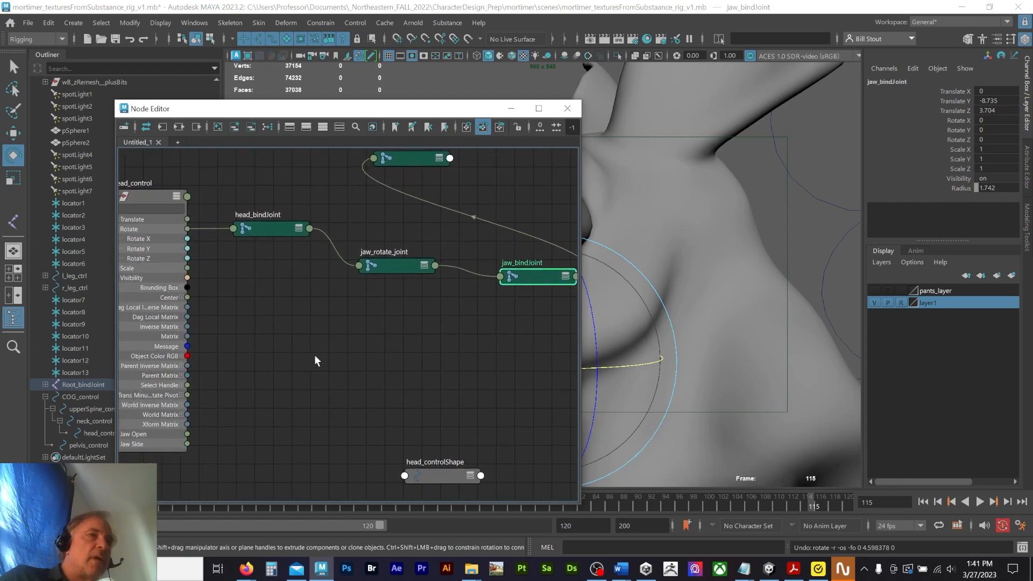
{"action": "middle_click_drag", "start_coordinate": [317, 359], "coordinate": [317, 317]}
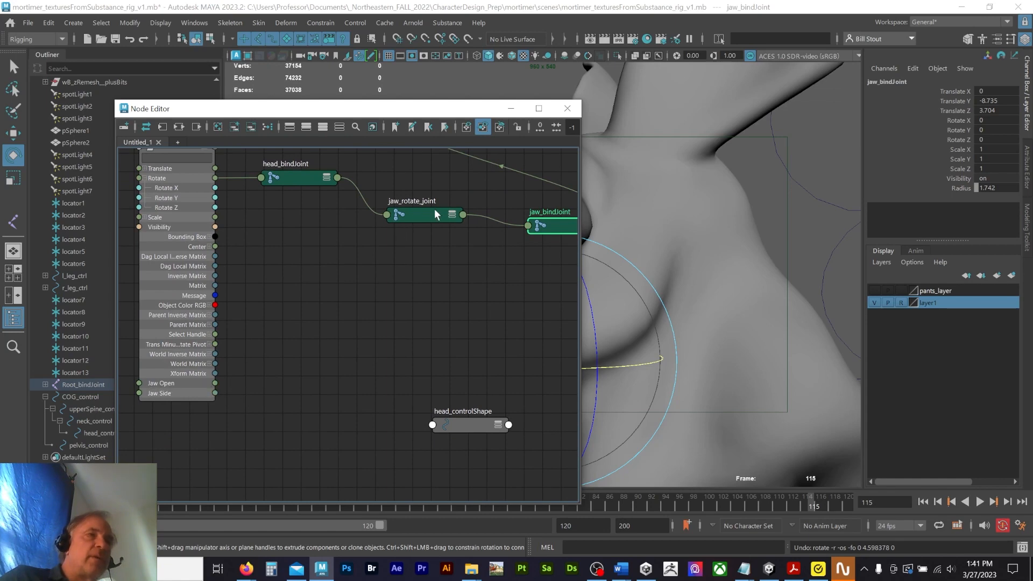
Step: Expand the jaw_rotate_joint node and connect head_control's Jaw Open to its Rotate X and Jaw Side to its Rotate Y
{"action": "left_click", "coordinate": [452, 215]}
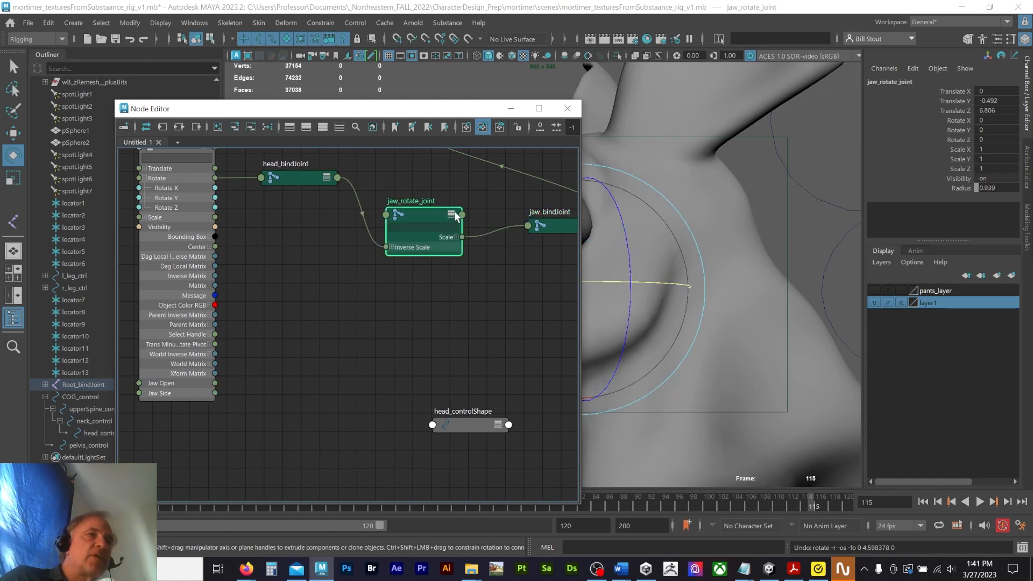
{"action": "left_click", "coordinate": [449, 214]}
{"action": "left_click", "coordinate": [449, 215]}
{"action": "left_click", "coordinate": [450, 215]}
{"action": "left_click", "coordinate": [450, 215]}
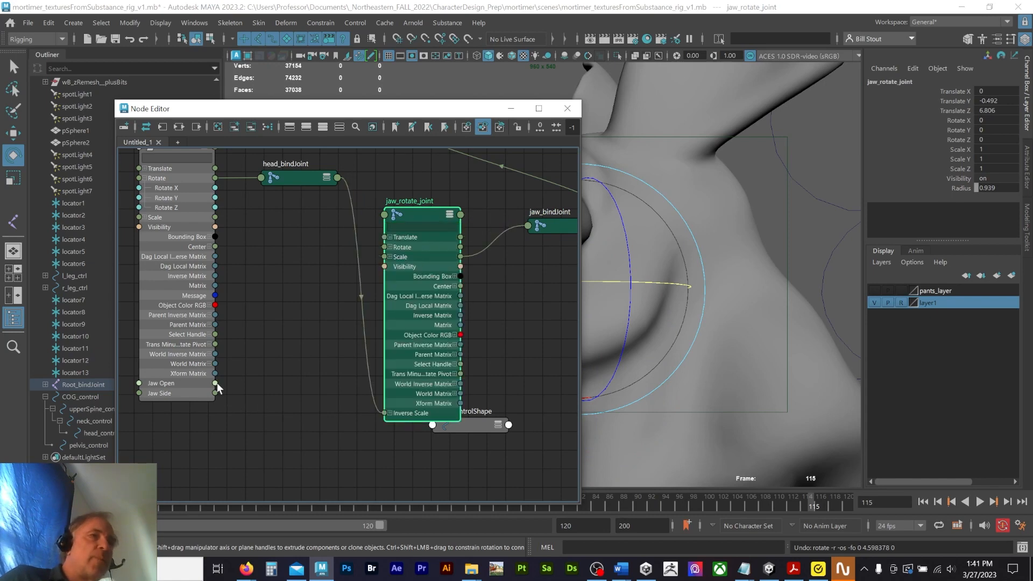
{"action": "left_click_drag", "start_coordinate": [216, 383], "coordinate": [389, 249]}
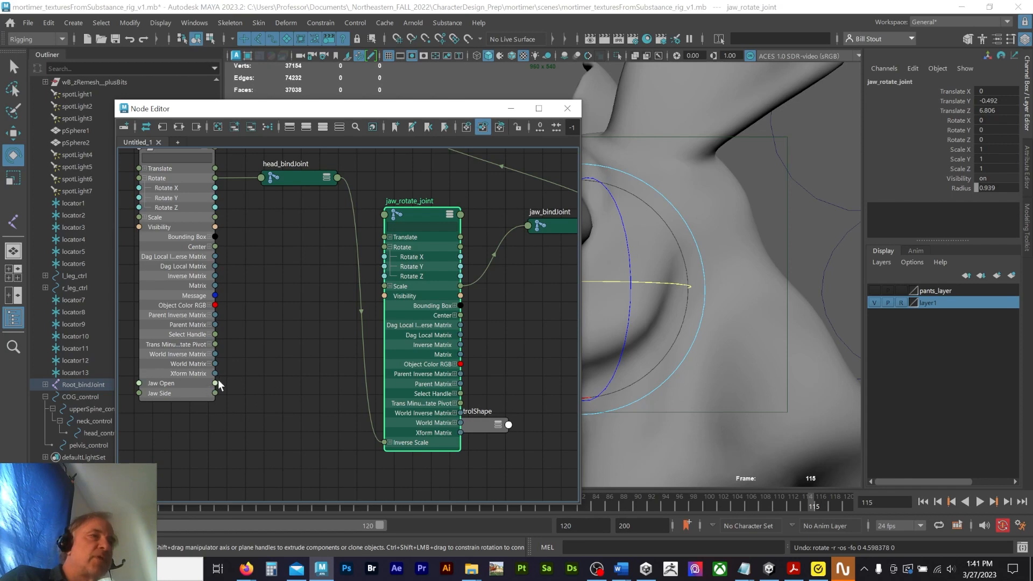
{"action": "left_click_drag", "start_coordinate": [217, 383], "coordinate": [384, 257]}
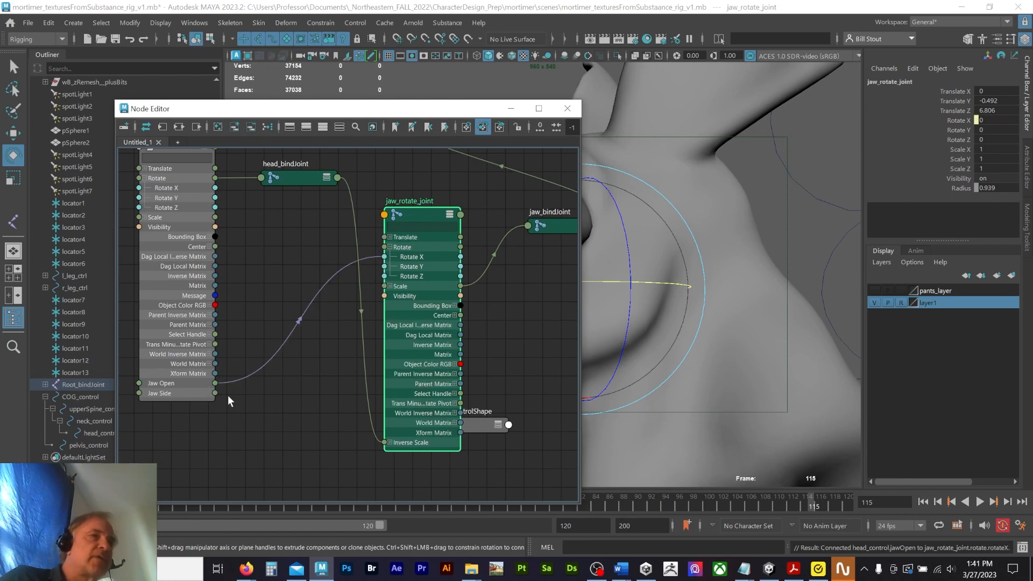
{"action": "left_click_drag", "start_coordinate": [215, 393], "coordinate": [384, 266]}
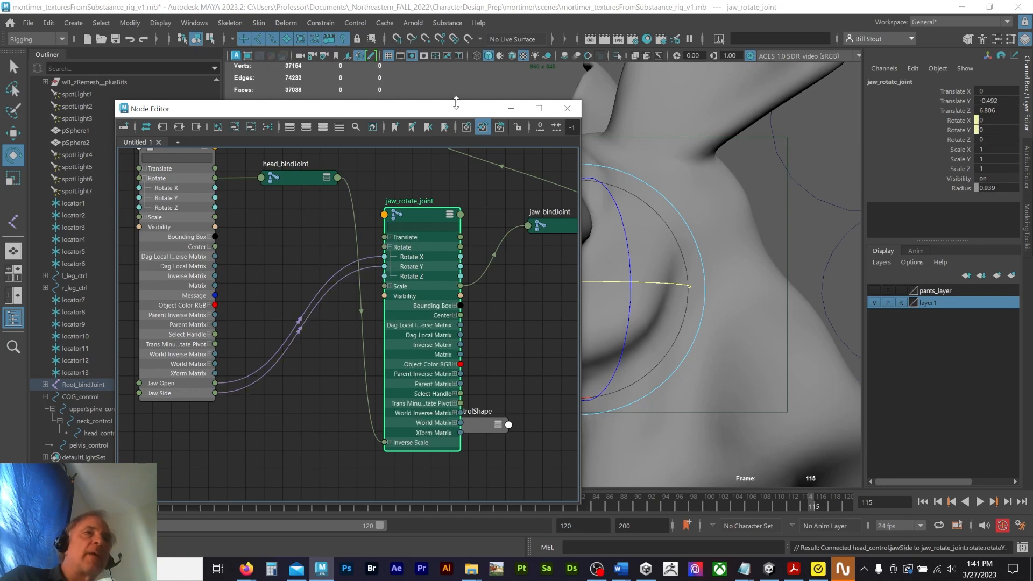
Step: Test head_control's Jaw Open attribute at about 15 in wireframe display, and undo the change
{"action": "left_click_drag", "start_coordinate": [376, 108], "coordinate": [101, 209]}
{"action": "left_click_drag", "start_coordinate": [583, 265], "coordinate": [592, 252], "text": "alt"}
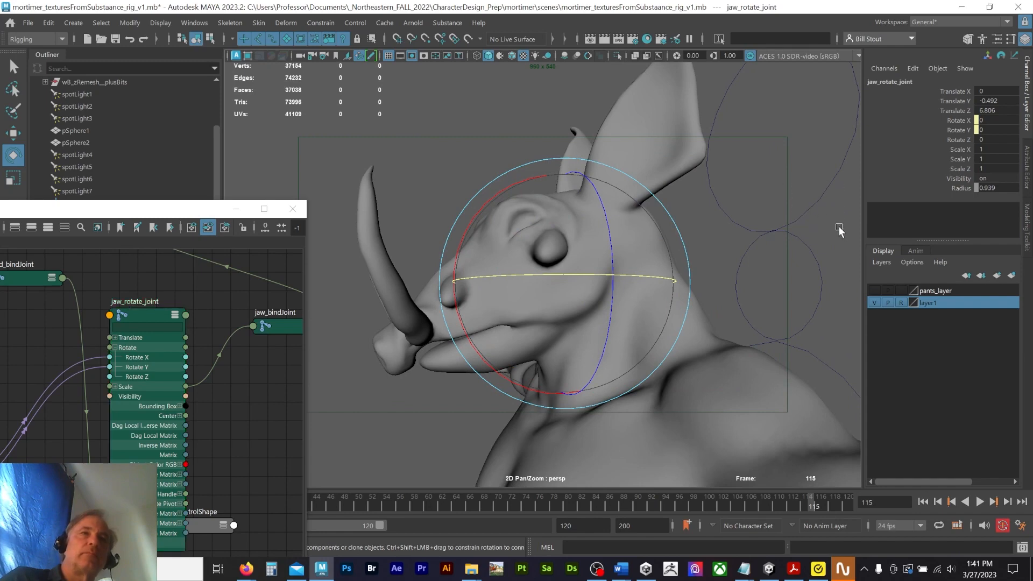
{"action": "left_click", "coordinate": [714, 185]}
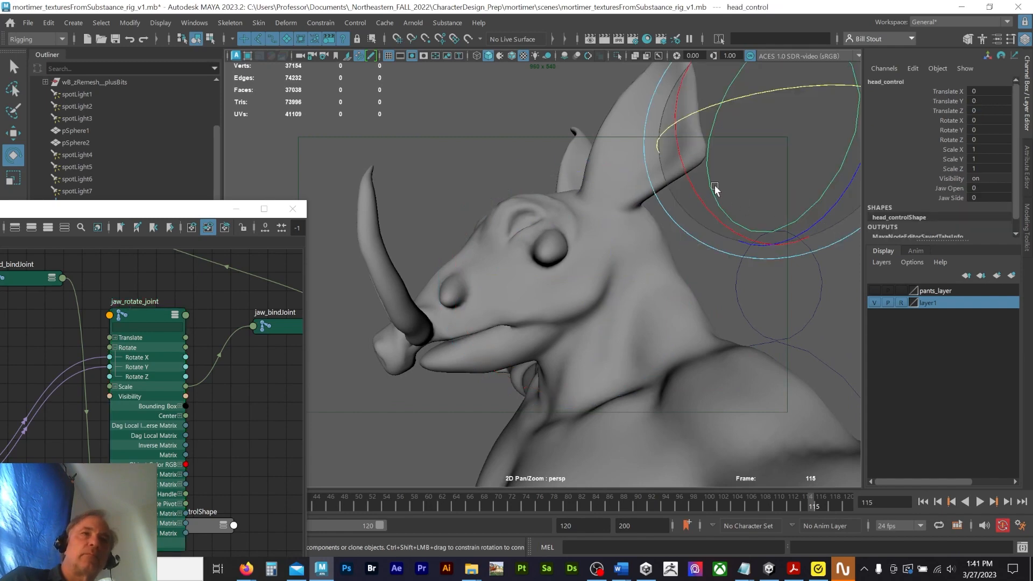
{"action": "left_click", "coordinate": [948, 188]}
{"action": "middle_click_drag", "start_coordinate": [778, 254], "coordinate": [806, 257]}
{"action": "key", "text": "4"}
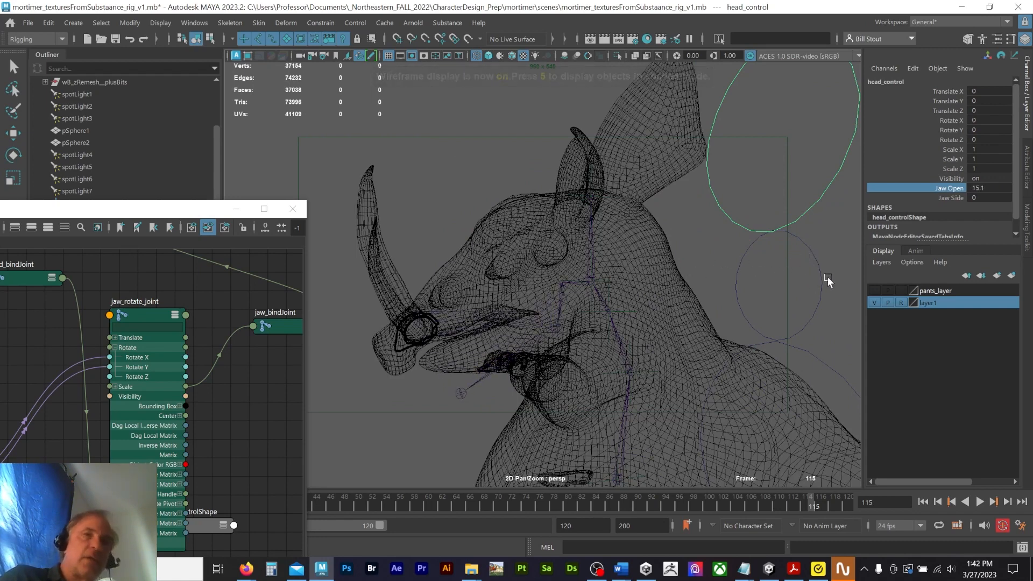
{"action": "key", "text": "ctrl+z"}
Step: Test head_control's Jaw Side attribute at about -20, and undo the jaw test values
{"action": "left_click", "coordinate": [951, 198]}
{"action": "middle_click_drag", "start_coordinate": [703, 284], "coordinate": [624, 285]}
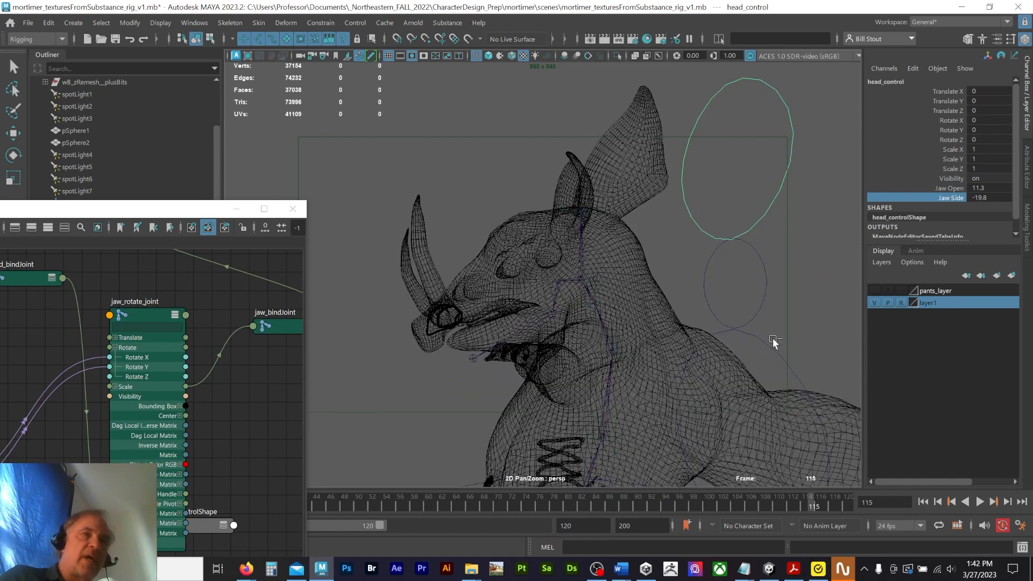
{"action": "key", "text": "ctrl+z"}
{"action": "key", "text": "ctrl+z"}
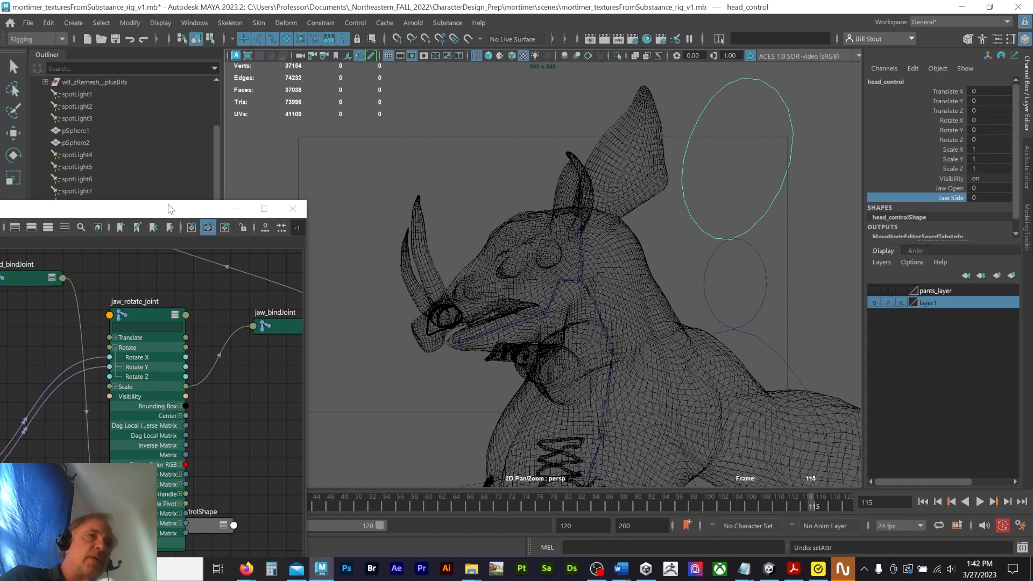
Step: Select jaw_rotate_joint in the Node Editor, test-rotate it about -41 degrees in Z, and undo the rotation
{"action": "left_click_drag", "start_coordinate": [168, 208], "coordinate": [206, 114]}
{"action": "left_click_drag", "start_coordinate": [347, 329], "coordinate": [410, 341]}
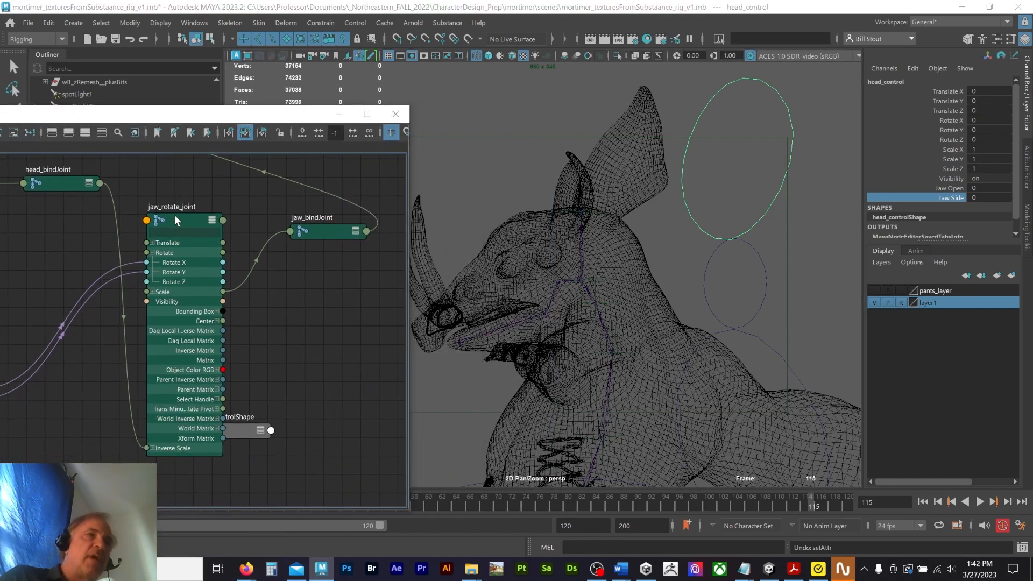
{"action": "left_click_drag", "start_coordinate": [174, 214], "coordinate": [150, 226]}
{"action": "left_click_drag", "start_coordinate": [301, 117], "coordinate": [64, 180]}
{"action": "left_click_drag", "start_coordinate": [364, 335], "coordinate": [430, 330], "text": "alt"}
{"action": "left_click_drag", "start_coordinate": [662, 387], "coordinate": [558, 403]}
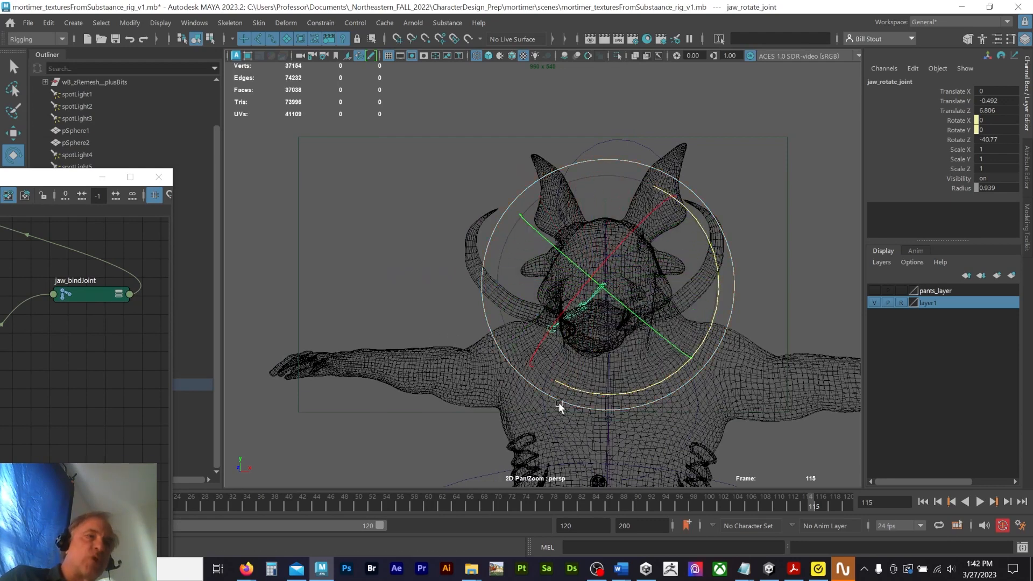
{"action": "key", "text": "ctrl+z"}
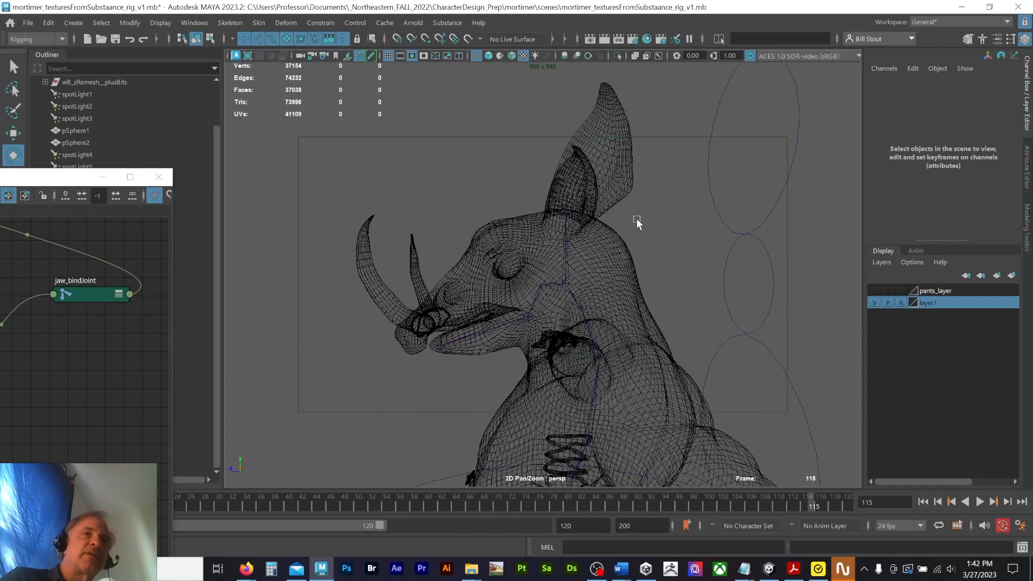
Step: Add keyable float attributes named lUpperEyelid and rUpperEyelid to head_control
{"action": "left_click_drag", "start_coordinate": [637, 218], "coordinate": [599, 228], "text": "alt"}
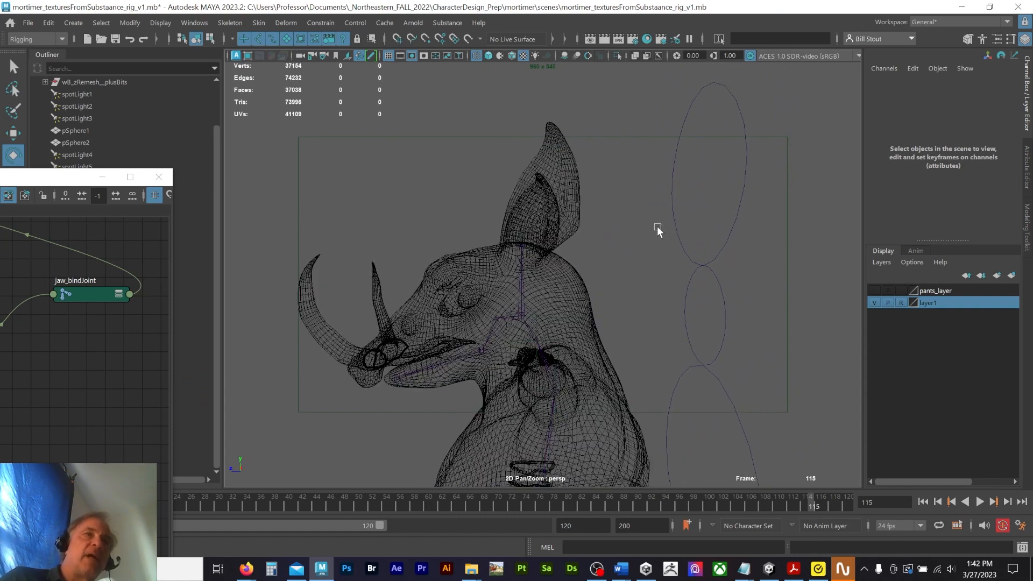
{"action": "left_click", "coordinate": [673, 223]}
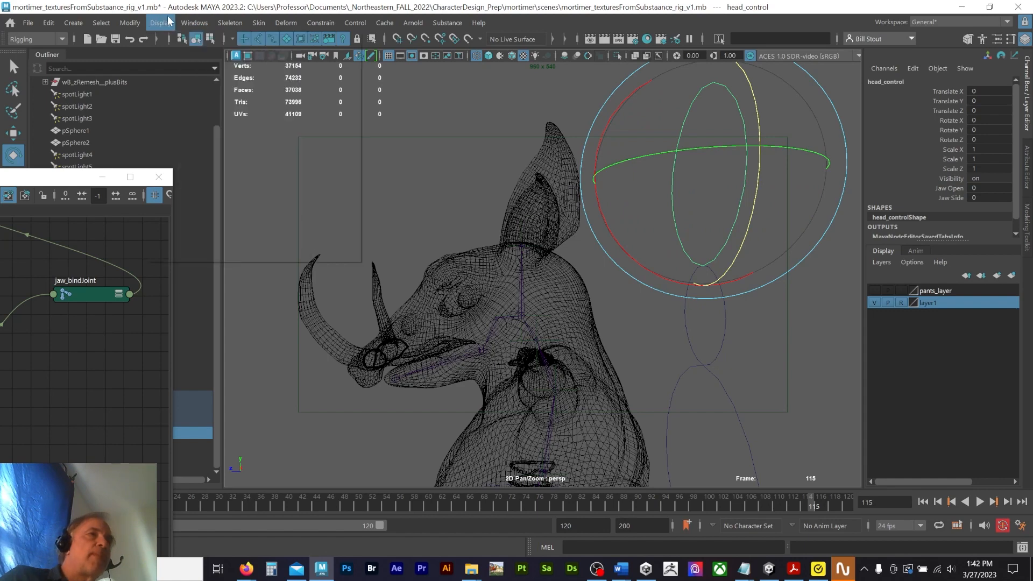
{"action": "left_click", "coordinate": [130, 22]}
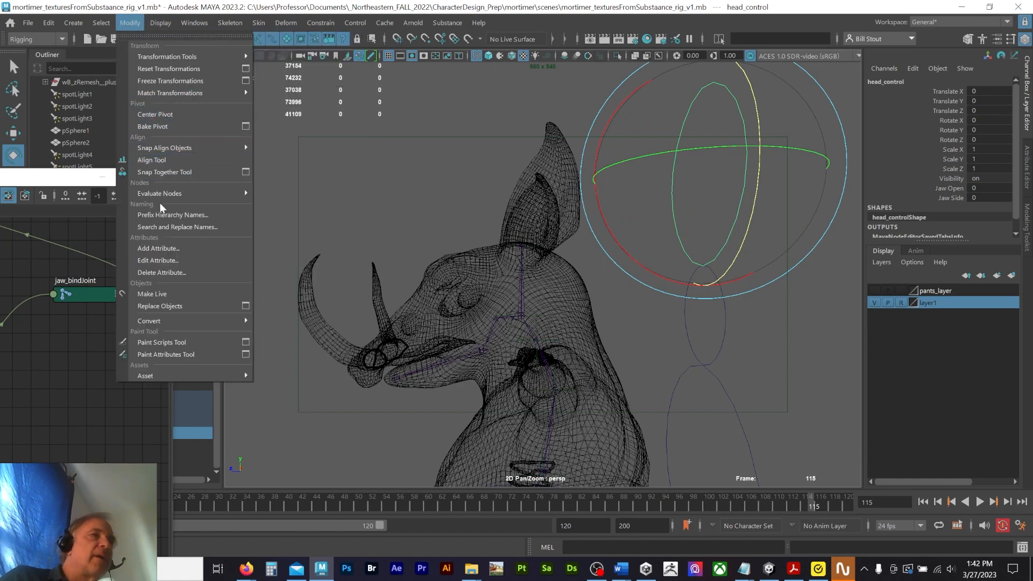
{"action": "left_click", "coordinate": [163, 250]}
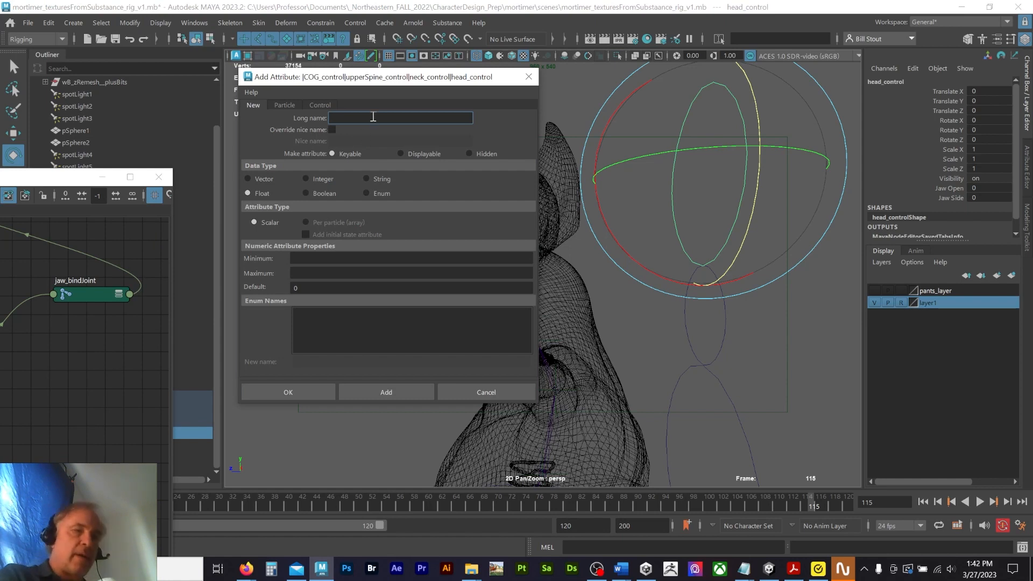
{"action": "type", "text": "lU"}
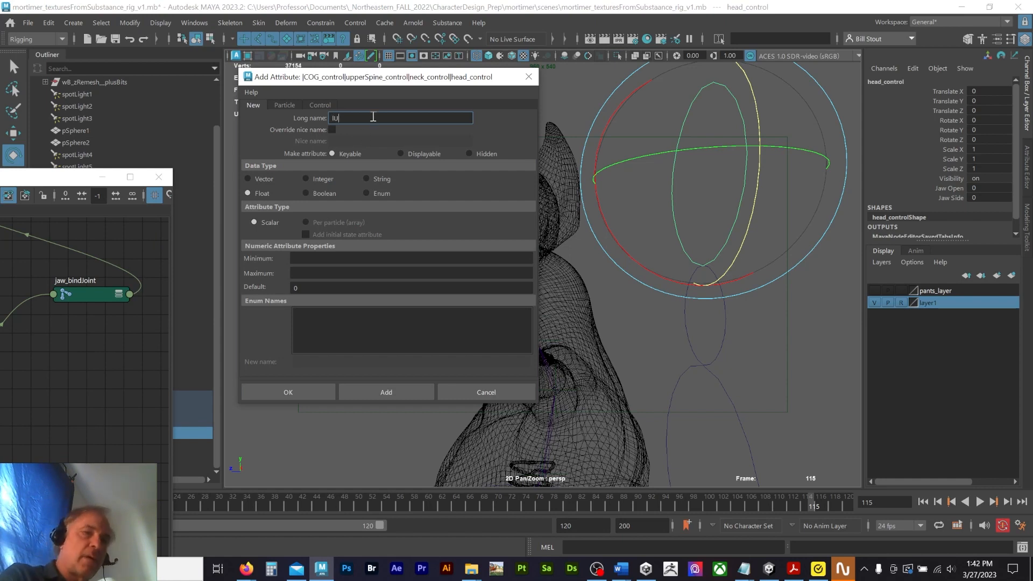
{"action": "type", "text": "pperEyelid"}
{"action": "key", "text": "Return"}
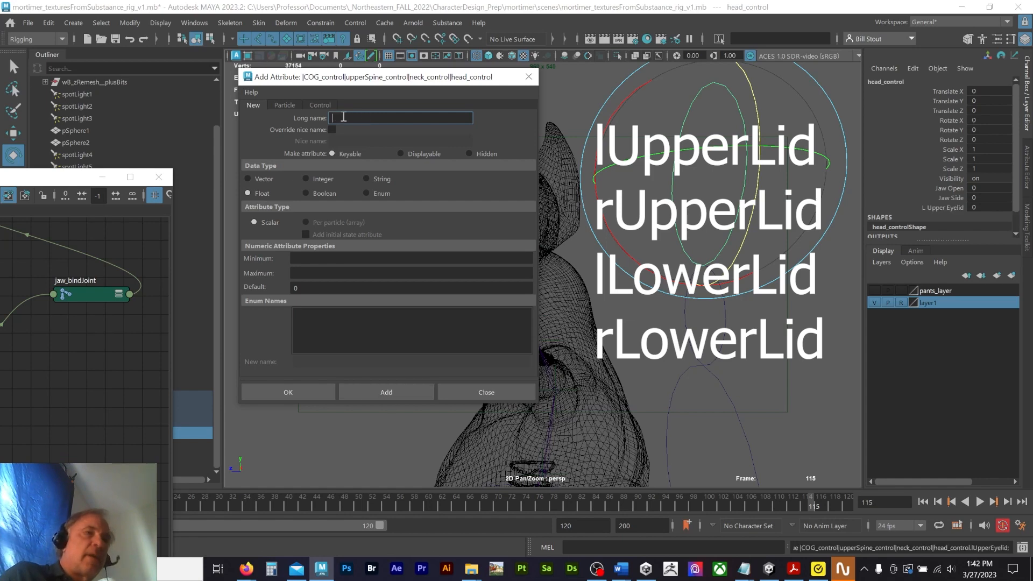
{"action": "type", "text": "rUpperEyelid"}
{"action": "left_click", "coordinate": [389, 392]}
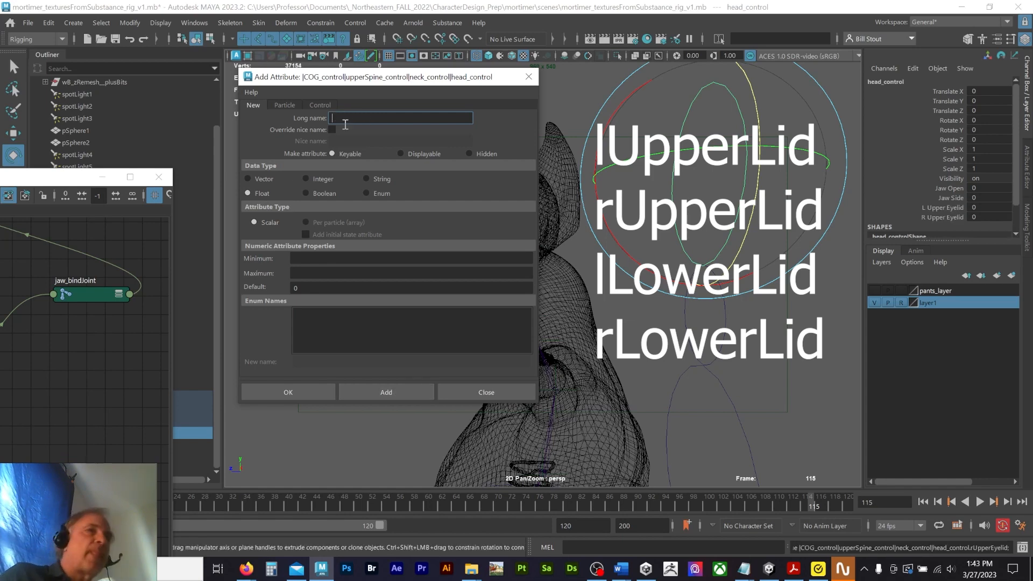
Step: Add keyable float attributes lLowerEyelid and rLowerEyelid to head_control and bring the new channels into view
{"action": "left_click", "coordinate": [345, 117]}
{"action": "type", "text": "lLowerEyelid"}
{"action": "key", "text": "Return"}
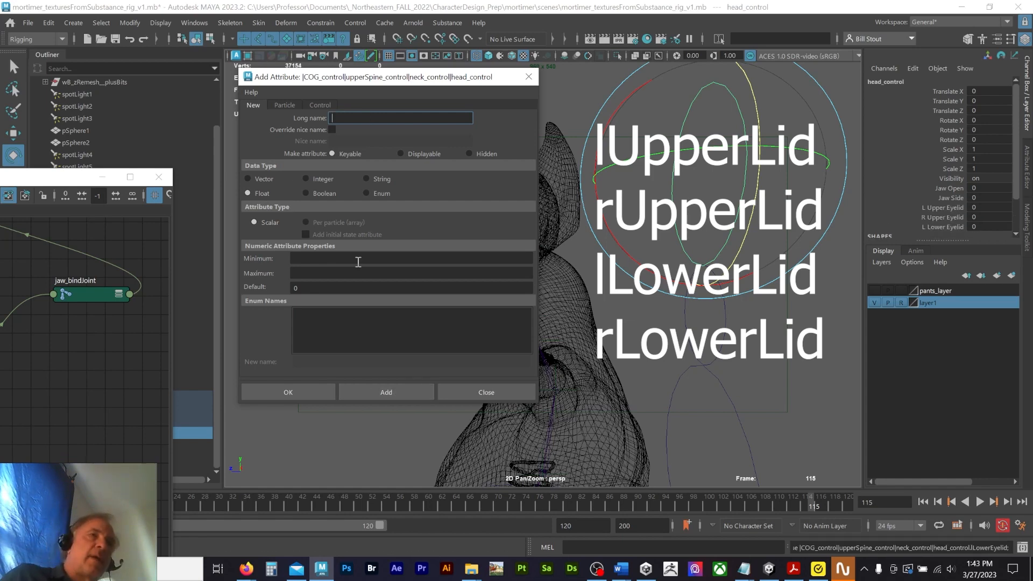
{"action": "type", "text": "rL"}
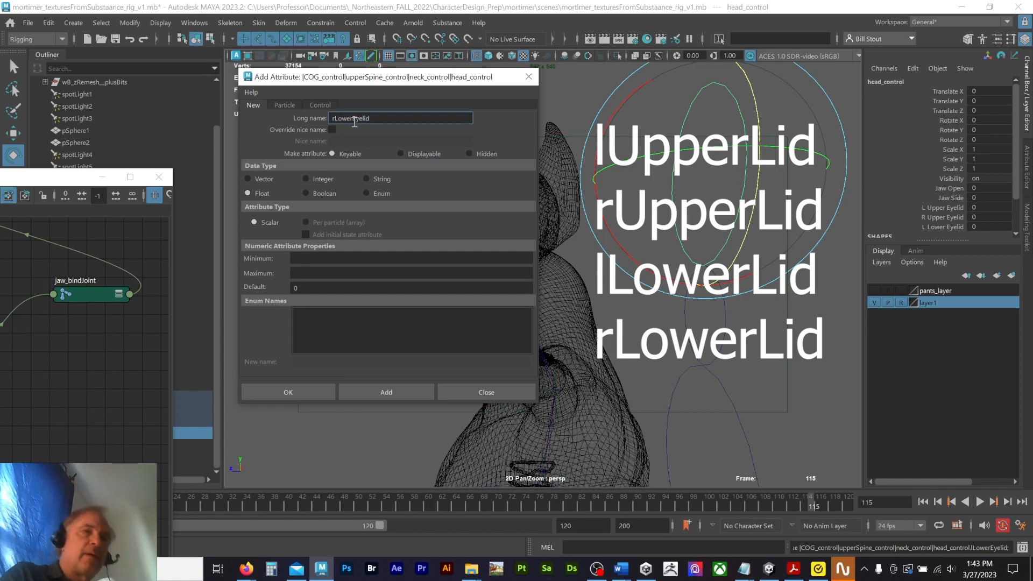
{"action": "type", "text": "owerEyelid"}
{"action": "left_click", "coordinate": [272, 385]}
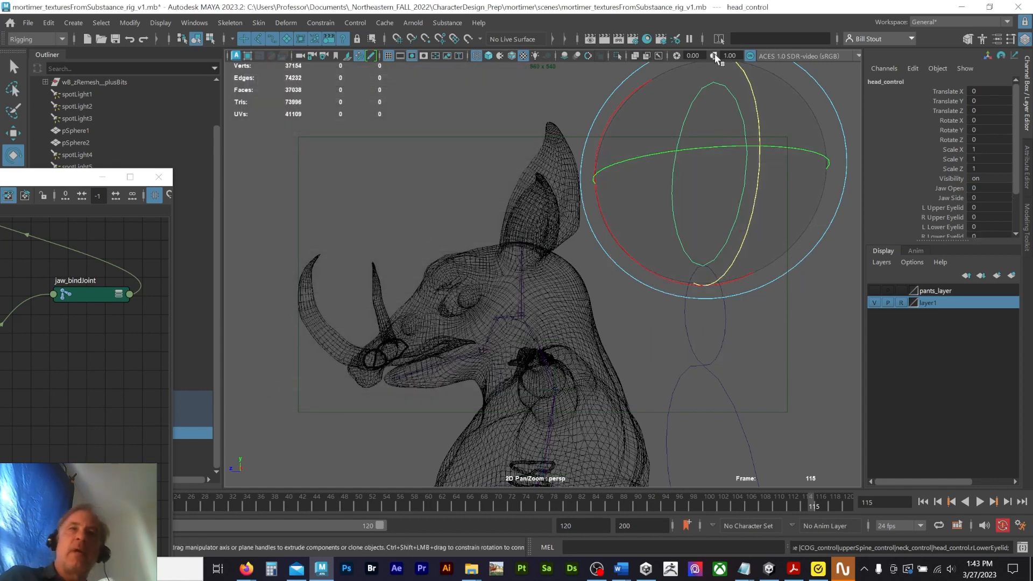
{"action": "scroll", "coordinate": [924, 179], "scroll_direction": "down", "scroll_amount": 3}
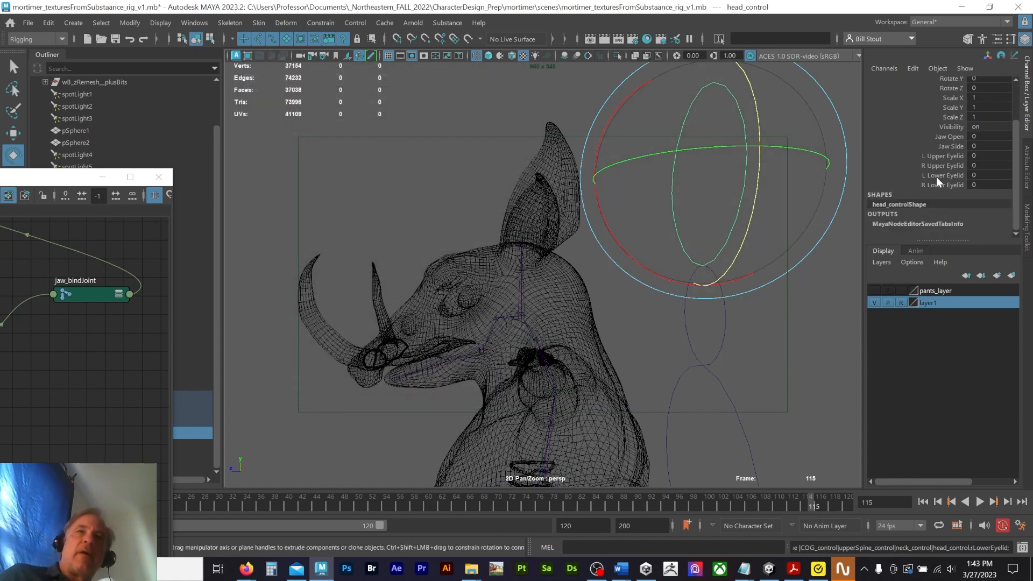
Step: Hide the character mesh on layer1 and switch eyes_layer from reference to normal so its spheres are selectable
{"action": "mouse_move", "coordinate": [491, 222]}
{"action": "left_mouse_down", "text": "alt"}
{"action": "mouse_move", "coordinate": [462, 185]}
{"action": "mouse_move", "coordinate": [472, 166]}
{"action": "left_mouse_up", "text": "alt"}
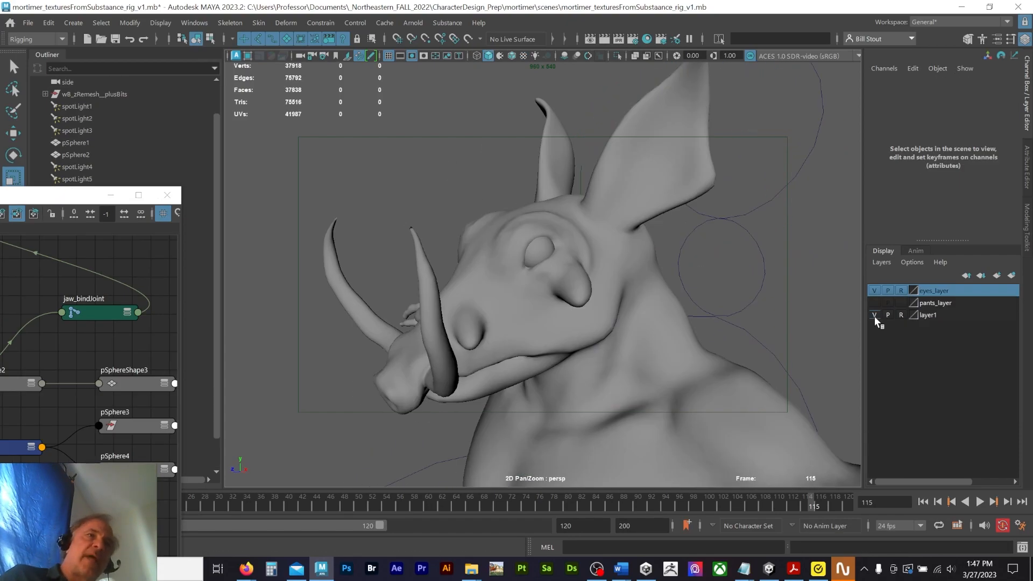
{"action": "left_click", "coordinate": [874, 315]}
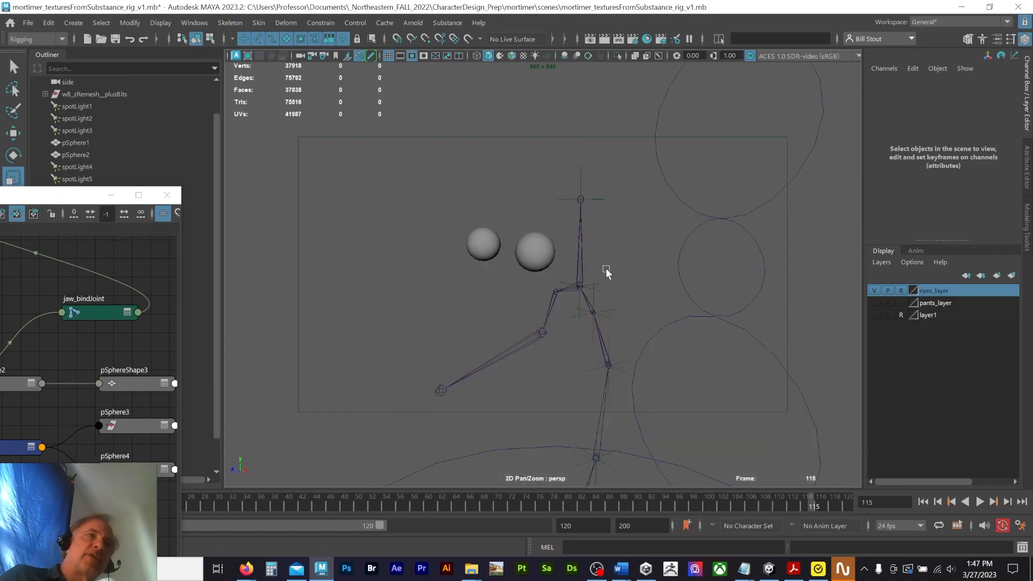
{"action": "left_click", "coordinate": [901, 291]}
Step: Create a cluster deformer on the eye sphere pSphere3
{"action": "left_click", "coordinate": [532, 255]}
{"action": "scroll", "coordinate": [354, 307], "scroll_direction": "up", "scroll_amount": 3}
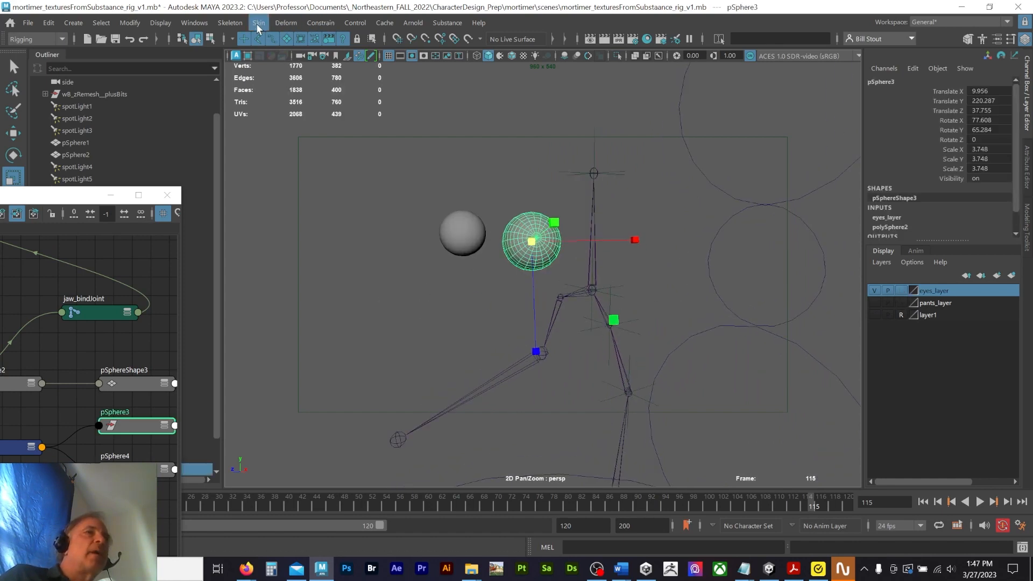
{"action": "left_click", "coordinate": [290, 23]}
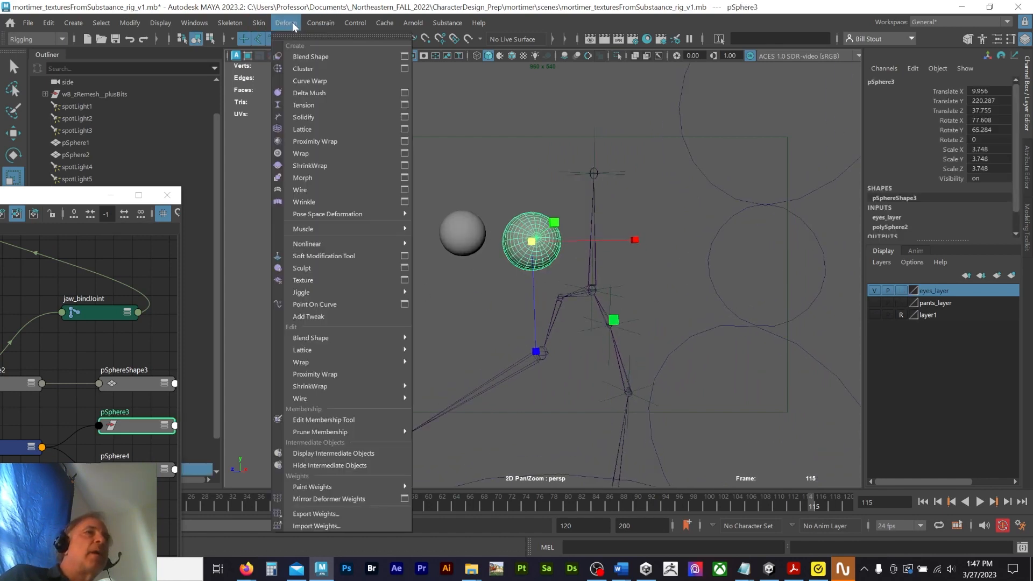
{"action": "left_click", "coordinate": [308, 68]}
{"action": "left_click_drag", "start_coordinate": [334, 166], "coordinate": [355, 171], "text": "alt"}
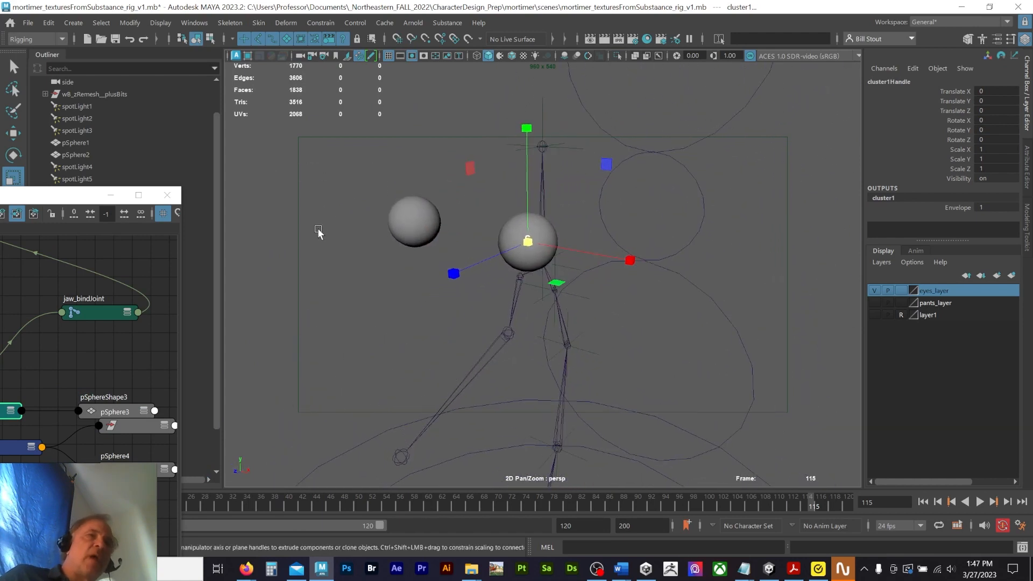
Step: Test-move the eye's cluster handle about 3 units in X, and undo the move
{"action": "key", "text": "w"}
{"action": "left_click_drag", "start_coordinate": [532, 245], "coordinate": [554, 242]}
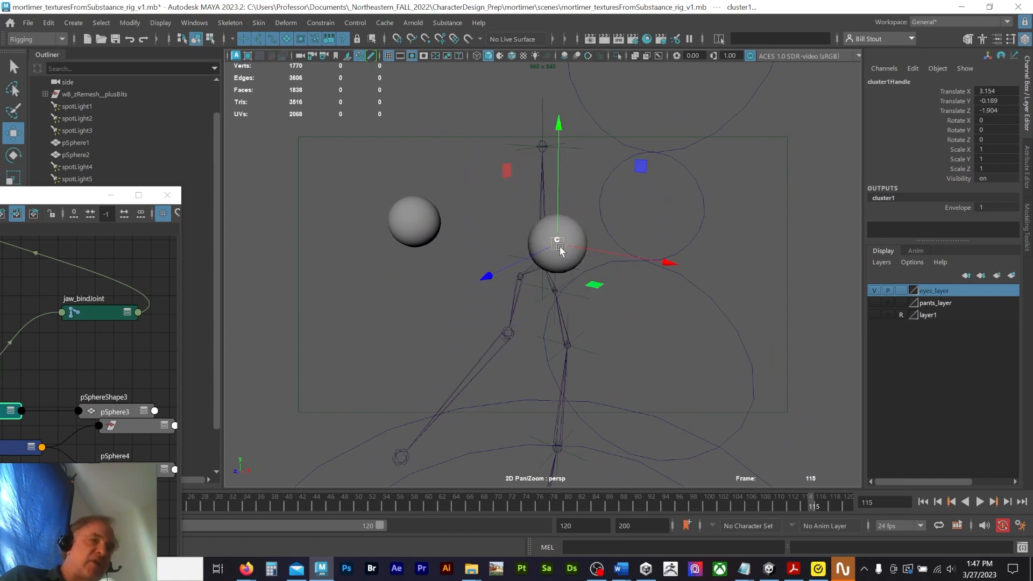
{"action": "key", "text": "ctrl+z"}
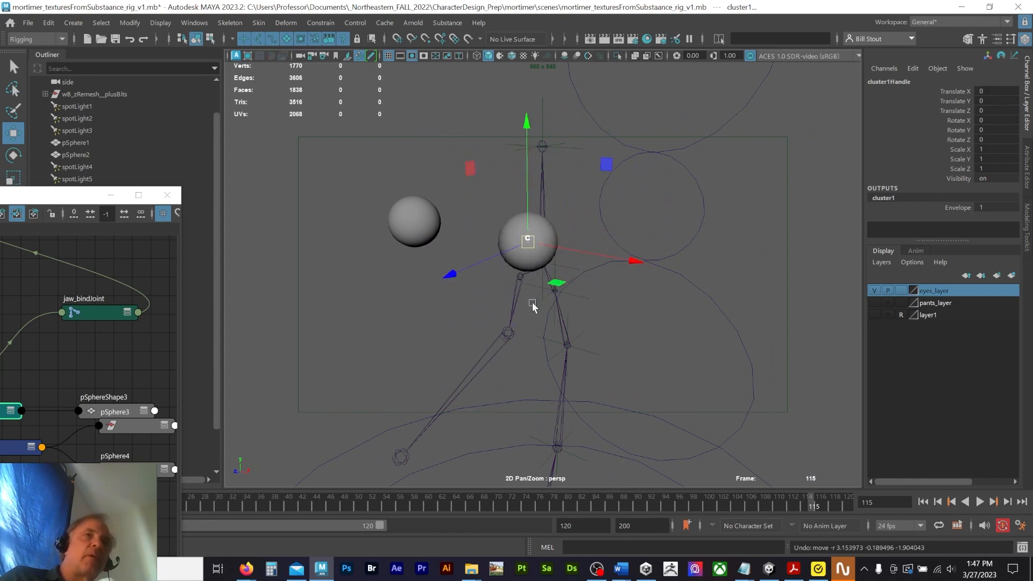
Step: Hide eyes_layer and create a single joint snapped to the cluster handle at the eye's center
{"action": "mouse_move", "coordinate": [533, 306]}
{"action": "left_mouse_down", "text": "alt"}
{"action": "mouse_move", "coordinate": [463, 307]}
{"action": "mouse_move", "coordinate": [548, 296]}
{"action": "mouse_move", "coordinate": [554, 338]}
{"action": "mouse_move", "coordinate": [553, 316]}
{"action": "mouse_move", "coordinate": [581, 302]}
{"action": "mouse_move", "coordinate": [507, 299]}
{"action": "mouse_move", "coordinate": [570, 293]}
{"action": "mouse_move", "coordinate": [554, 305]}
{"action": "mouse_move", "coordinate": [524, 295]}
{"action": "mouse_move", "coordinate": [563, 295]}
{"action": "mouse_move", "coordinate": [547, 302]}
{"action": "mouse_move", "coordinate": [575, 308]}
{"action": "mouse_move", "coordinate": [570, 295]}
{"action": "mouse_move", "coordinate": [525, 295]}
{"action": "mouse_move", "coordinate": [546, 299]}
{"action": "left_mouse_up", "text": "alt"}
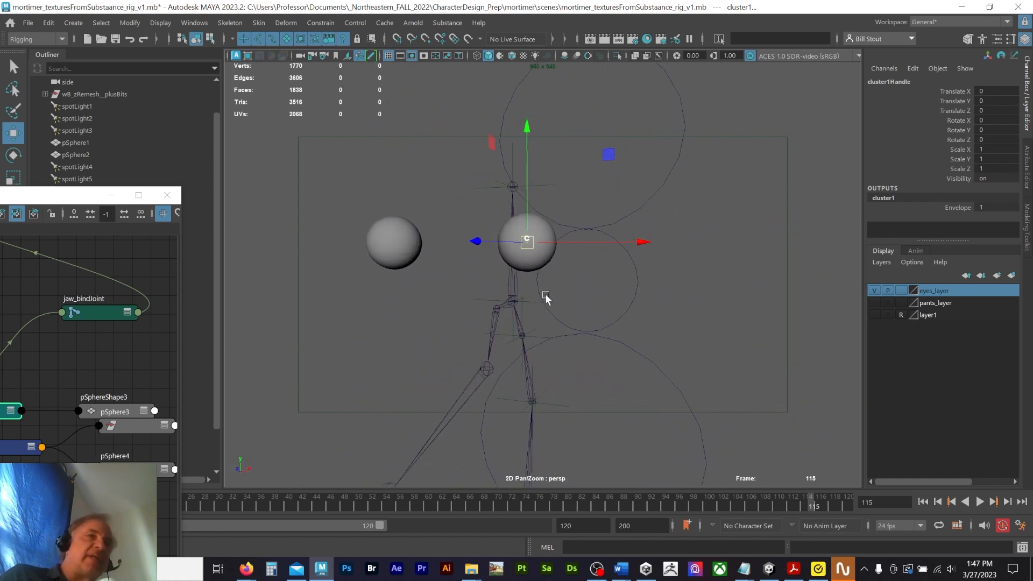
{"action": "right_click_drag", "start_coordinate": [546, 298], "coordinate": [667, 296], "text": "alt"}
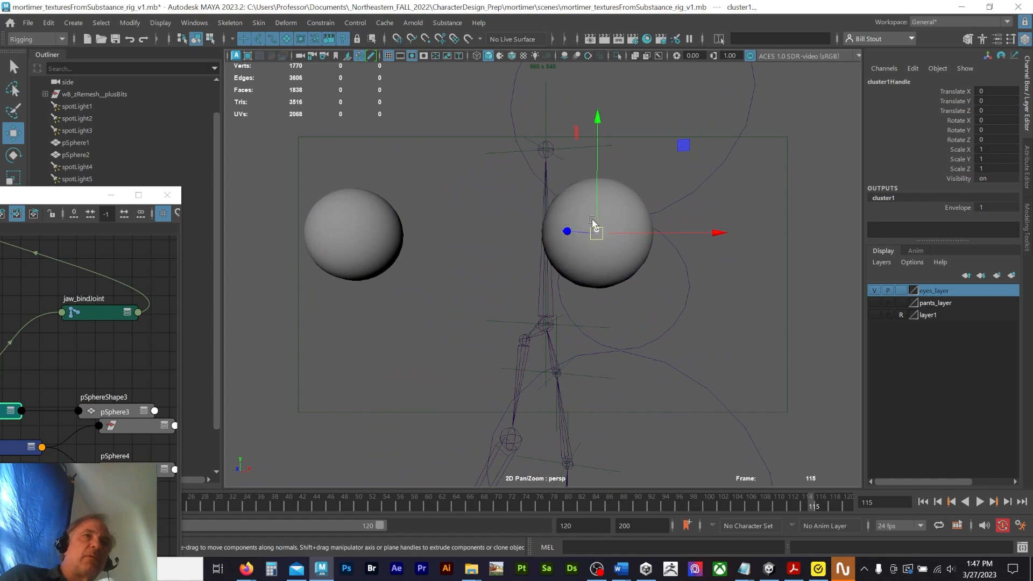
{"action": "left_click_drag", "start_coordinate": [593, 223], "coordinate": [604, 323], "text": "alt"}
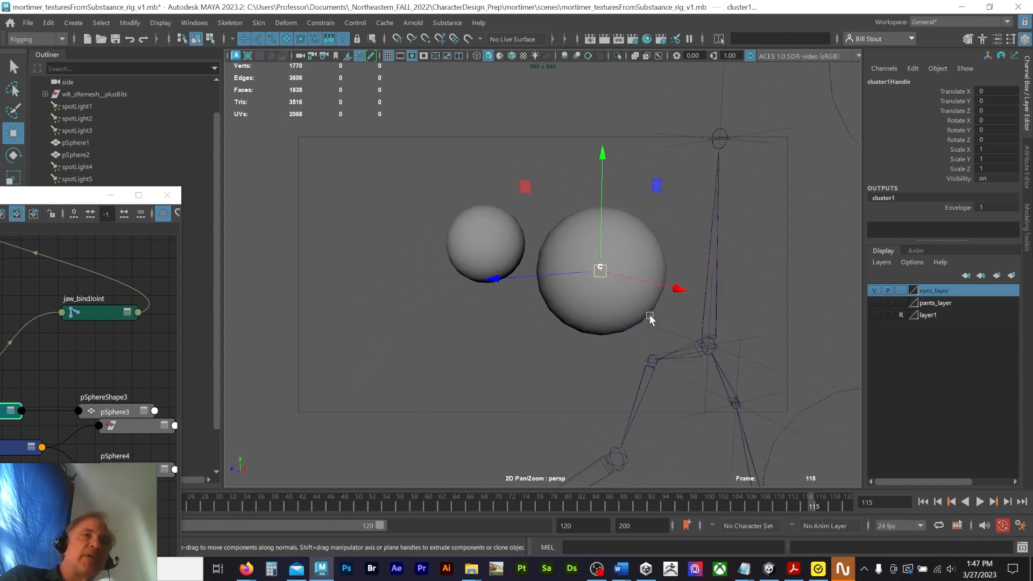
{"action": "left_click", "coordinate": [874, 290]}
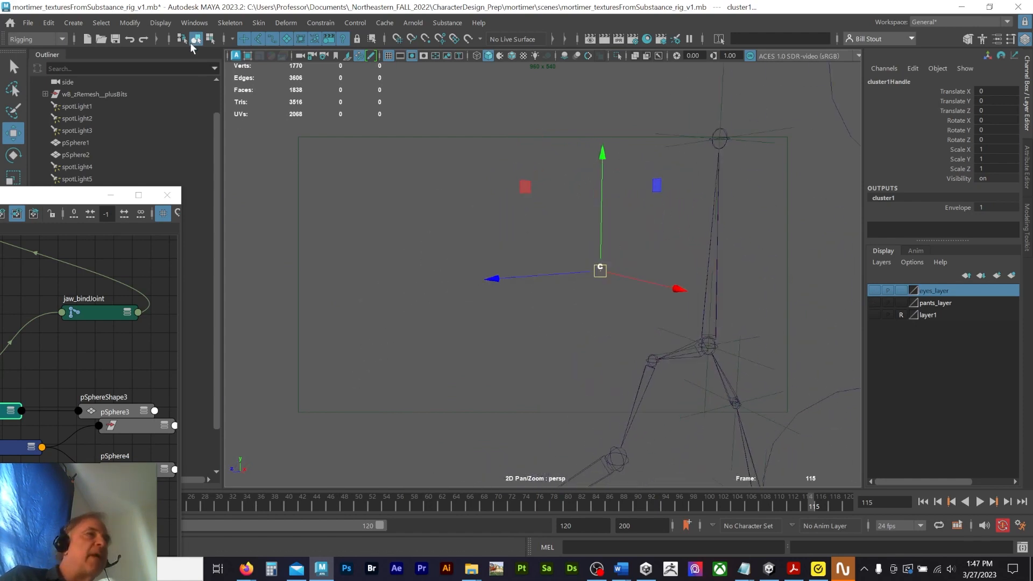
{"action": "left_click_drag", "start_coordinate": [48, 197], "coordinate": [219, 215]}
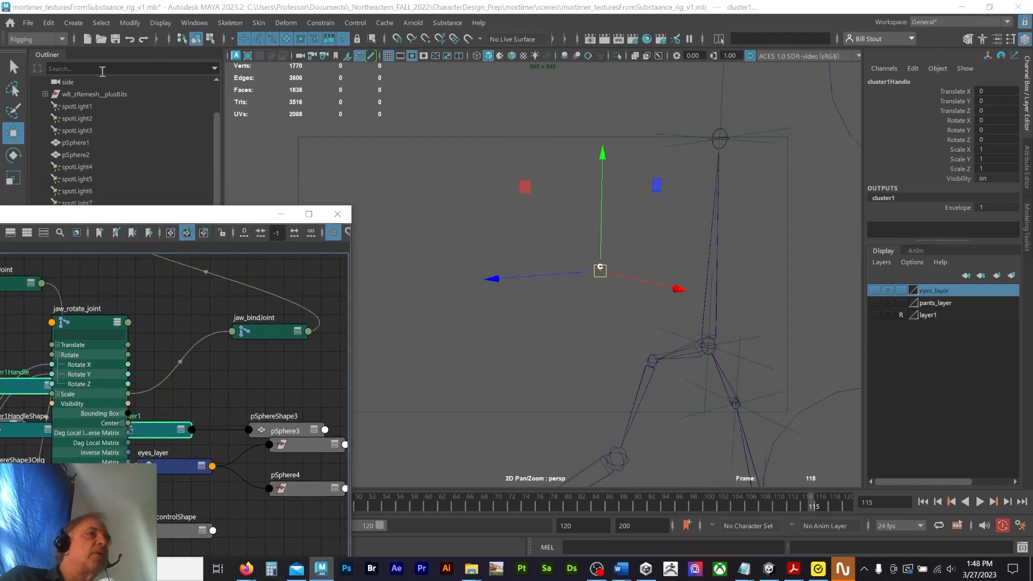
{"action": "left_click", "coordinate": [230, 23]}
{"action": "left_click", "coordinate": [258, 65]}
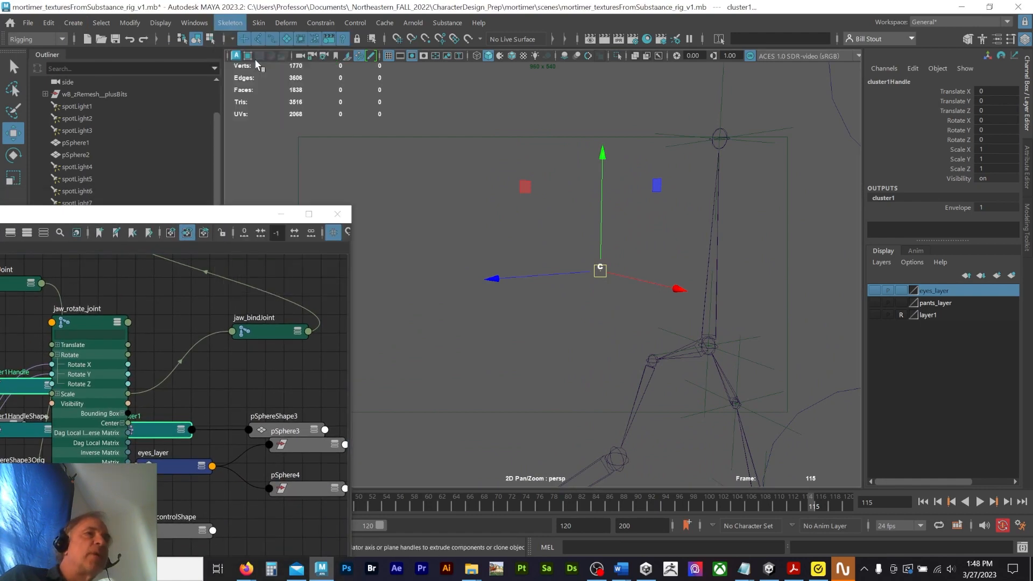
{"action": "key", "text": "v"}
{"action": "left_click", "coordinate": [607, 269]}
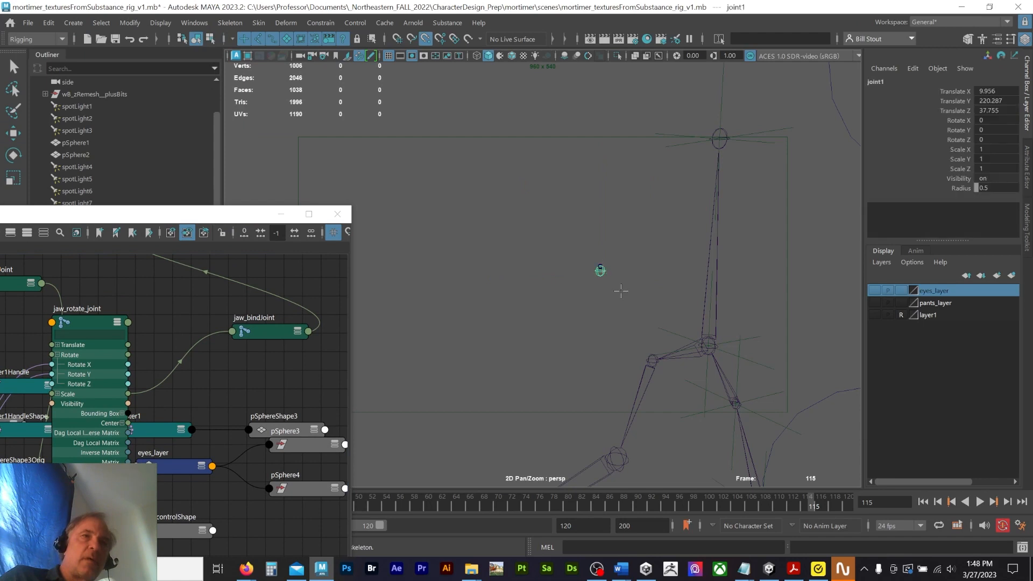
Step: Rename the new joint eyestalk_joint and parent it to headNub_bindJoint
{"action": "left_click_drag", "start_coordinate": [668, 300], "coordinate": [659, 270], "text": "alt"}
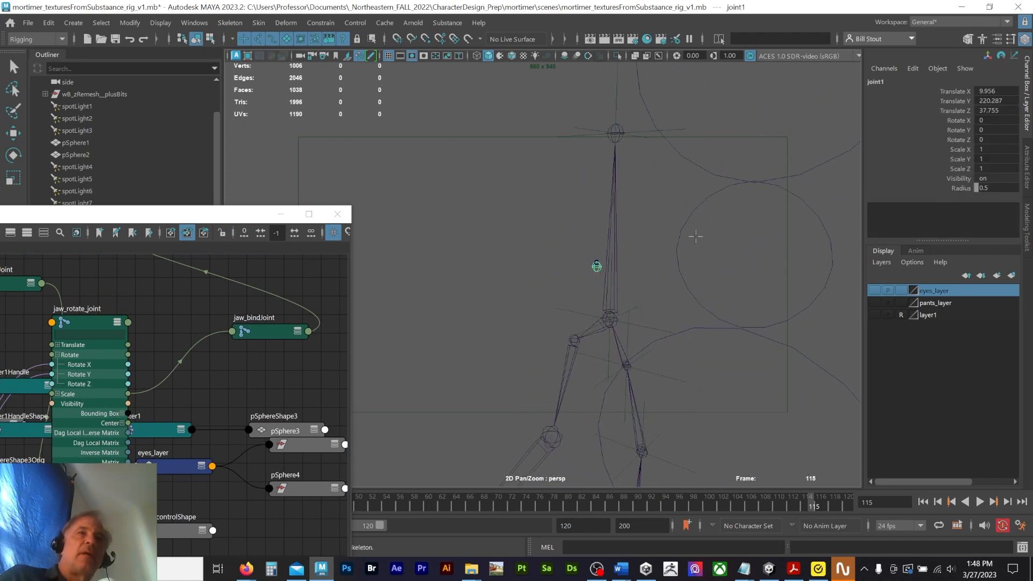
{"action": "left_click", "coordinate": [897, 82]}
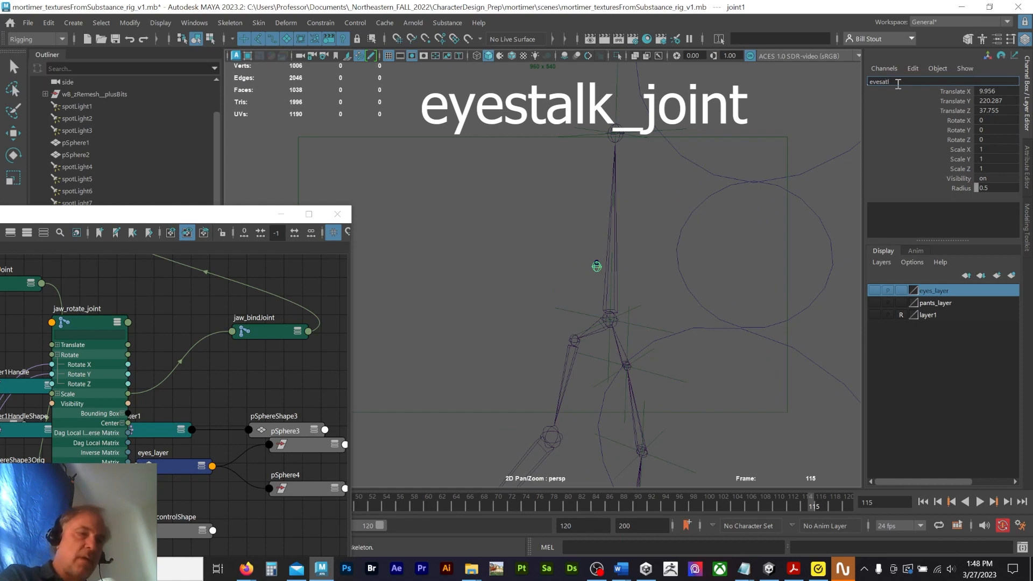
{"action": "type", "text": "eyestalk_joint"}
{"action": "key", "text": "Return"}
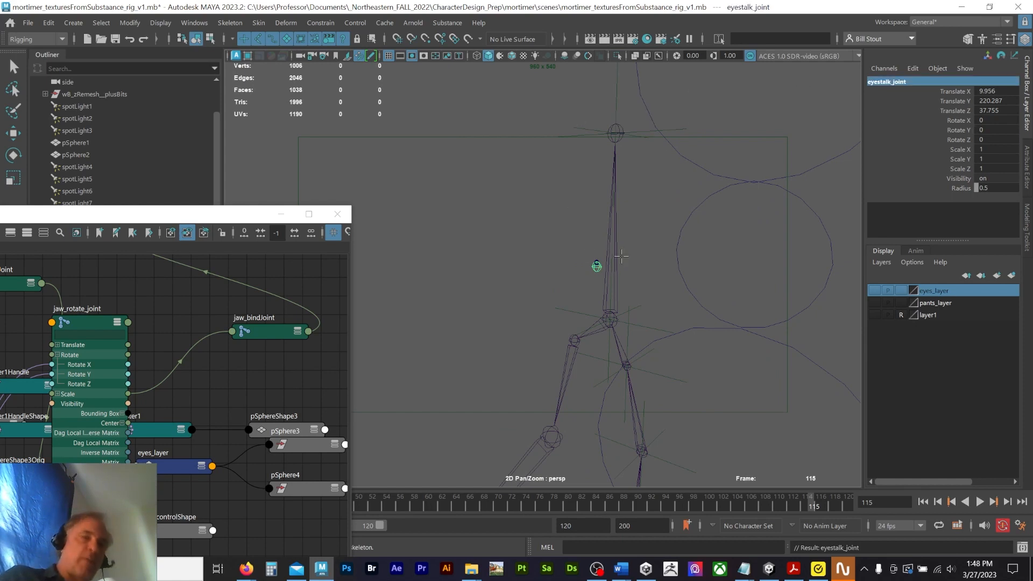
{"action": "key", "text": "p"}
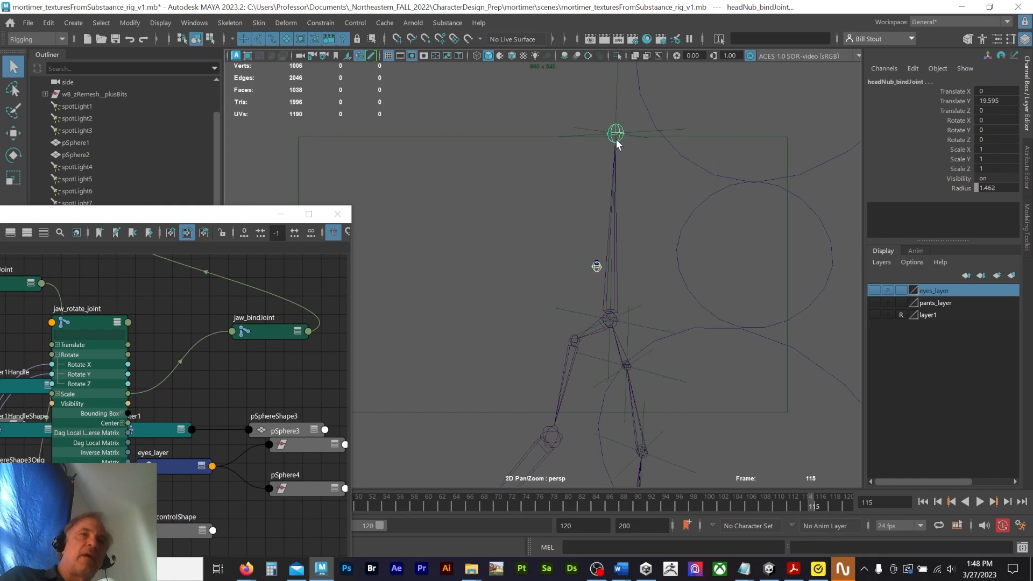
{"action": "left_click_drag", "start_coordinate": [670, 217], "coordinate": [617, 286], "text": "alt"}
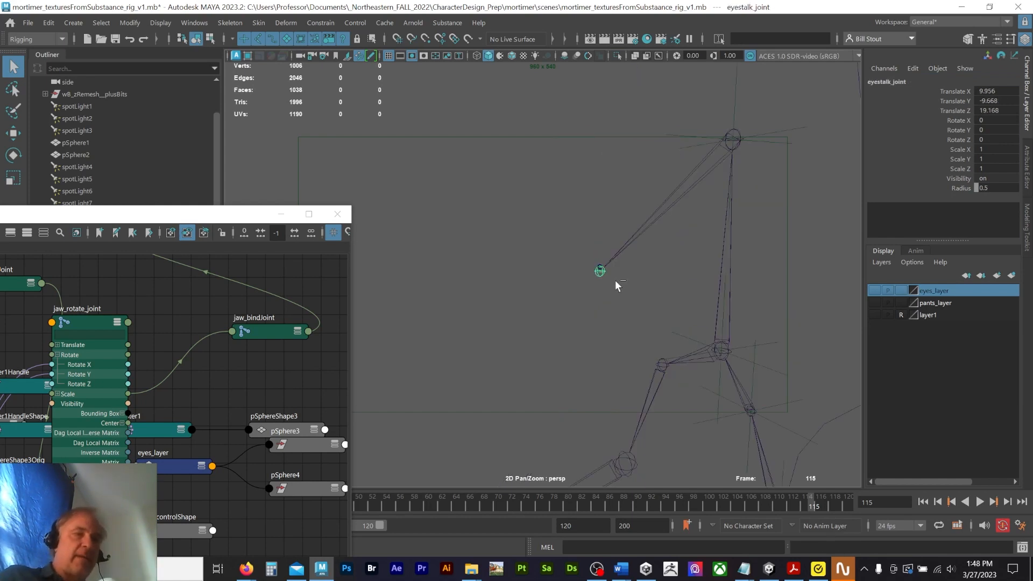
Step: Hide eyestalk_joint and create a second joint snapped to the cluster handle at the eye's center
{"action": "key", "text": "ctrl+h"}
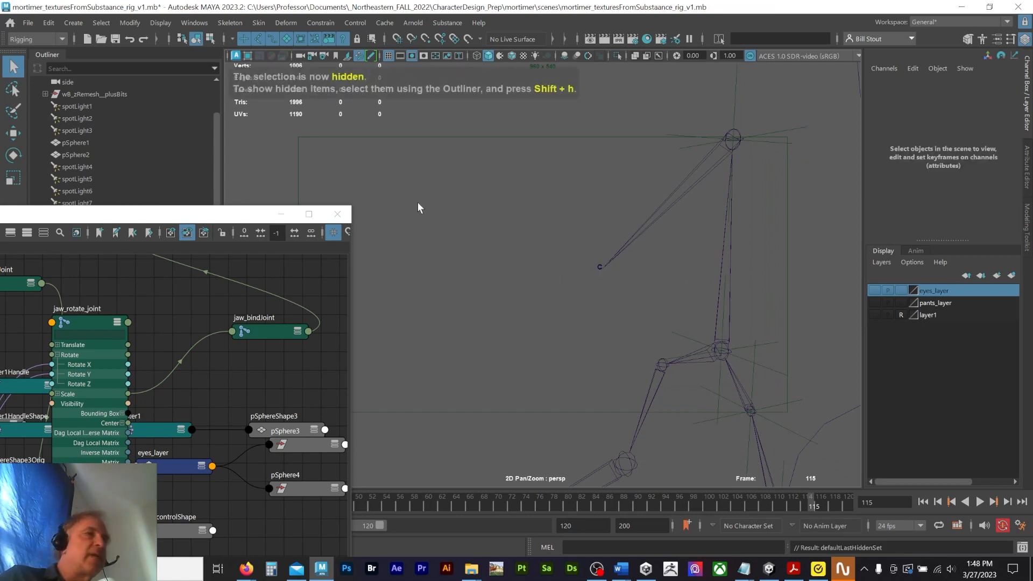
{"action": "left_click_drag", "start_coordinate": [41, 212], "coordinate": [61, 308]}
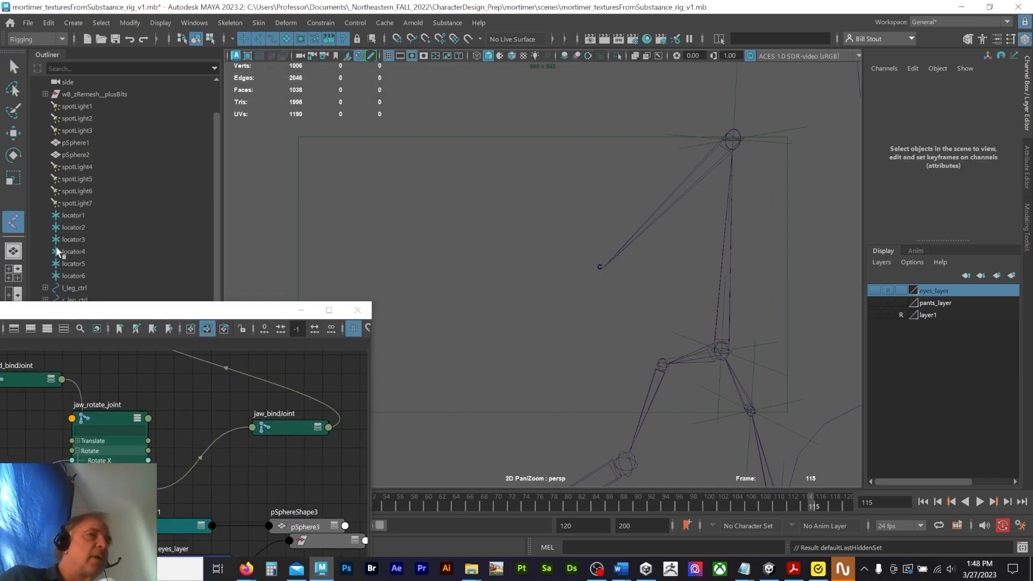
{"action": "left_click", "coordinate": [600, 268]}
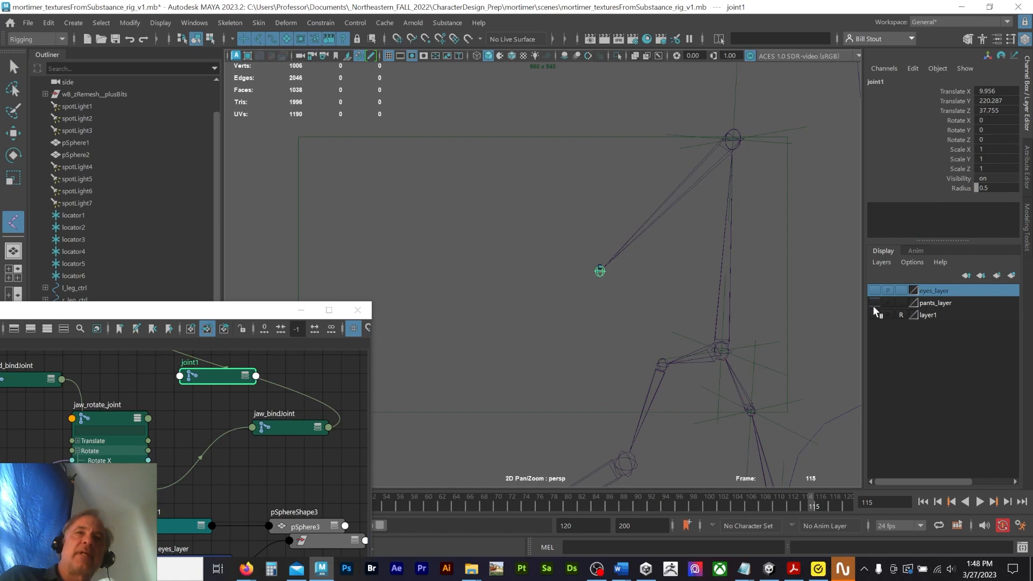
Step: Show the body mesh in layer1 and hide eyes_layer so only the eyelid geometry remains around the eye
{"action": "left_click", "coordinate": [873, 290]}
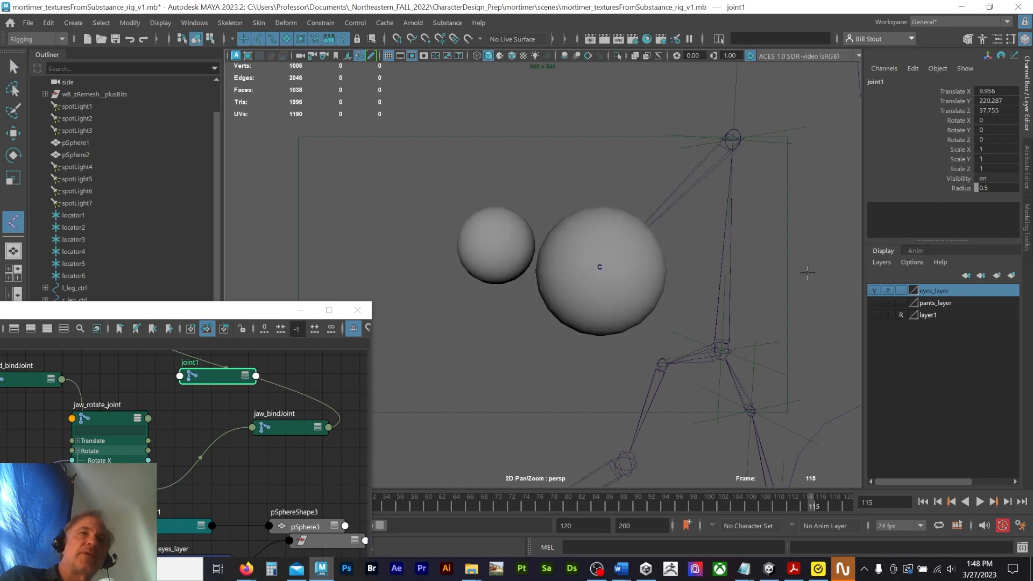
{"action": "left_click", "coordinate": [874, 315]}
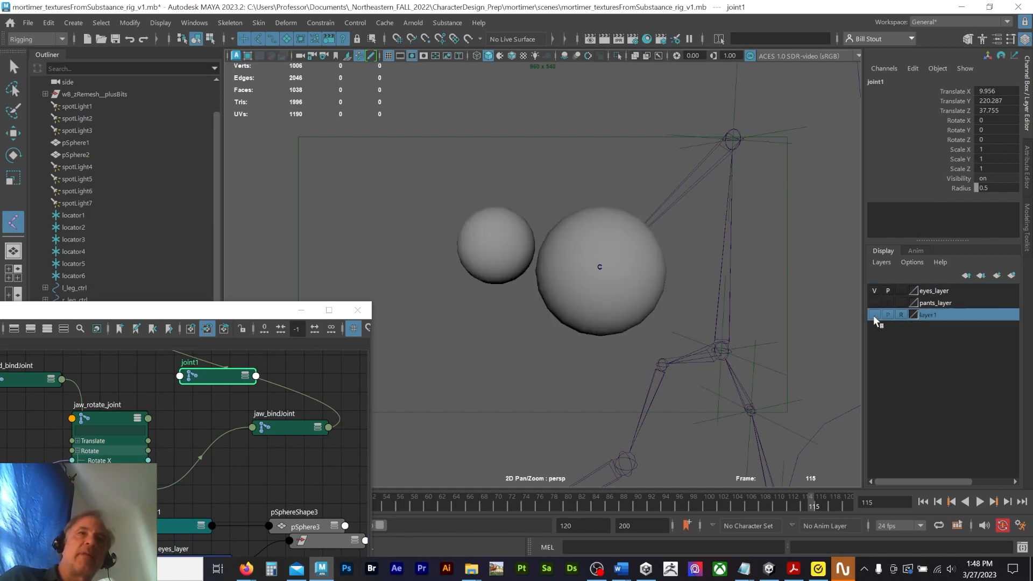
{"action": "left_click", "coordinate": [873, 291]}
{"action": "left_click", "coordinate": [873, 291]}
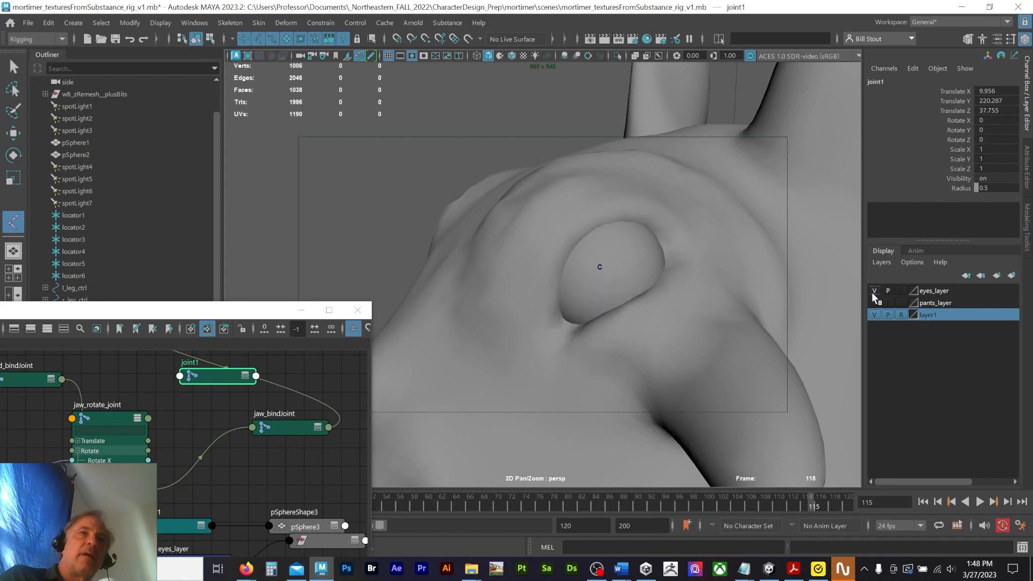
{"action": "left_click", "coordinate": [872, 291]}
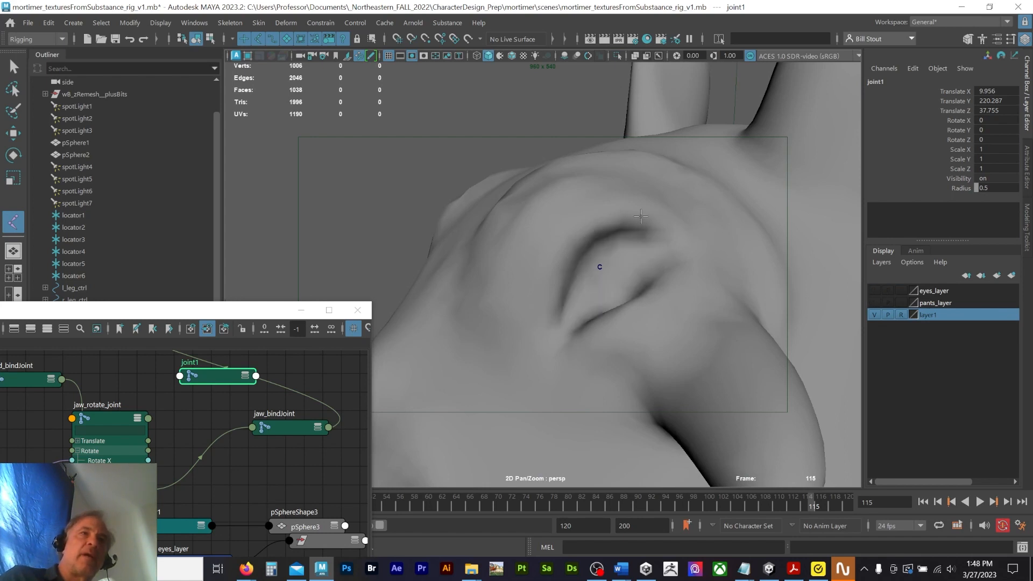
Step: Try to snap a child joint to a vertex on the upper eyelid's edge, and undo the placement
{"action": "left_click_drag", "start_coordinate": [428, 154], "coordinate": [410, 156], "text": "alt"}
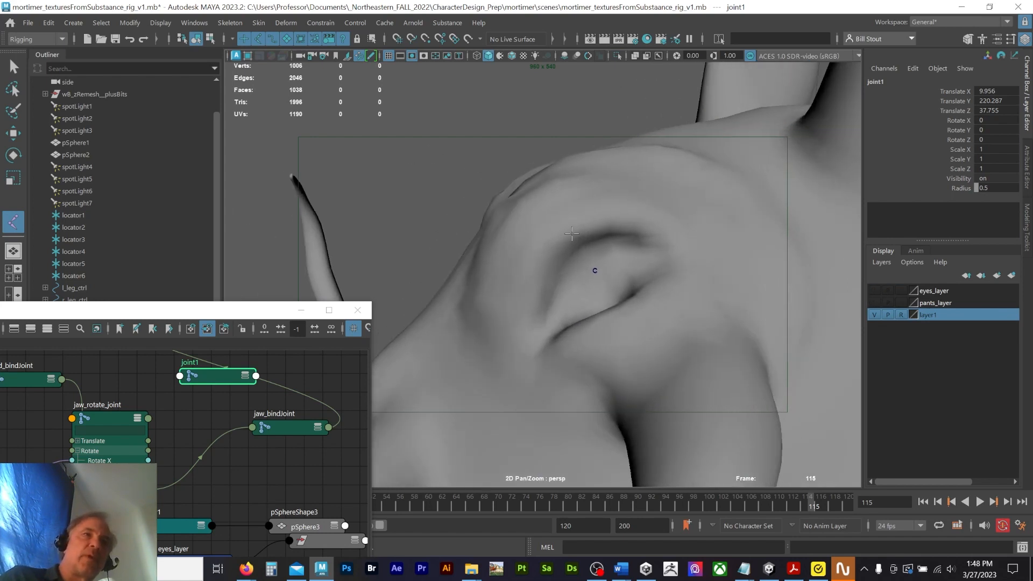
{"action": "key", "text": "v"}
{"action": "left_click", "coordinate": [576, 233]}
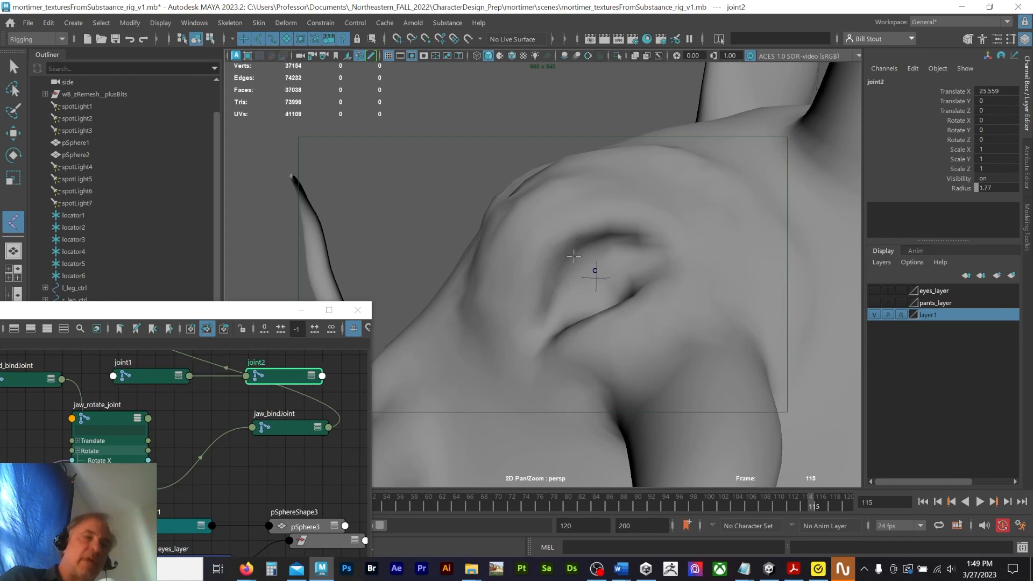
{"action": "key", "text": "e"}
{"action": "key", "text": "4"}
{"action": "left_click_drag", "start_coordinate": [559, 253], "coordinate": [460, 154], "text": "alt"}
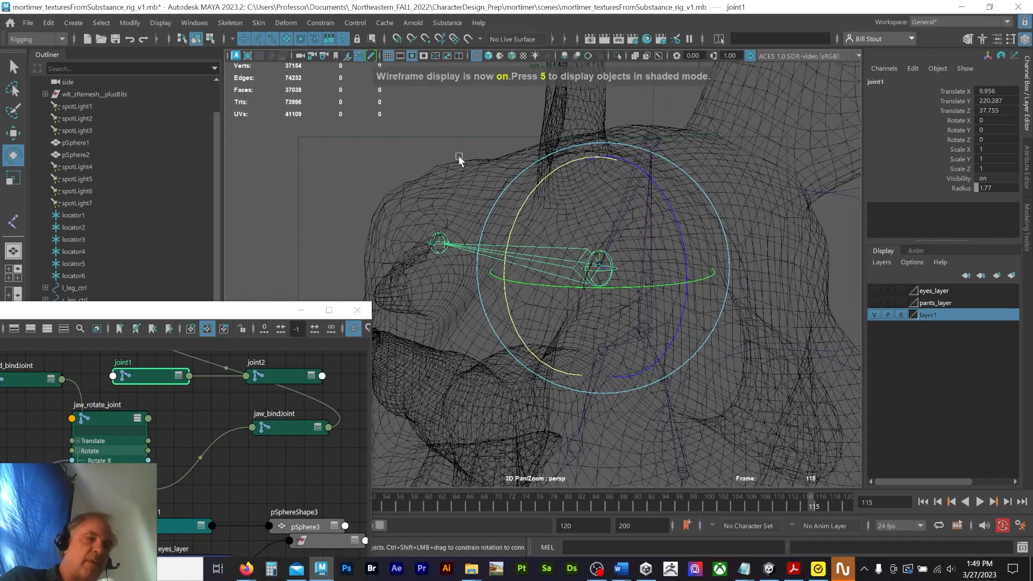
{"action": "key", "text": "ctrl+z"}
{"action": "key", "text": "ctrl+z"}
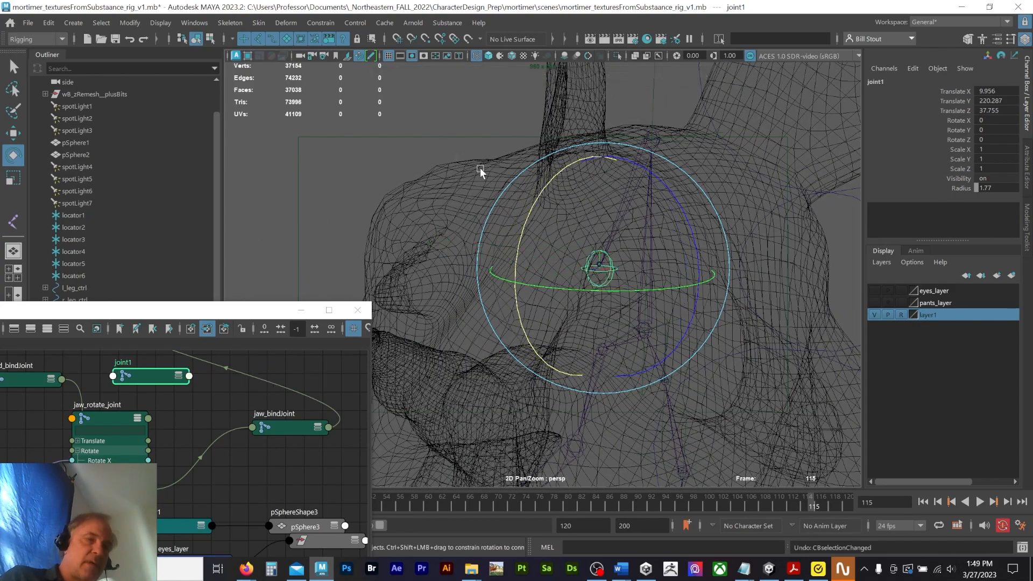
Step: Turn on wireframe on shaded and place a joint snapped to an upper eyelid vertex at about (12, 222.6, 39.2)
{"action": "key", "text": "q"}
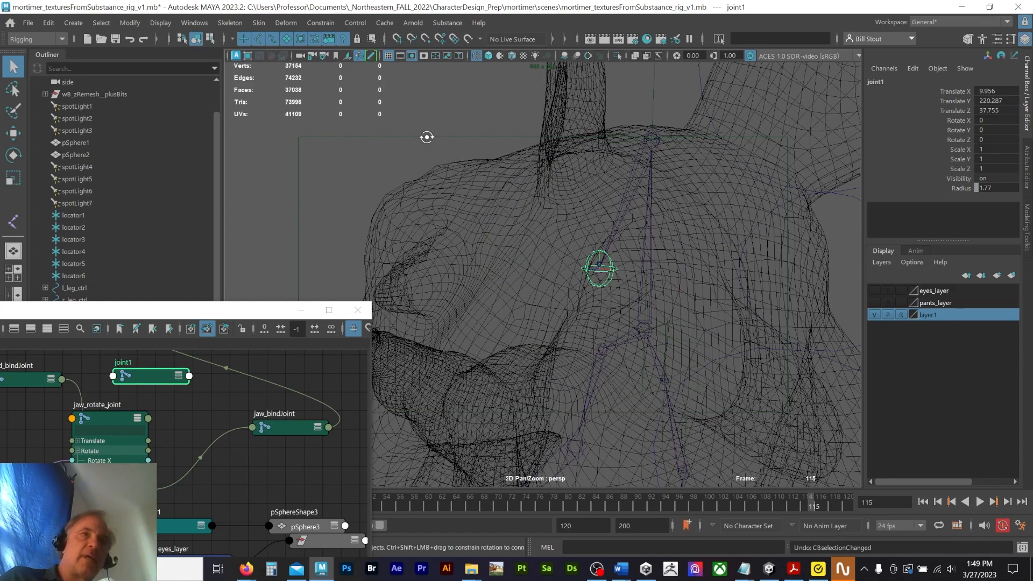
{"action": "left_click_drag", "start_coordinate": [426, 137], "coordinate": [408, 124], "text": "alt"}
{"action": "left_click", "coordinate": [511, 57]}
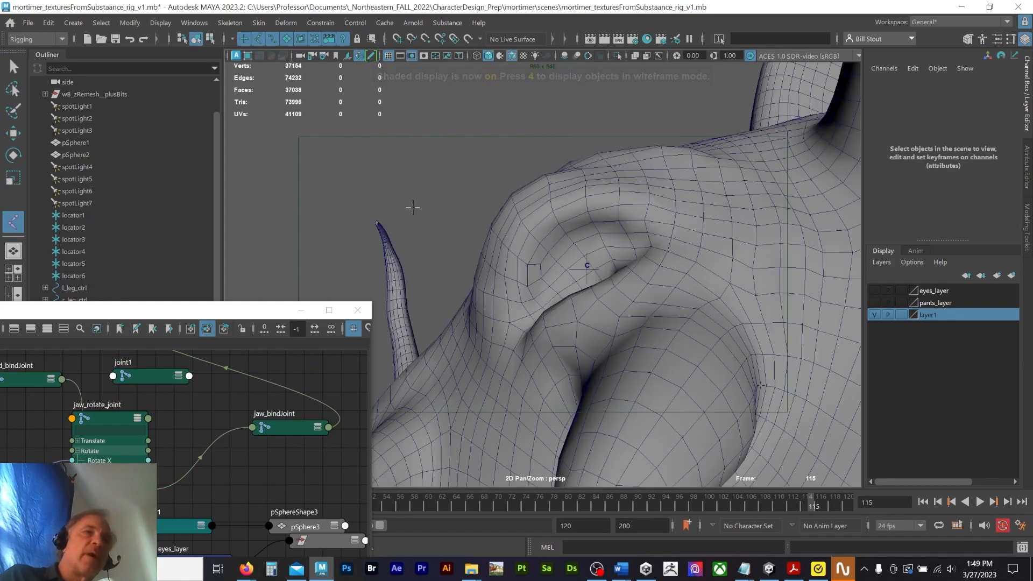
{"action": "right_click_drag", "start_coordinate": [413, 207], "coordinate": [508, 209], "text": "alt"}
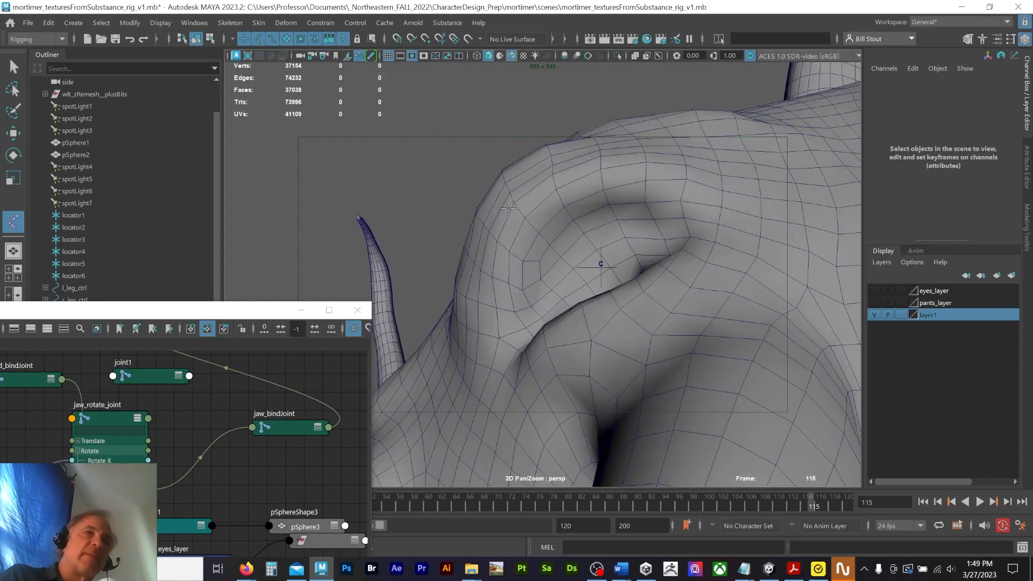
{"action": "left_click", "coordinate": [565, 206]}
{"action": "left_click_drag", "start_coordinate": [368, 105], "coordinate": [404, 111], "text": "alt"}
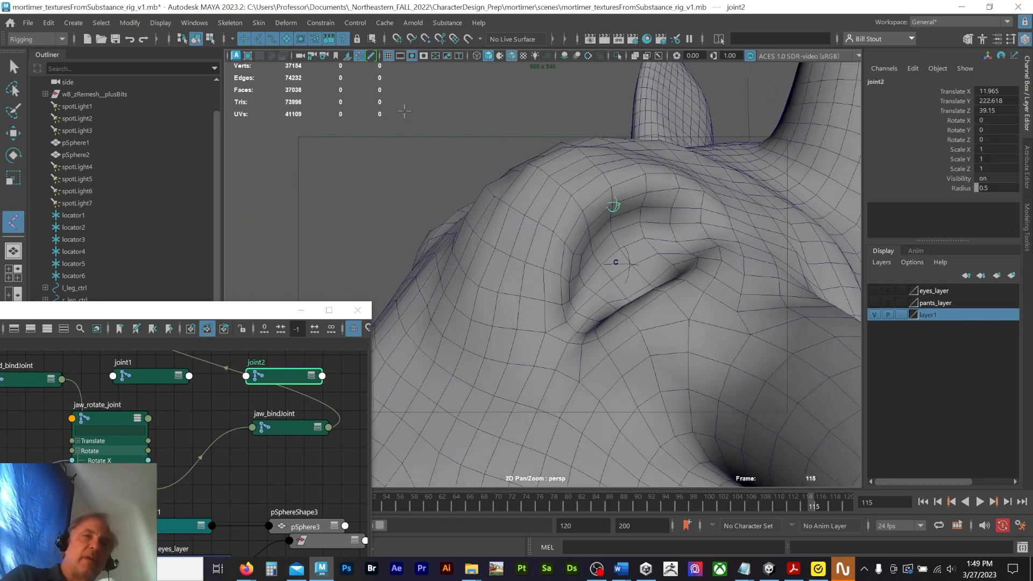
{"action": "key", "text": "q"}
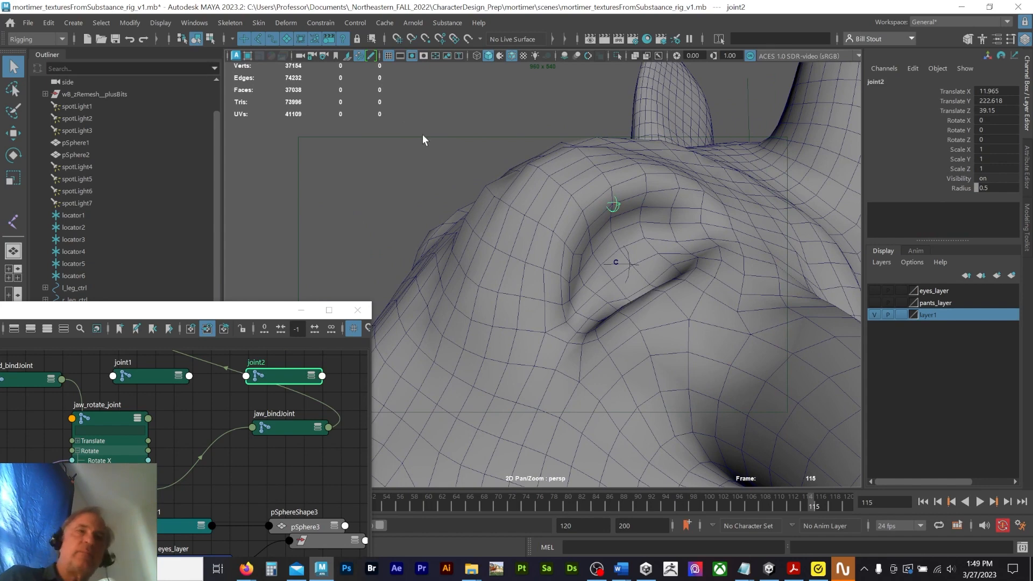
Step: Rename the eye-center joint lUpperEyelid_bindJoint and its child at the upper eyelid lupperEyelidNub_joint
{"action": "double_click", "coordinate": [94, 432]}
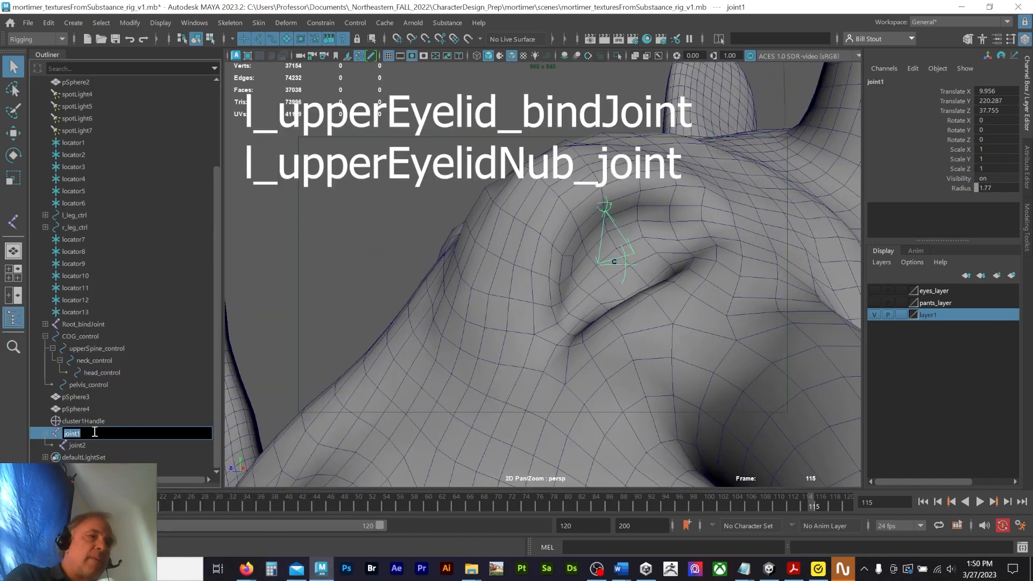
{"action": "type", "text": "lUpperEyelid_bindJ"}
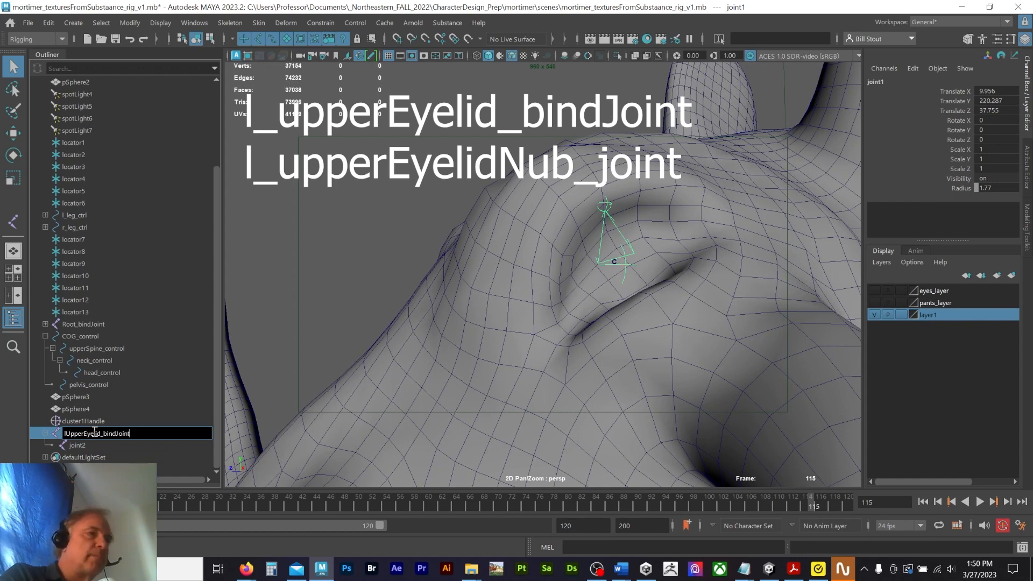
{"action": "key", "text": "Return"}
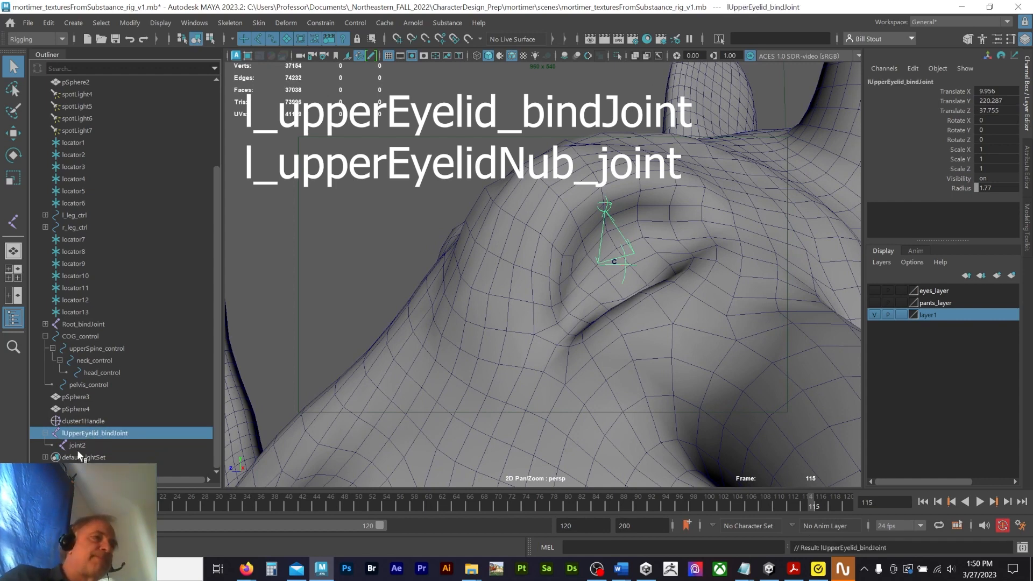
{"action": "double_click", "coordinate": [80, 446]}
{"action": "type", "text": "lupperEyelid"}
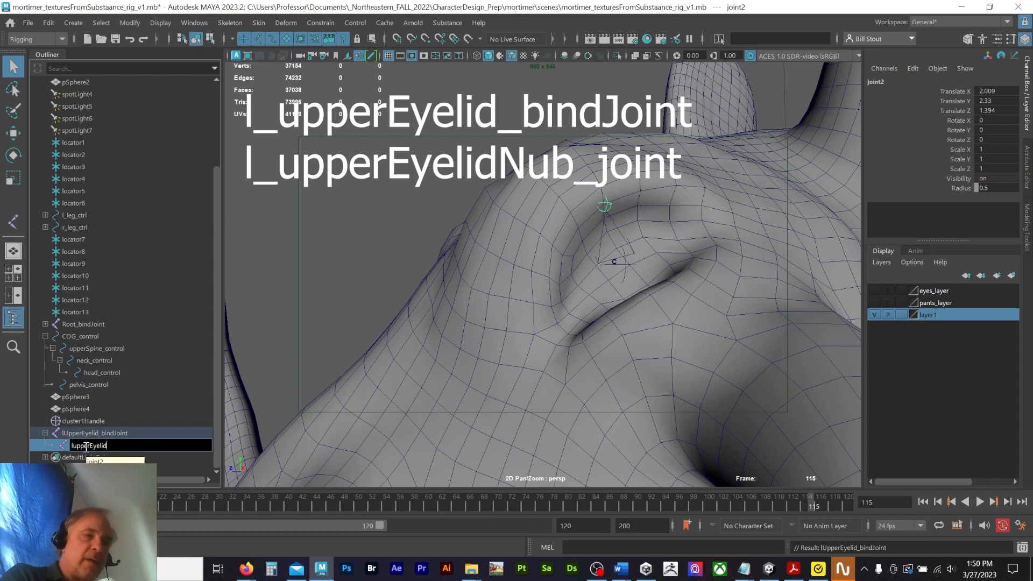
{"action": "type", "text": "Nub_joint"}
{"action": "key", "text": "Return"}
Step: Hide lUpperEyelid_bindJoint together with its child nub joint
{"action": "left_click", "coordinate": [622, 273]}
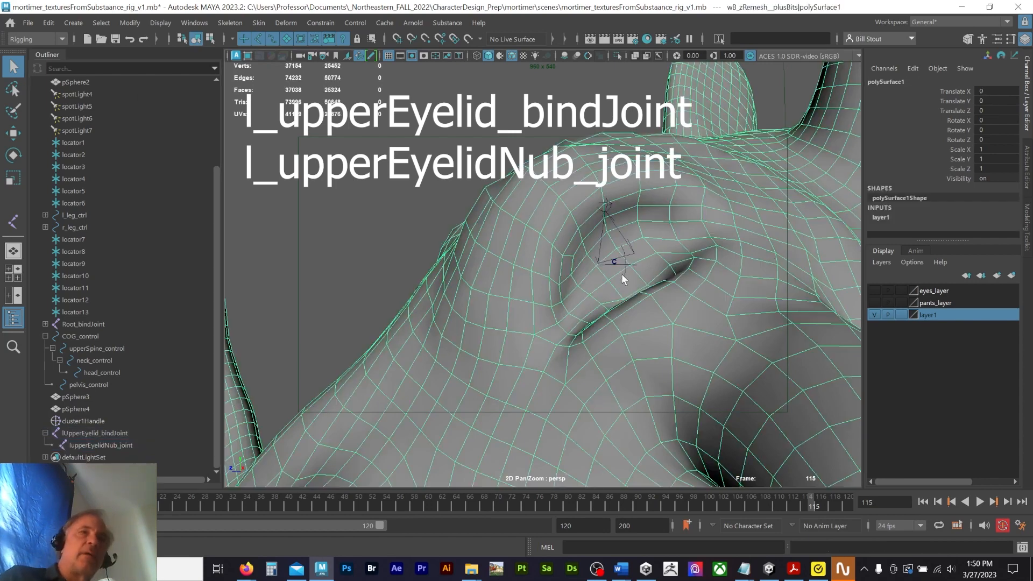
{"action": "left_click", "coordinate": [624, 267]}
{"action": "key", "text": "Down"}
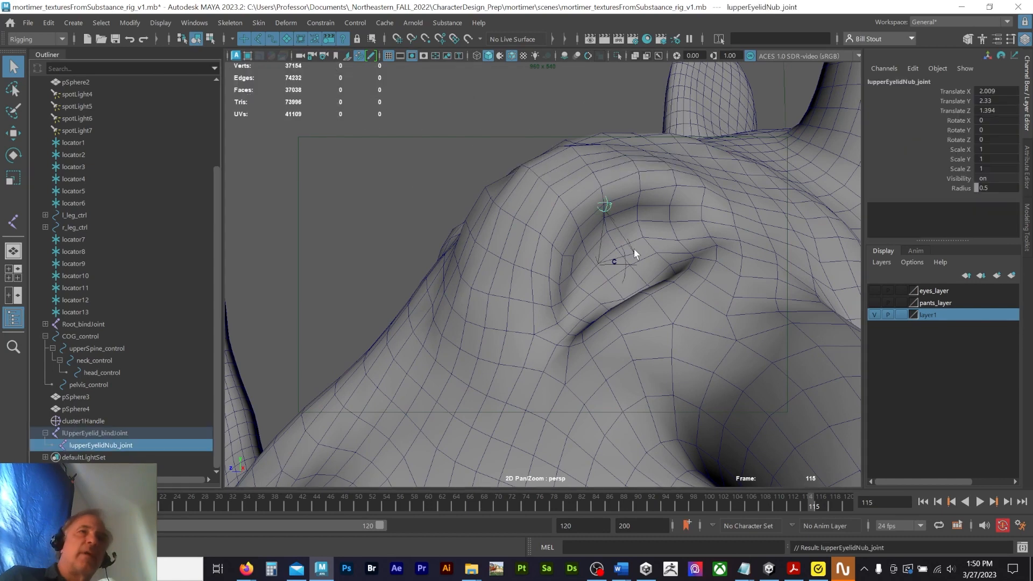
{"action": "left_click", "coordinate": [622, 275]}
{"action": "left_click", "coordinate": [625, 265]}
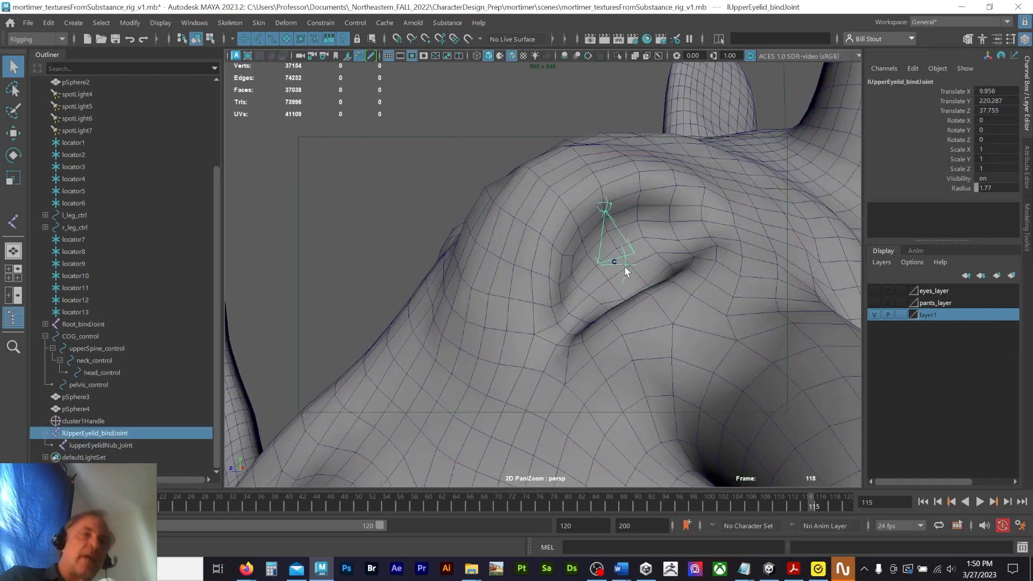
{"action": "key", "text": "ctrl+h"}
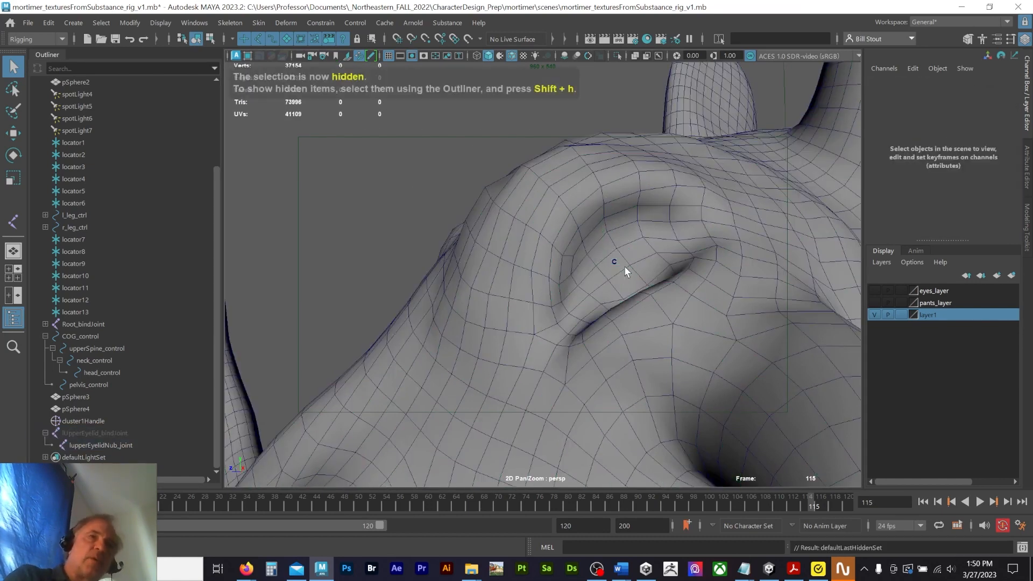
Step: Create a new joint snapped to the cluster handle at the eye's center and check its placement with layer1 temporarily hidden
{"action": "left_click", "coordinate": [13, 222]}
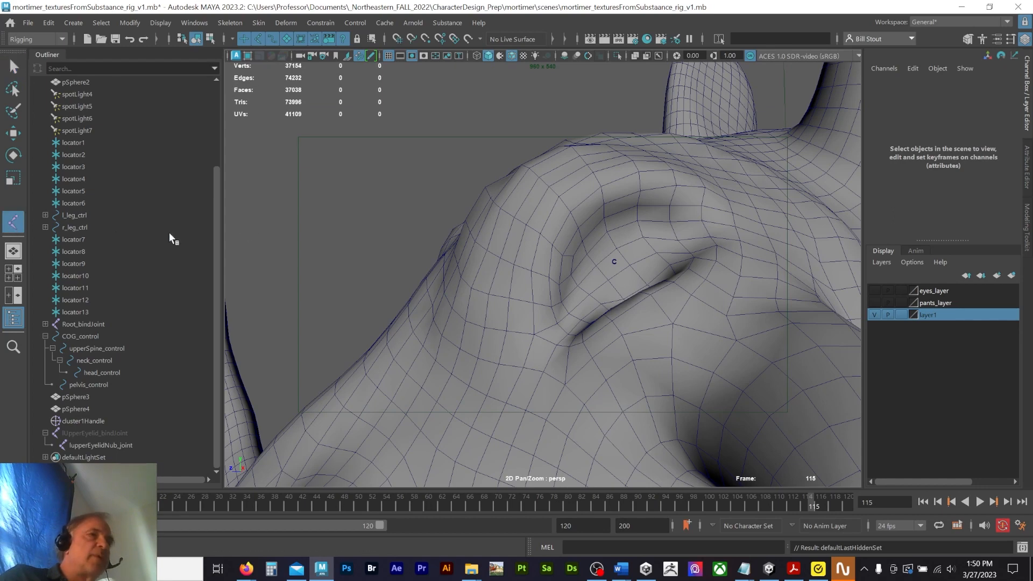
{"action": "key", "text": "v"}
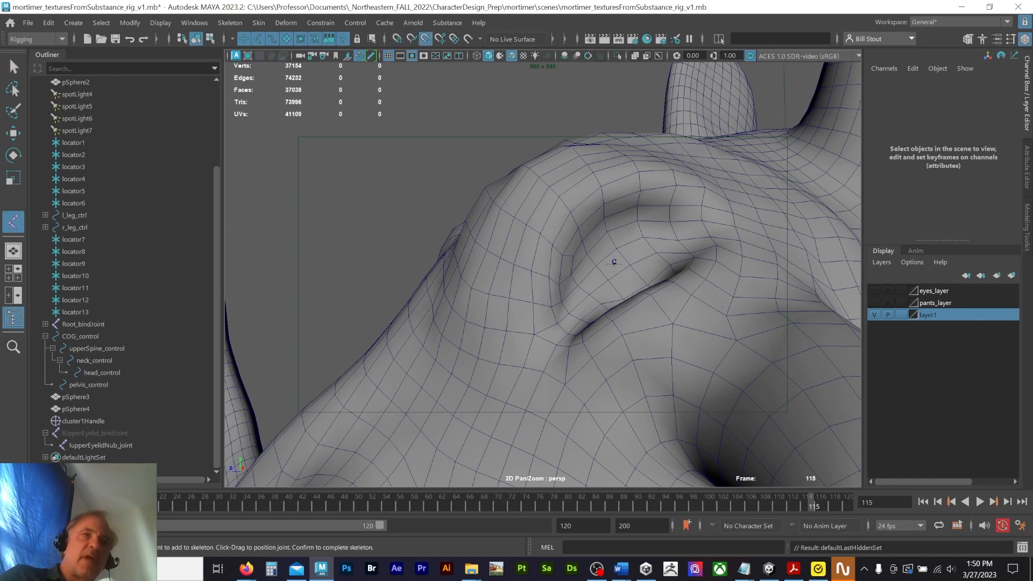
{"action": "left_click", "coordinate": [614, 263]}
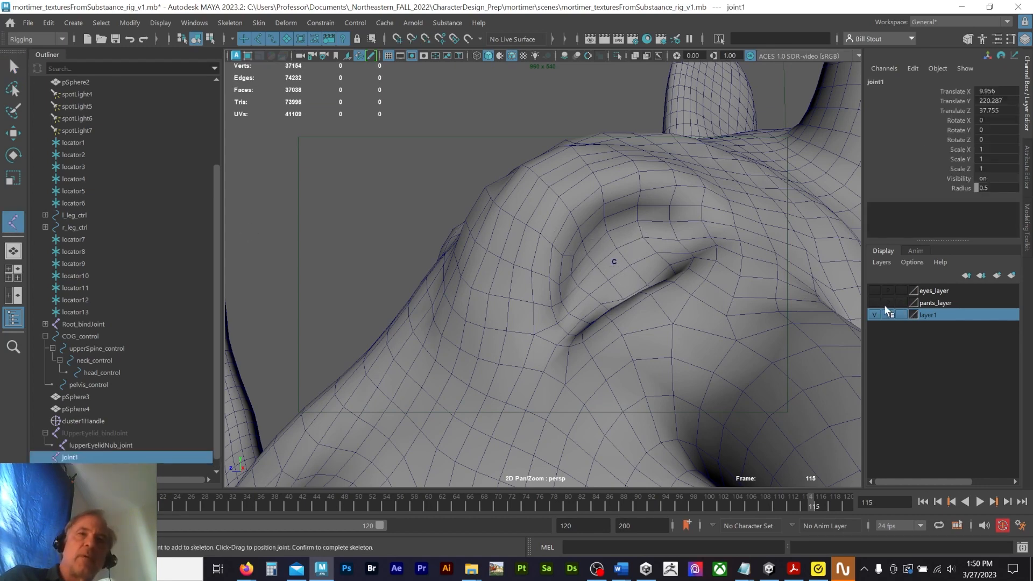
{"action": "left_click", "coordinate": [874, 314]}
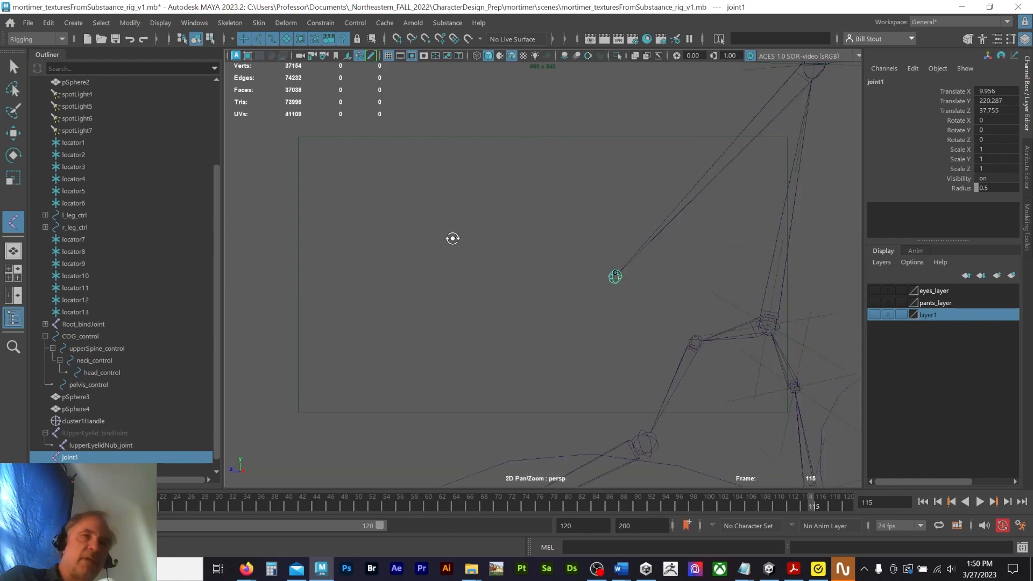
{"action": "left_click_drag", "start_coordinate": [452, 238], "coordinate": [473, 237], "text": "alt"}
{"action": "left_click", "coordinate": [874, 314]}
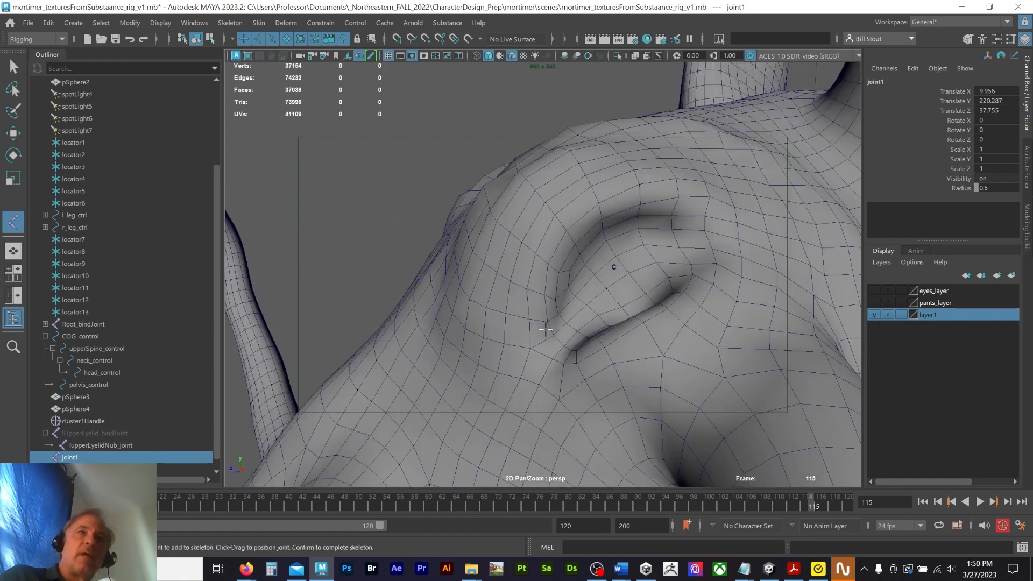
Step: Add a child joint snapped to a lower eyelid vertex, offset about (3.6, -0.8, -0.3) from the eye-center joint
{"action": "left_click_drag", "start_coordinate": [546, 329], "coordinate": [559, 326], "text": "alt"}
{"action": "scroll", "coordinate": [582, 323], "scroll_direction": "up", "scroll_amount": 10}
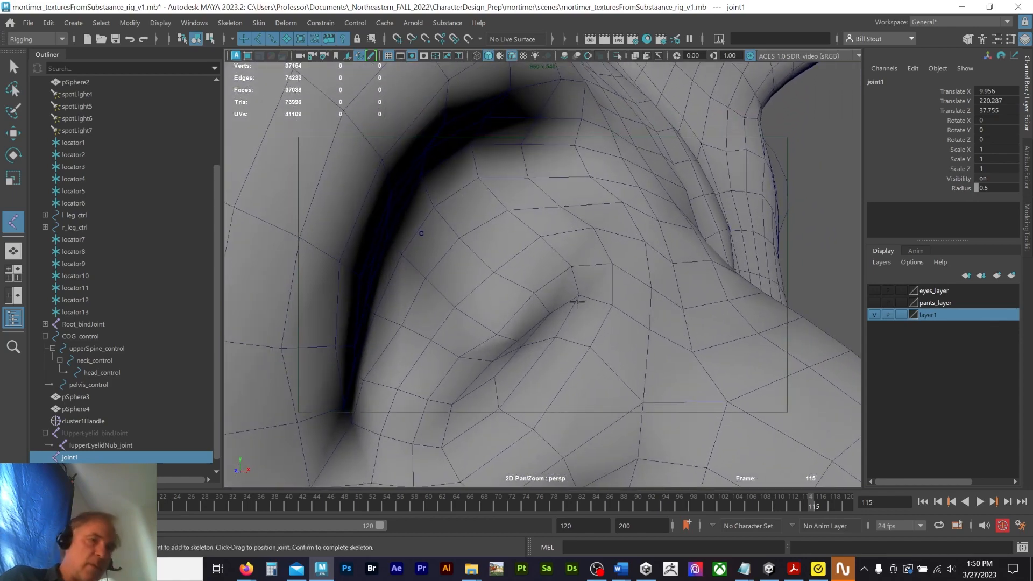
{"action": "key", "text": "v"}
{"action": "scroll", "coordinate": [581, 323], "scroll_direction": "up", "scroll_amount": 3}
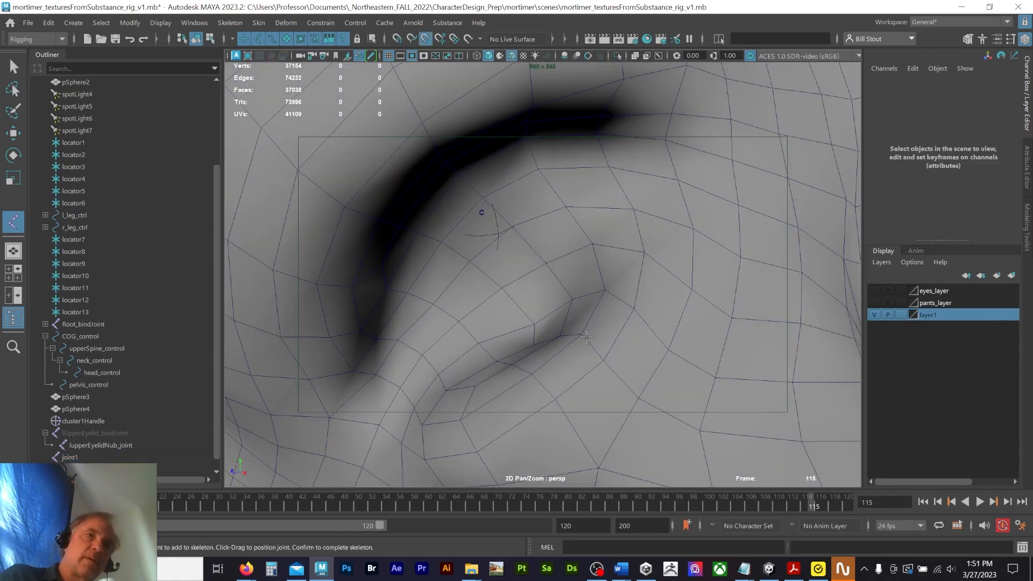
{"action": "left_click", "coordinate": [585, 336]}
{"action": "key", "text": "q"}
Step: Rename the child joint at the lower eyelid lLowerEyelid_joint
{"action": "left_click", "coordinate": [495, 236]}
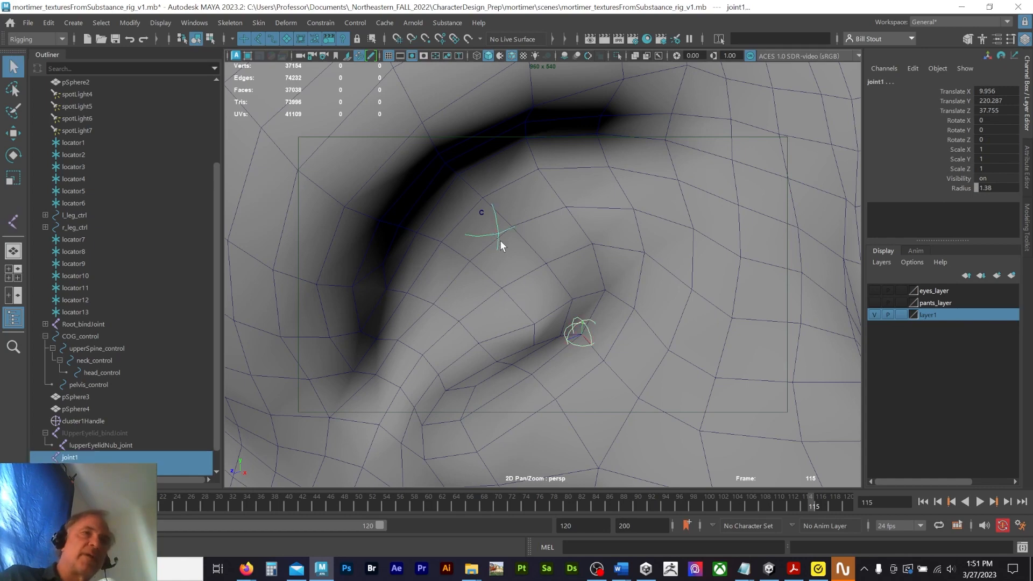
{"action": "key", "text": "Down"}
{"action": "scroll", "coordinate": [500, 240], "scroll_direction": "down", "scroll_amount": 5}
{"action": "double_click", "coordinate": [878, 82]}
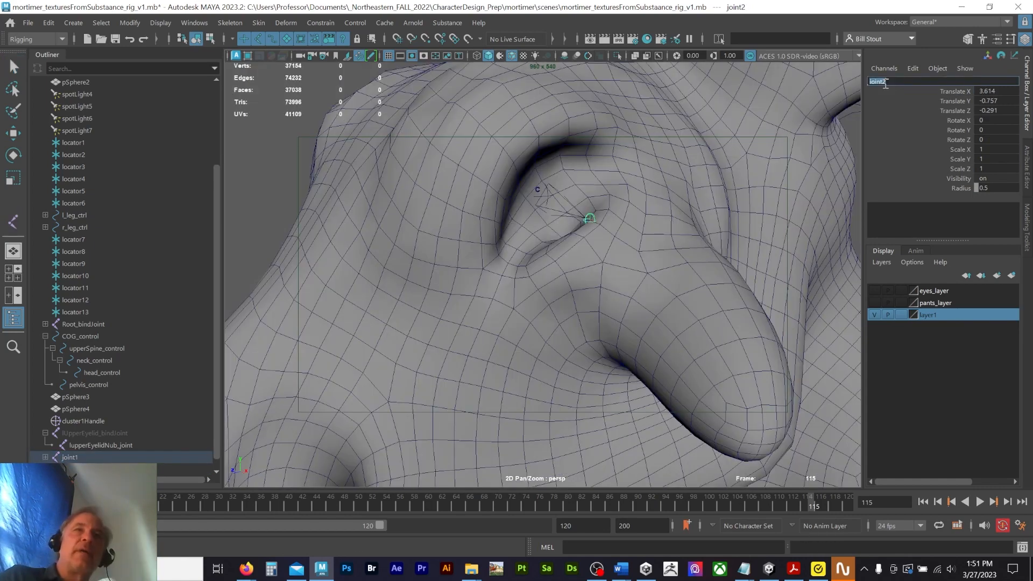
{"action": "type", "text": "l_l"}
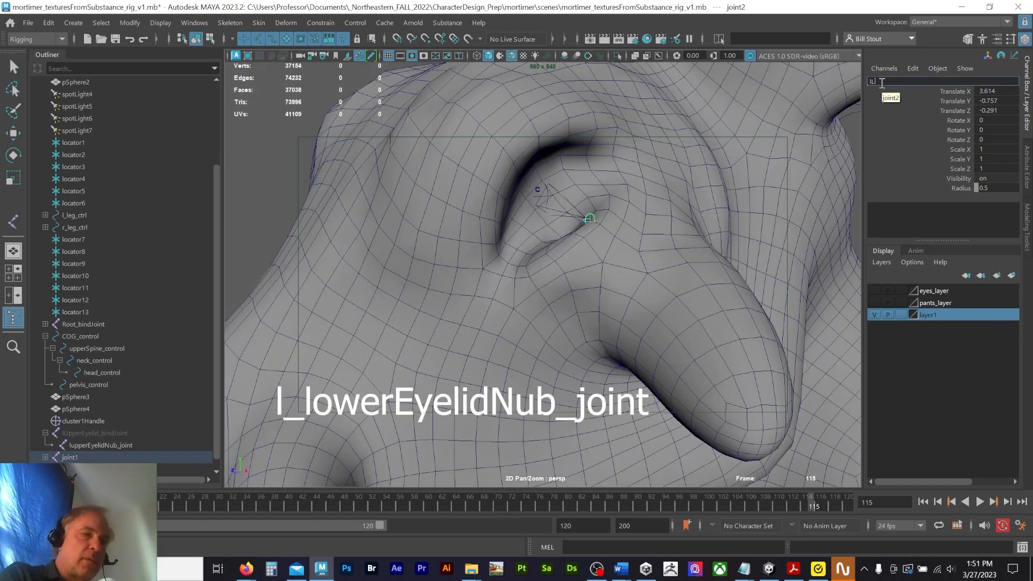
{"action": "type", "text": "owerEyelid"}
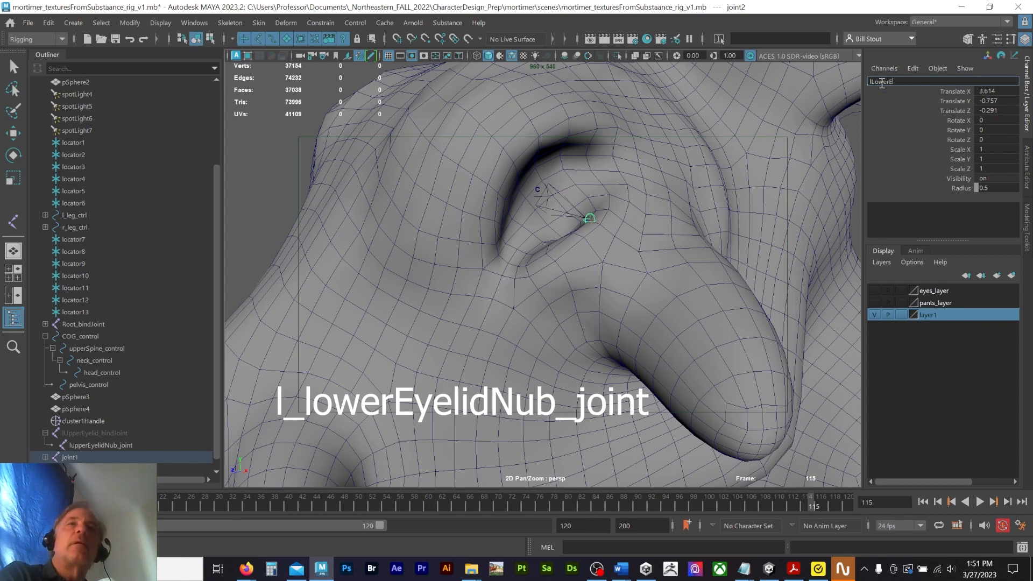
{"action": "type", "text": "_joint"}
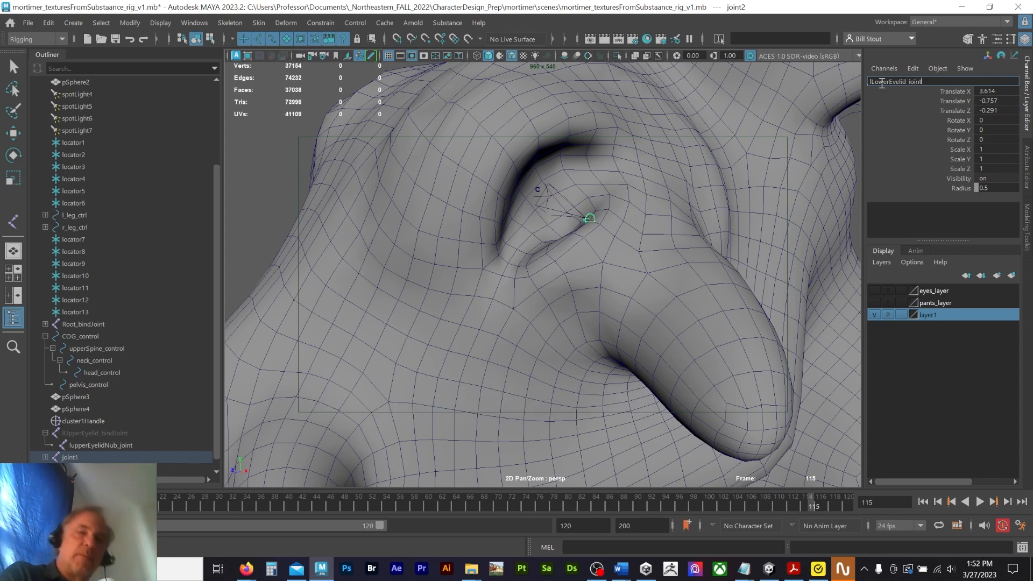
{"action": "key", "text": "Return"}
Step: Rename the lower eyelid's parent joint at the eye's center lLowerEyelid_bindJoint
{"action": "key", "text": "Up"}
{"action": "double_click", "coordinate": [878, 82]}
{"action": "type", "text": "lLowerEyelid_joint"}
{"action": "left_click", "coordinate": [908, 82]}
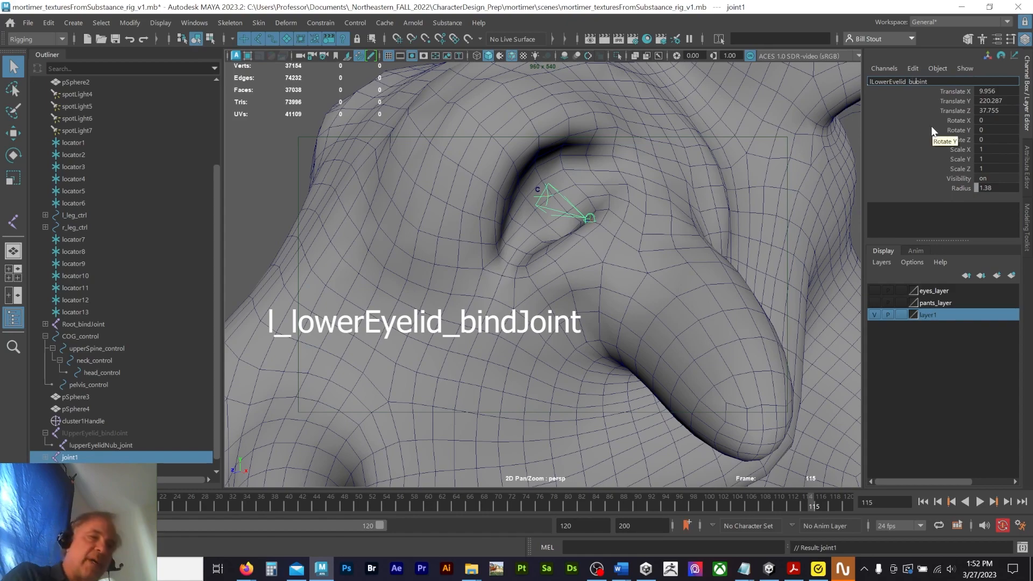
{"action": "type", "text": "bindJ"}
{"action": "key", "text": "Delete"}
{"action": "key", "text": "Return"}
{"action": "left_click_drag", "start_coordinate": [538, 140], "coordinate": [635, 206], "text": "alt"}
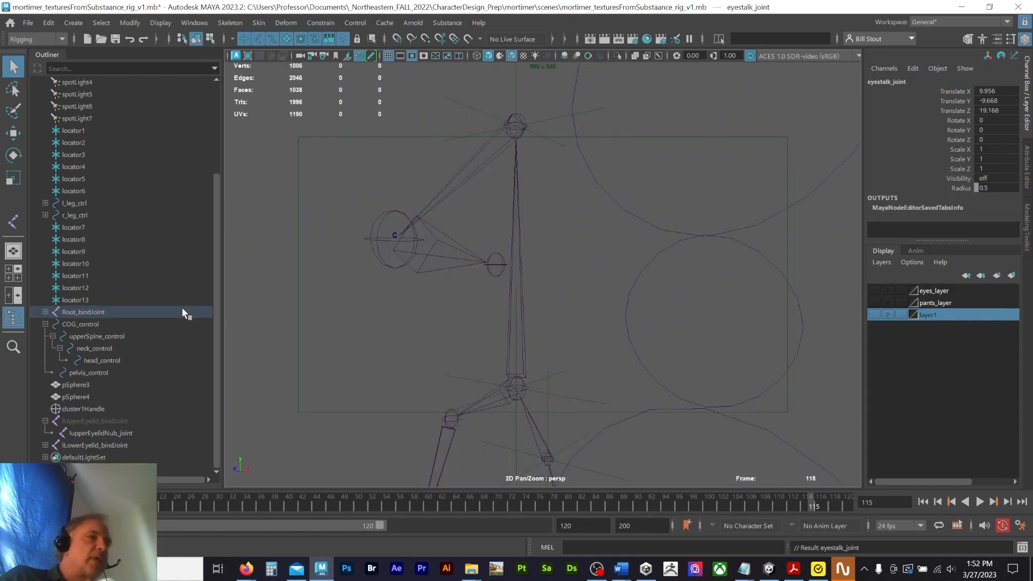
Step: Reveal eyestalk_joint in the joint hierarchy and unhide lUpperEyelid_bindJoint
{"action": "key", "text": "f"}
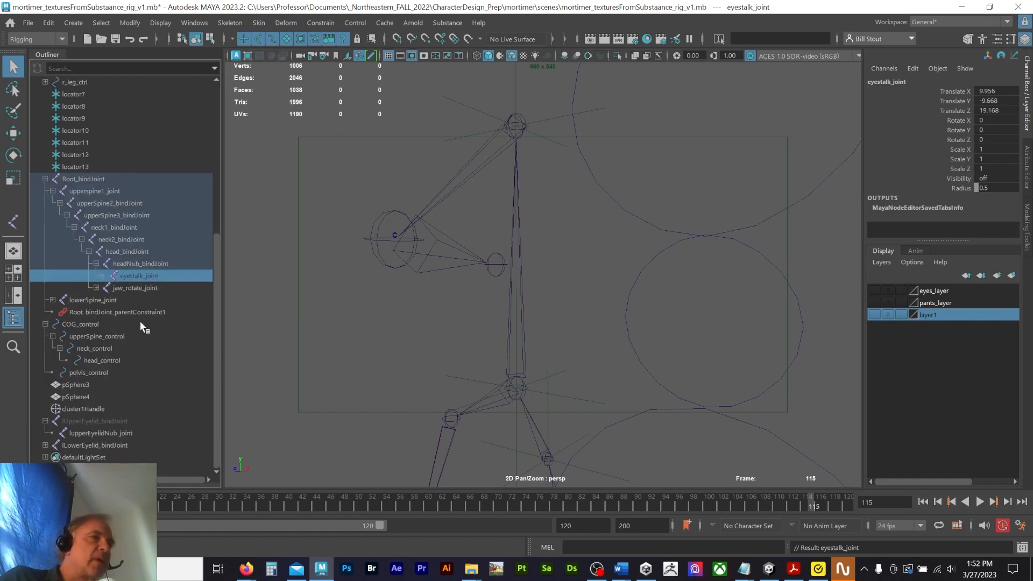
{"action": "left_click", "coordinate": [156, 421]}
{"action": "key", "text": "shift+h"}
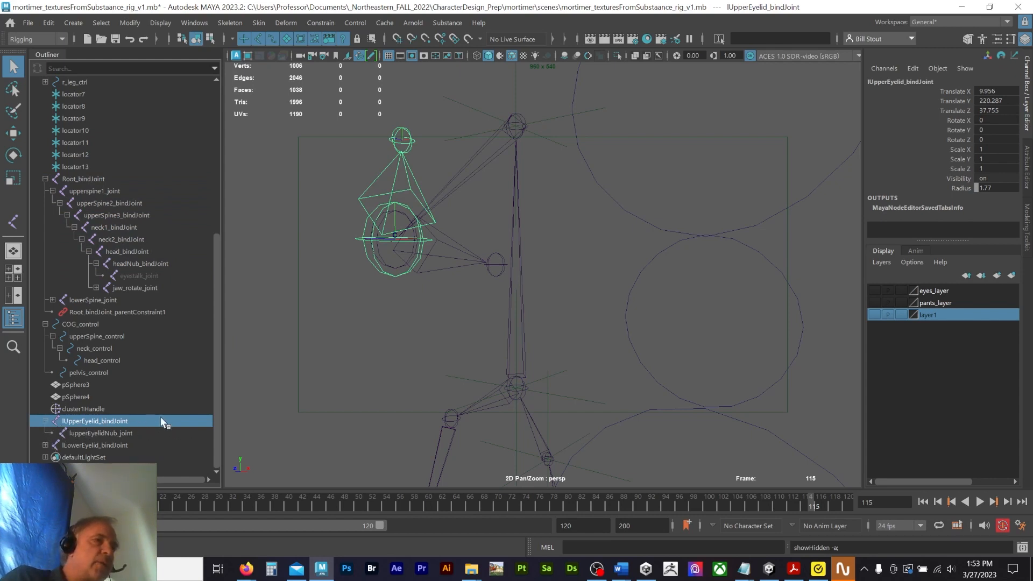
Step: Parent lUpperEyelid_bindJoint and lLowerEyelid_bindJoint to eyestalk_joint
{"action": "left_click", "coordinate": [140, 432]}
{"action": "left_click", "coordinate": [137, 419]}
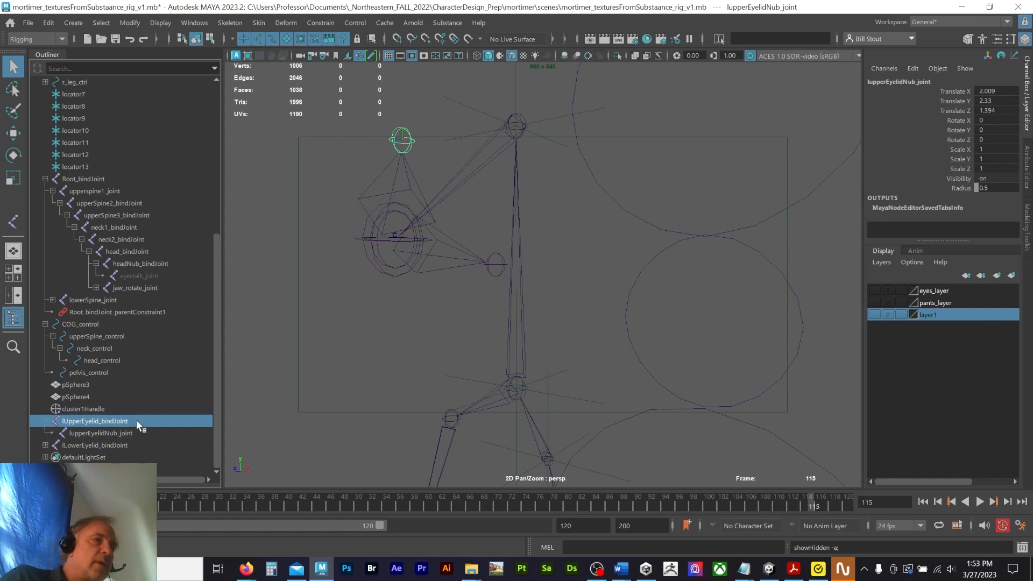
{"action": "left_click", "coordinate": [137, 445], "text": "ctrl"}
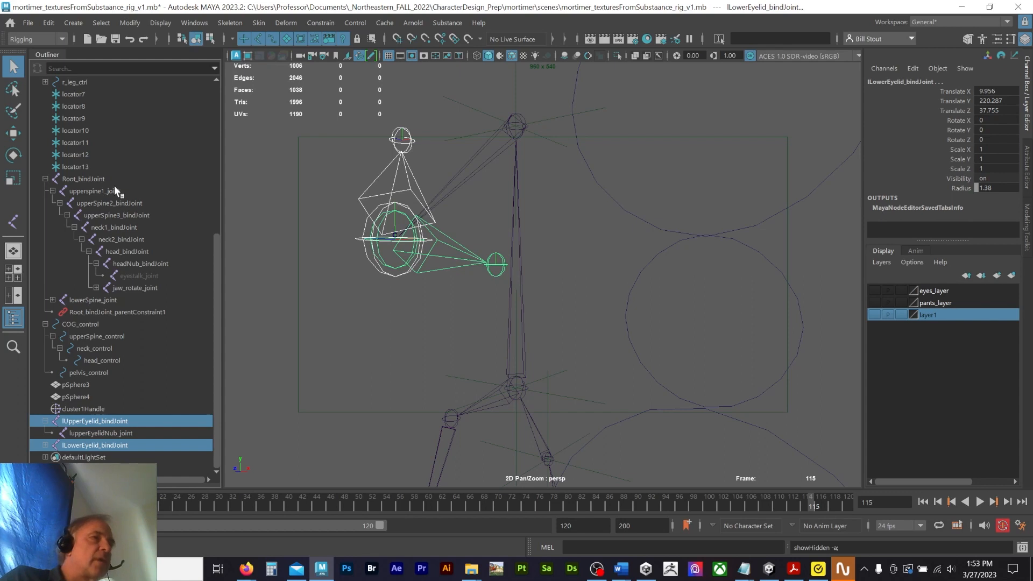
{"action": "left_click", "coordinate": [158, 278], "text": "ctrl"}
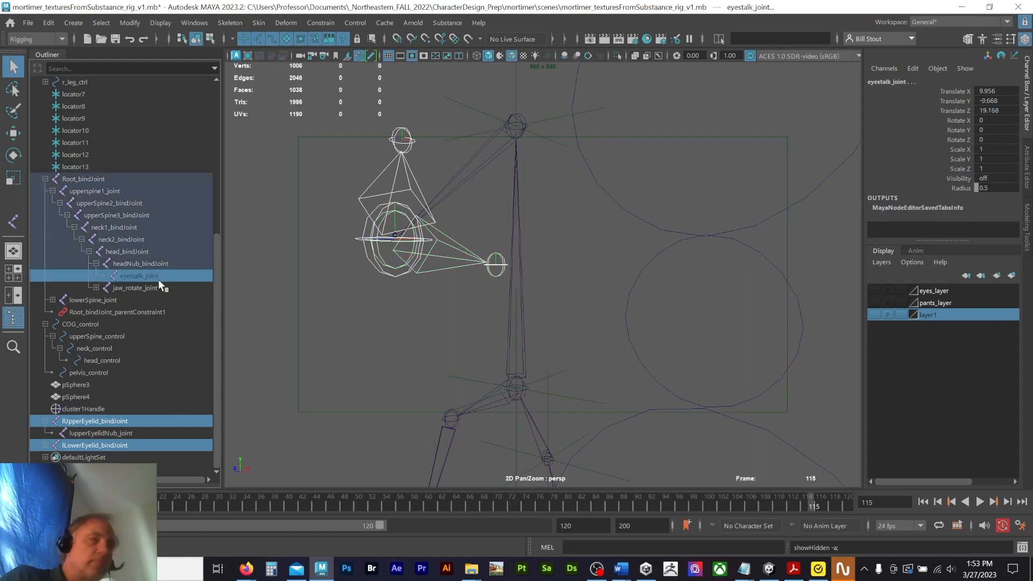
{"action": "key", "text": "p"}
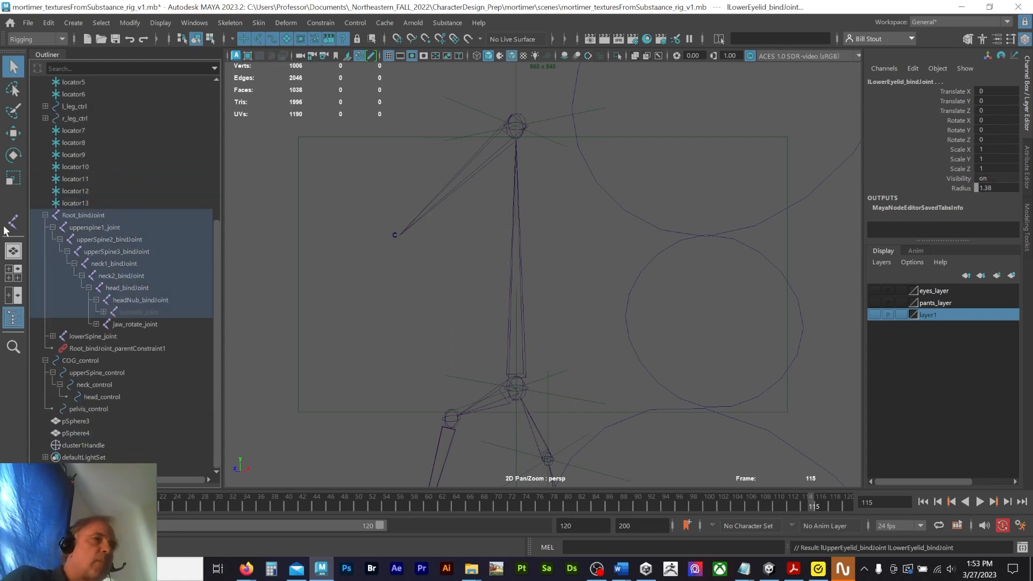
Step: Unhide eyestalk_joint and inspect how the eyelid joints connect to headNub_bindJoint
{"action": "left_click", "coordinate": [146, 313]}
{"action": "key", "text": "shift+h"}
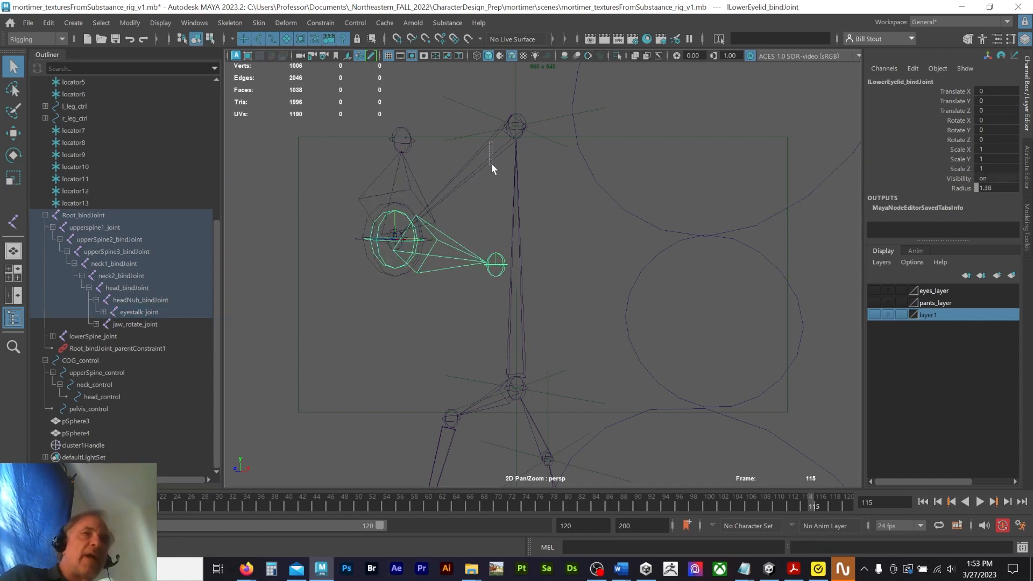
{"action": "key", "text": "Up"}
{"action": "left_click_drag", "start_coordinate": [467, 189], "coordinate": [497, 190], "text": "alt"}
{"action": "middle_click_drag", "start_coordinate": [497, 189], "coordinate": [501, 198], "text": "alt"}
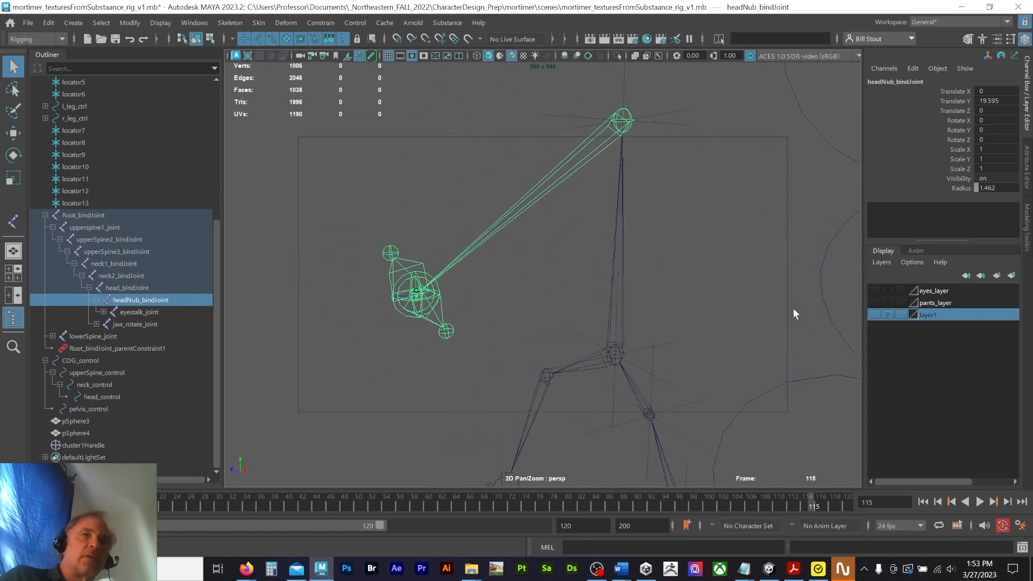
Step: Hide eyestalk_joint together with its eyelid joints
{"action": "left_click", "coordinate": [152, 315]}
{"action": "key", "text": "shift+h"}
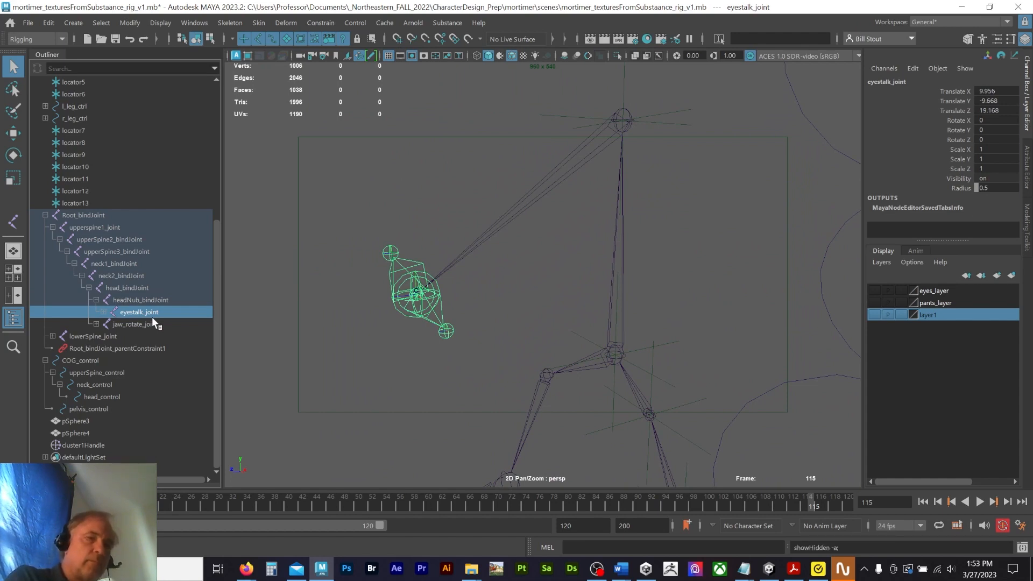
{"action": "key", "text": "ctrl+h"}
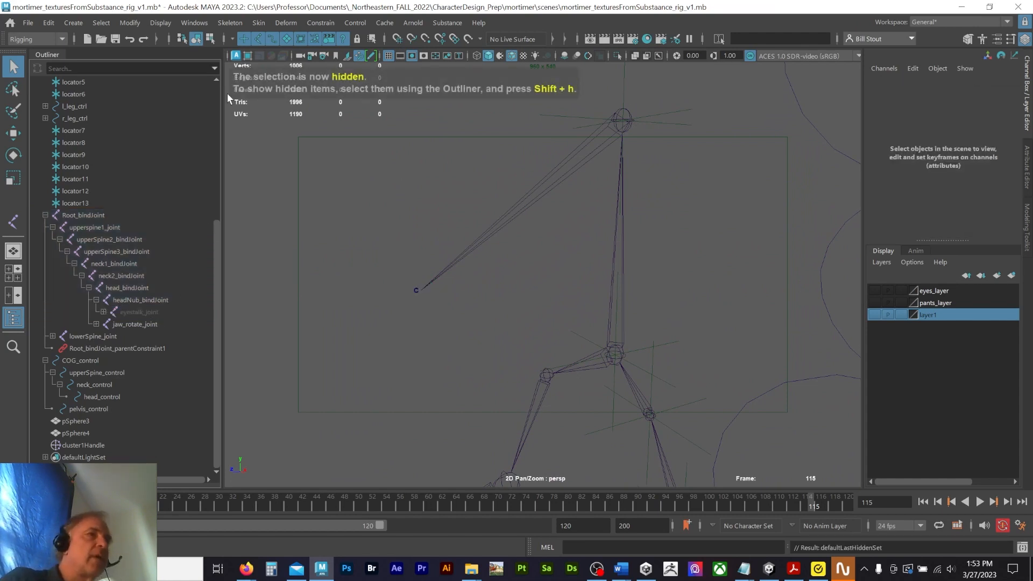
Step: Create a joint snapped to the eye-center cluster handle, show layer1, and add a child joint above the upper eyelid, about 4.49 away in X
{"action": "left_click", "coordinate": [13, 221]}
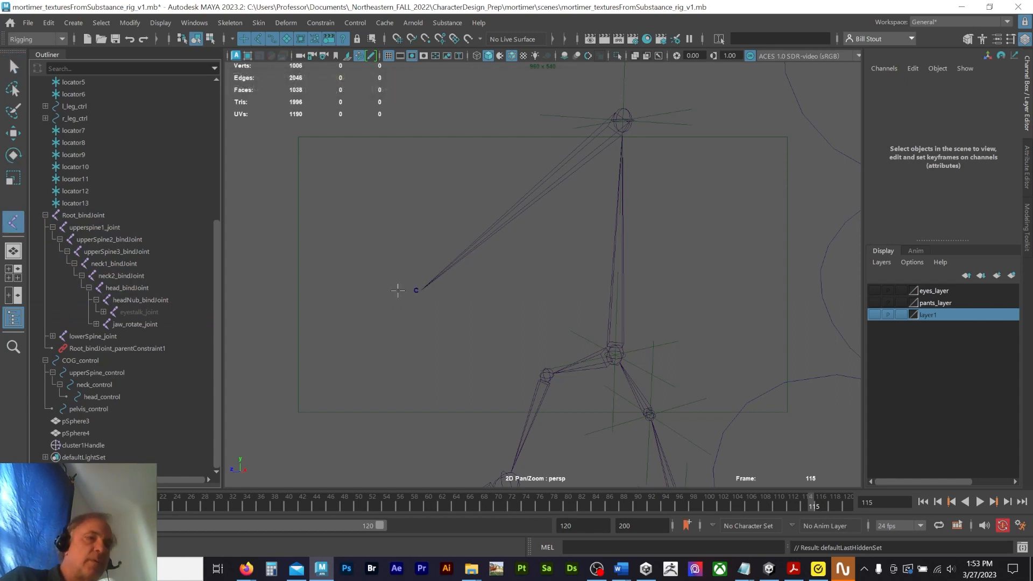
{"action": "left_click", "coordinate": [416, 294]}
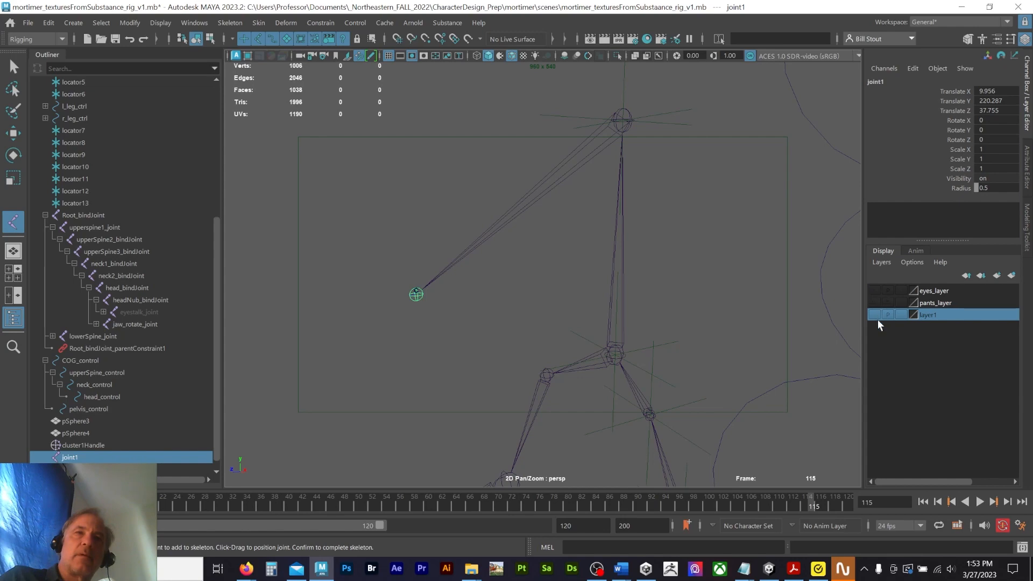
{"action": "left_click", "coordinate": [874, 315]}
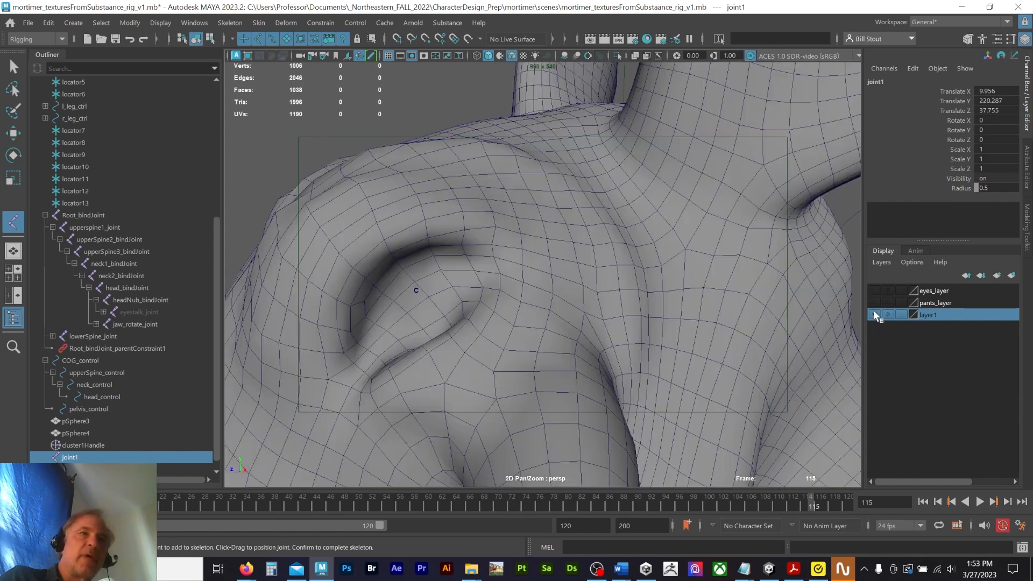
{"action": "left_click", "coordinate": [376, 225]}
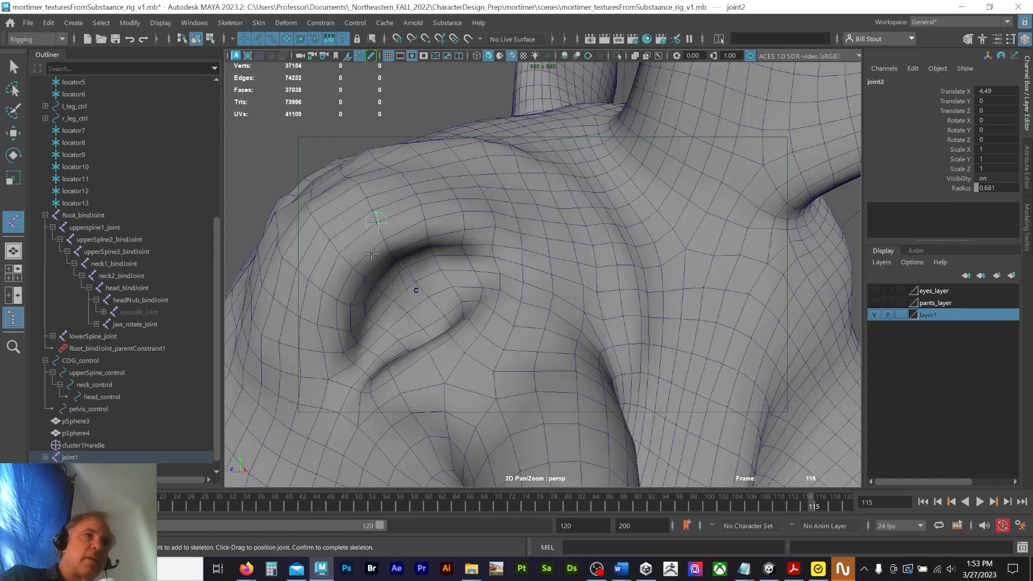
{"action": "key", "text": "q"}
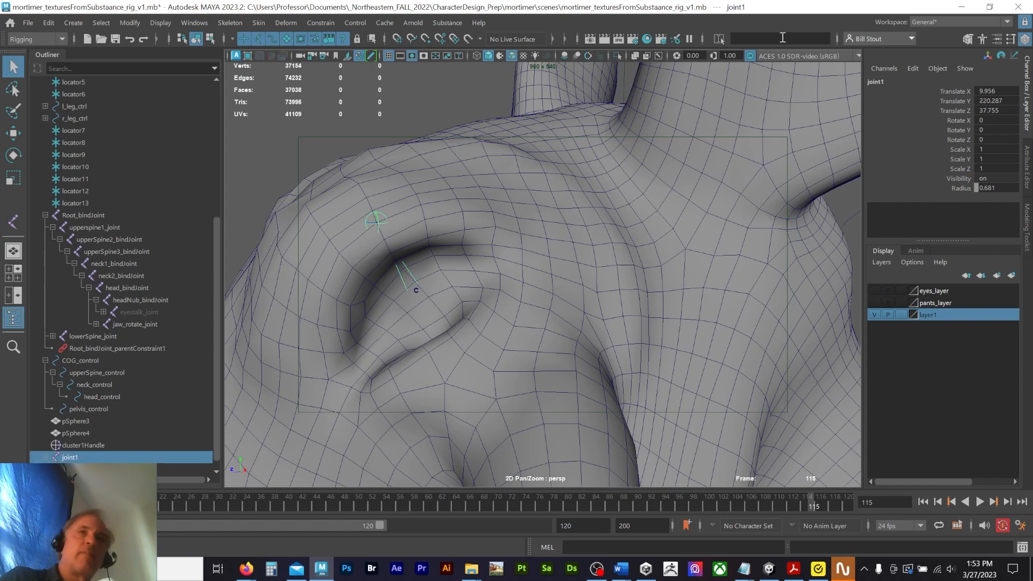
Step: Rename the new joint at the eye's center lUpperEyelid2_bindJoint
{"action": "left_click", "coordinate": [890, 82]}
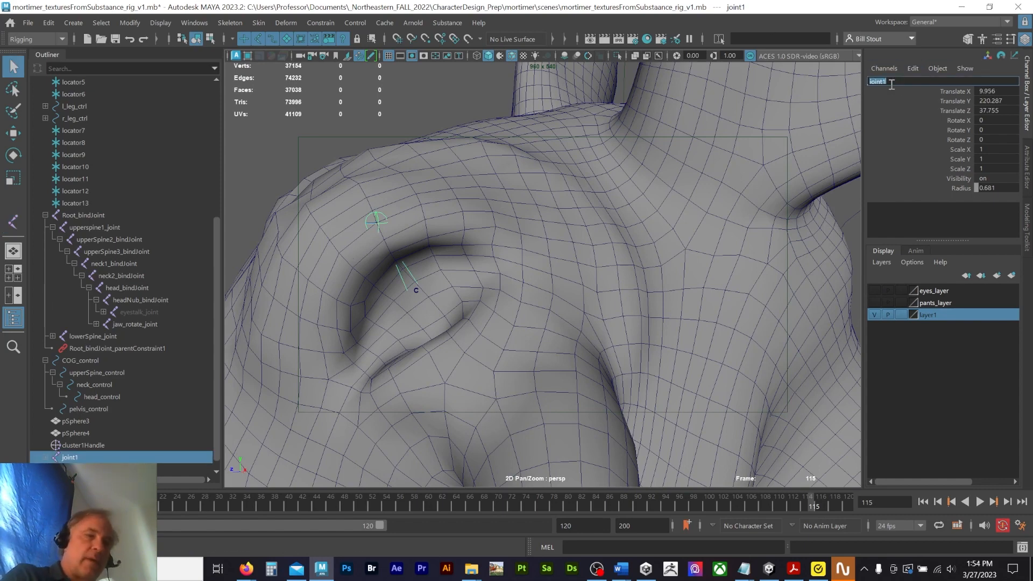
{"action": "type", "text": "l_upper"}
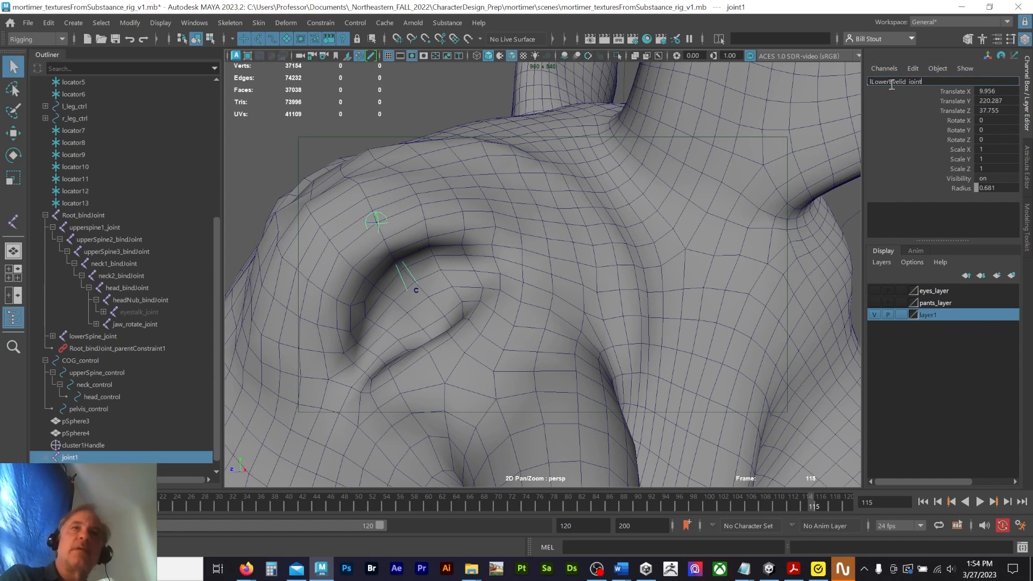
{"action": "type", "text": "Eyelid"}
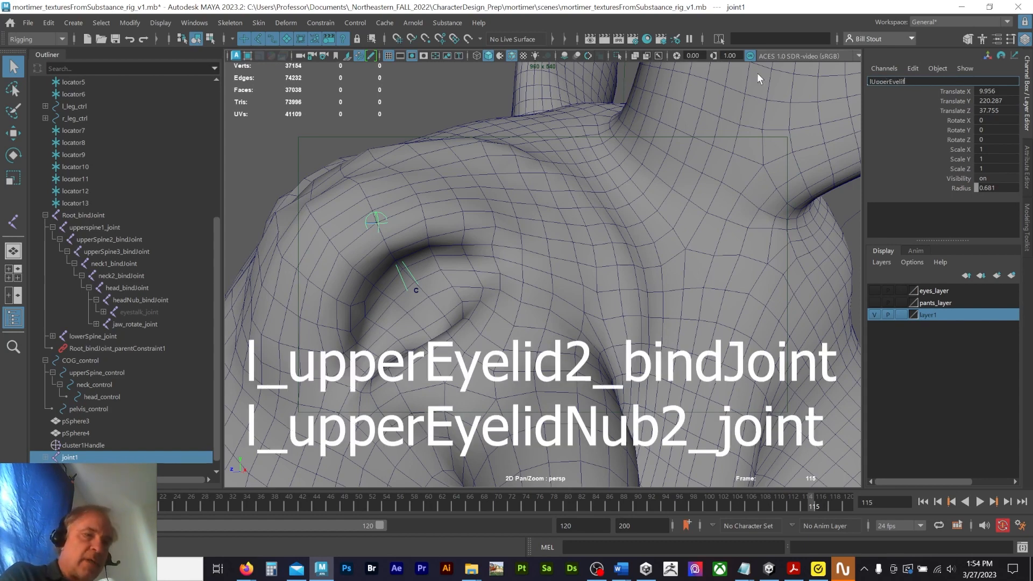
{"action": "type", "text": "2_"}
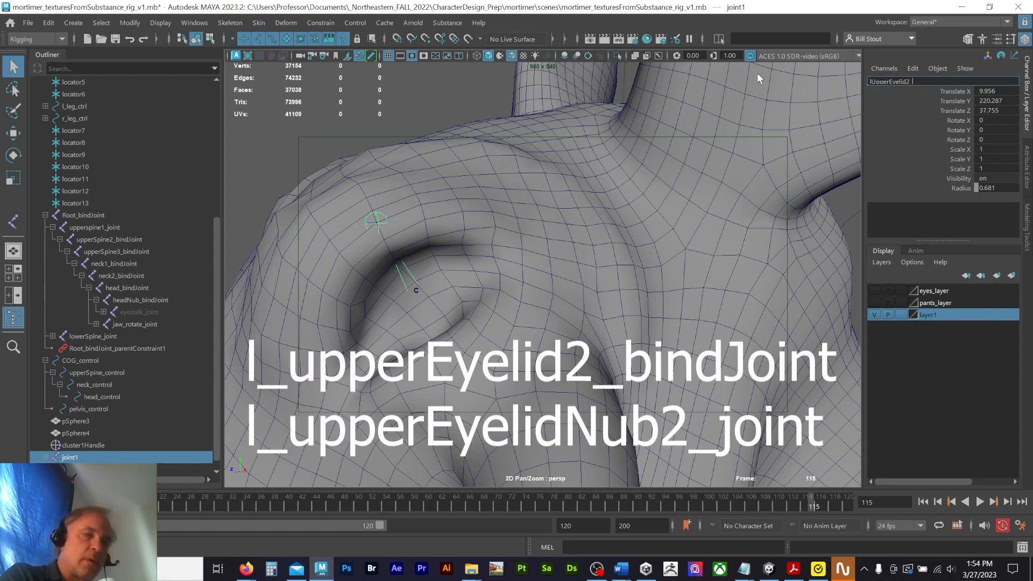
{"action": "type", "text": "bi"}
{"action": "type", "text": "ndJ"}
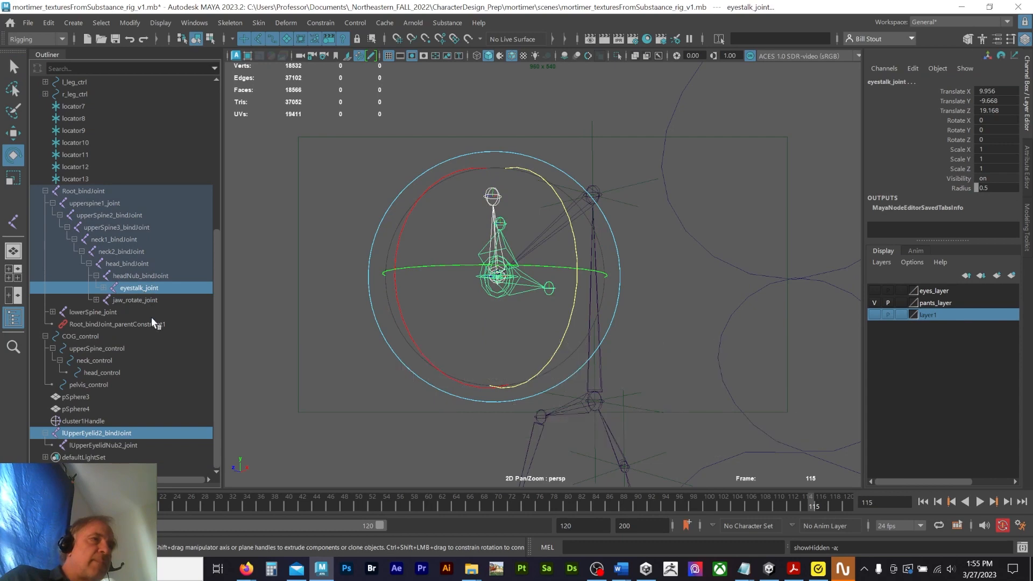
Step: Parent lUpperEyelid2_bindJoint to eyestalk_joint and inspect the area around the eye
{"action": "type", "text": "p"}
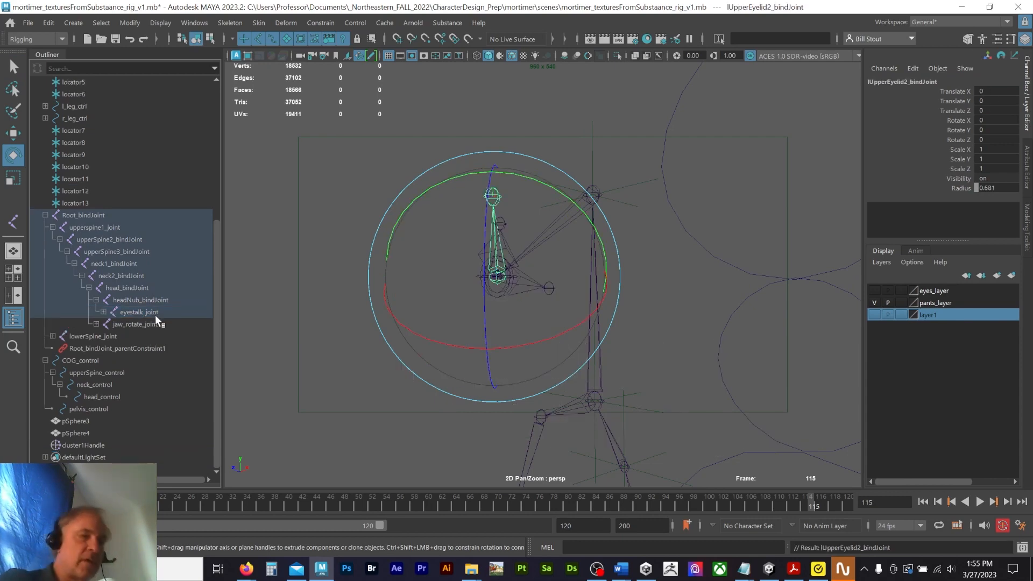
{"action": "left_click_drag", "start_coordinate": [559, 265], "coordinate": [603, 304], "text": "alt"}
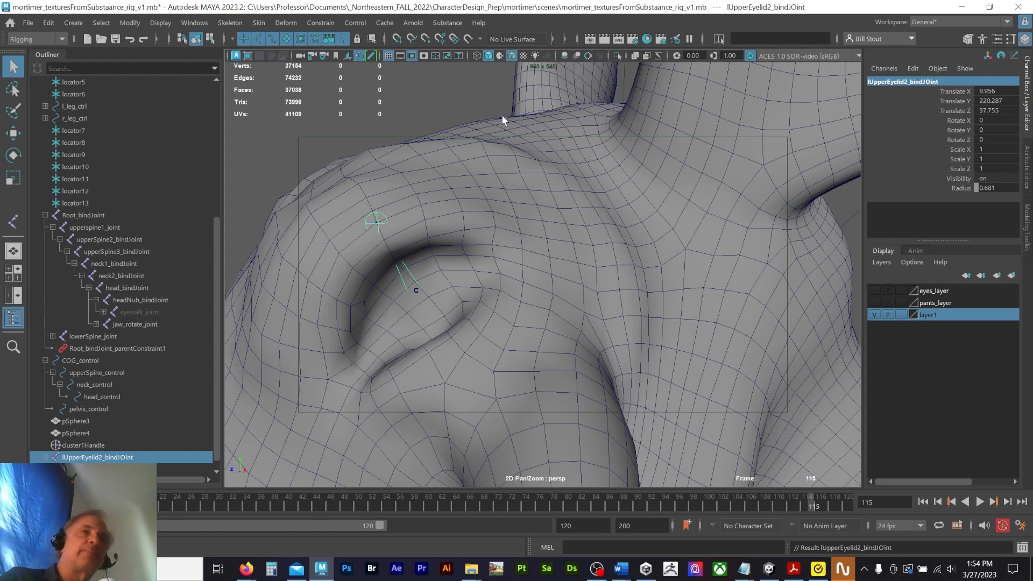
{"action": "left_click", "coordinate": [442, 102]}
{"action": "mouse_move", "coordinate": [442, 102]}
{"action": "left_mouse_down", "text": "alt"}
{"action": "mouse_move", "coordinate": [425, 97]}
{"action": "mouse_move", "coordinate": [453, 98]}
{"action": "left_mouse_up", "text": "alt"}
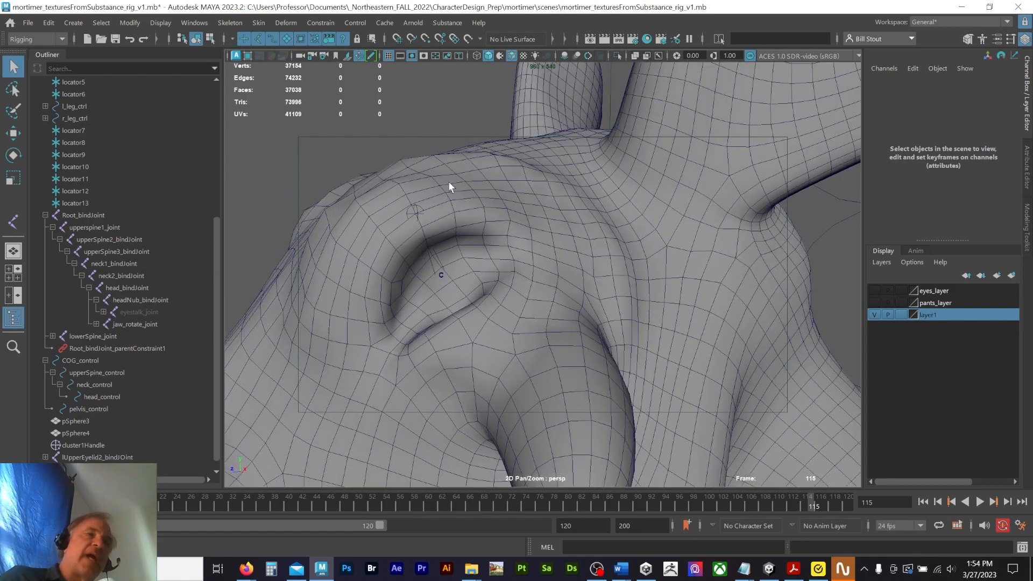
{"action": "left_click_drag", "start_coordinate": [439, 134], "coordinate": [554, 222], "text": "alt"}
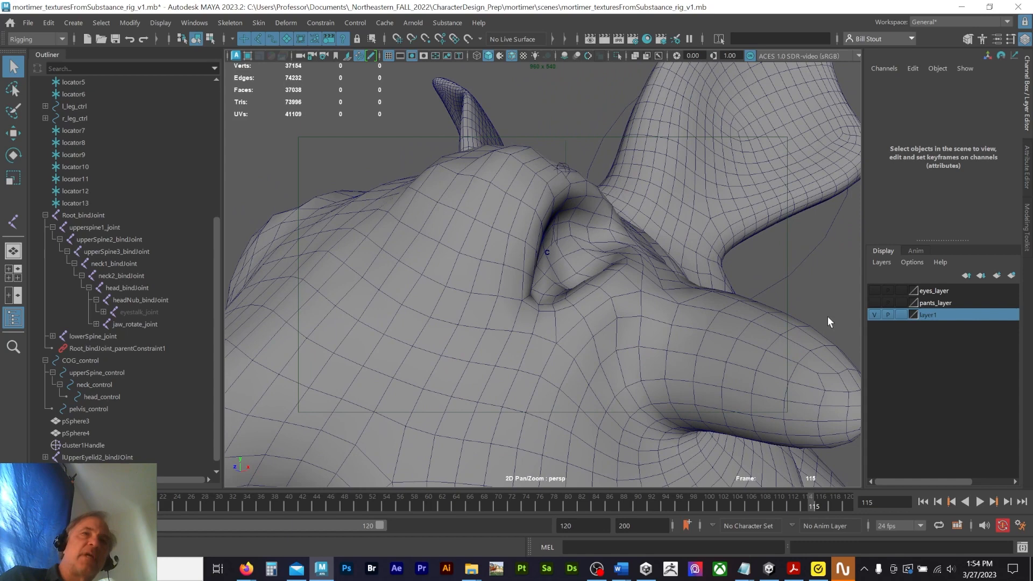
Step: Show pants_layer, hide layer1, and try rotating lUpperEyelid2_bindJoint
{"action": "left_click", "coordinate": [873, 302]}
{"action": "left_click", "coordinate": [874, 315]}
{"action": "left_click", "coordinate": [468, 296]}
{"action": "key", "text": "e"}
{"action": "left_click_drag", "start_coordinate": [429, 296], "coordinate": [347, 150]}
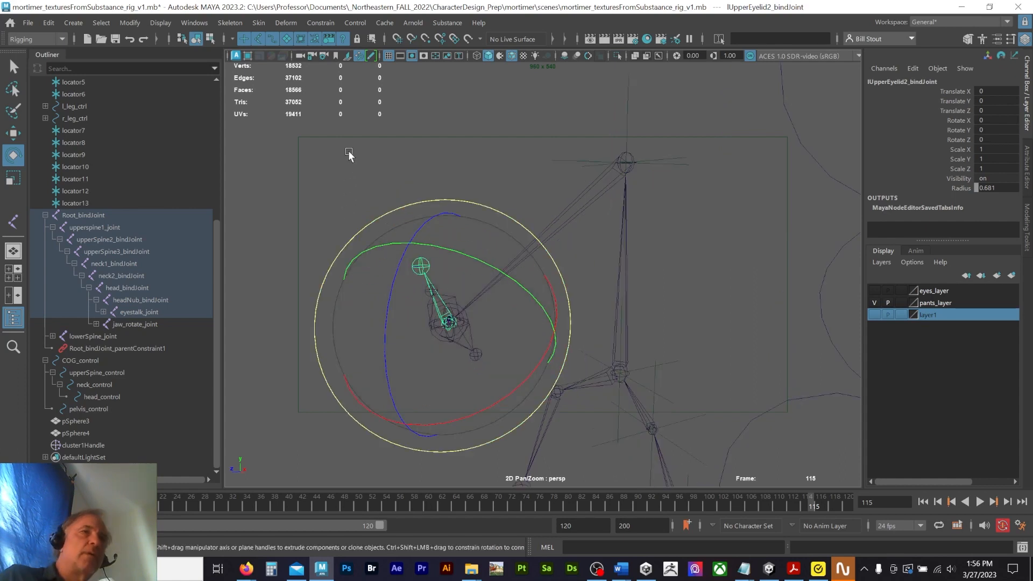
Step: Orient both upper eyelid bind joints with Orient Joint to World off, primary axis X and secondary axis Y, and test their rotation
{"action": "left_click", "coordinate": [347, 150]}
{"action": "left_click_drag", "start_coordinate": [409, 226], "coordinate": [366, 283], "text": "alt"}
{"action": "left_click", "coordinate": [363, 272]}
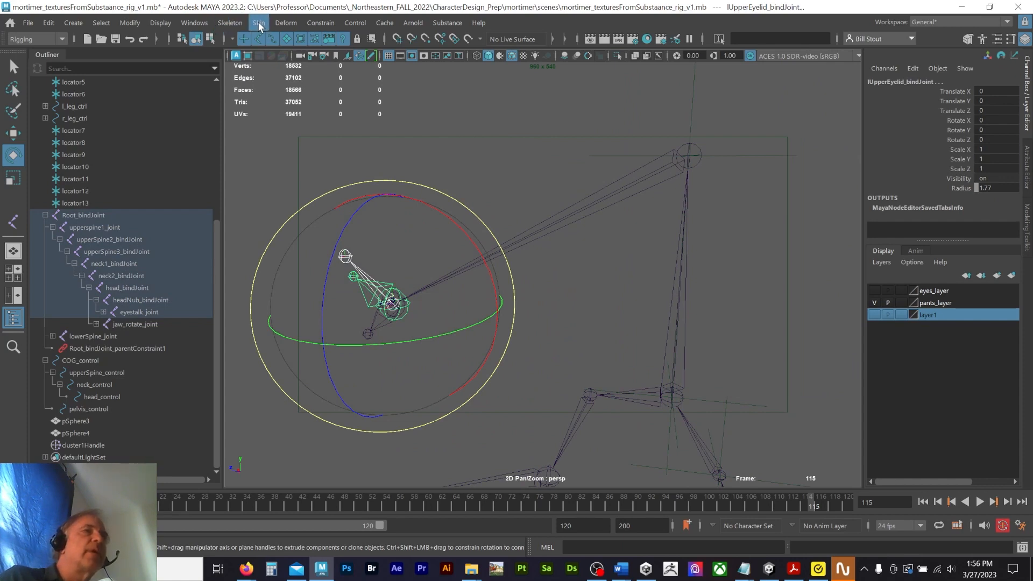
{"action": "left_click", "coordinate": [234, 23]}
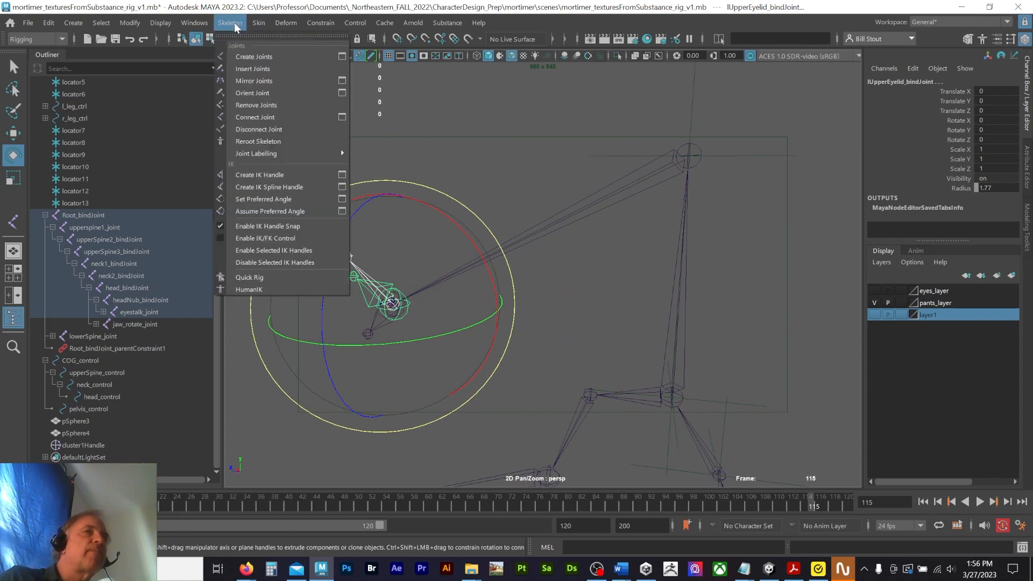
{"action": "left_click", "coordinate": [342, 93]}
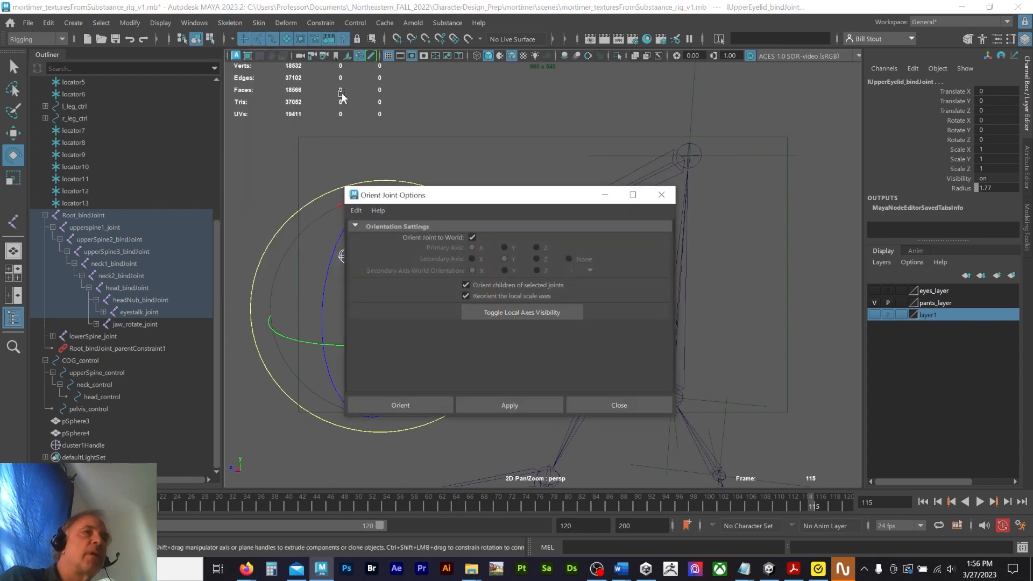
{"action": "left_click_drag", "start_coordinate": [502, 200], "coordinate": [682, 139]}
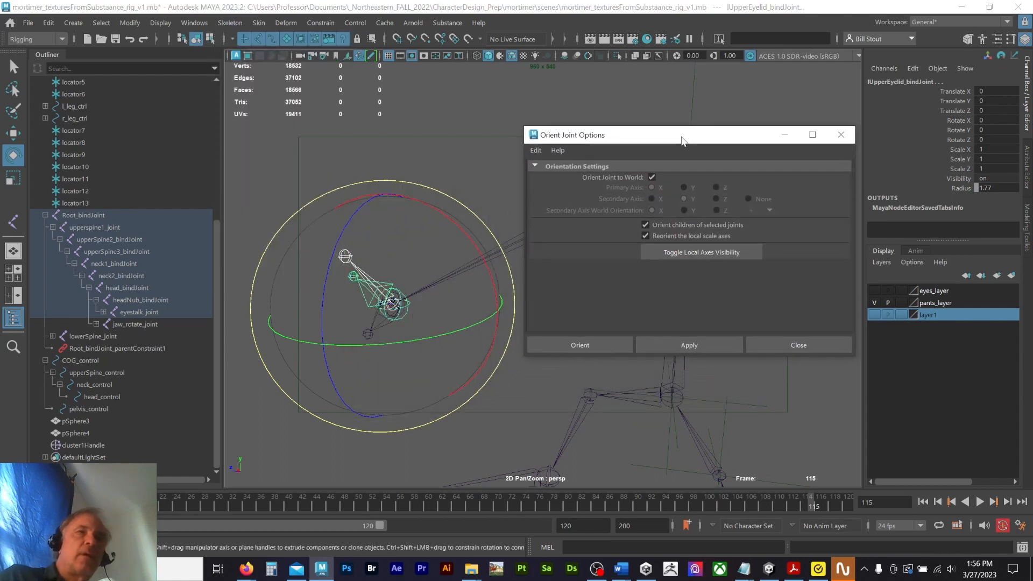
{"action": "left_click", "coordinate": [653, 176]}
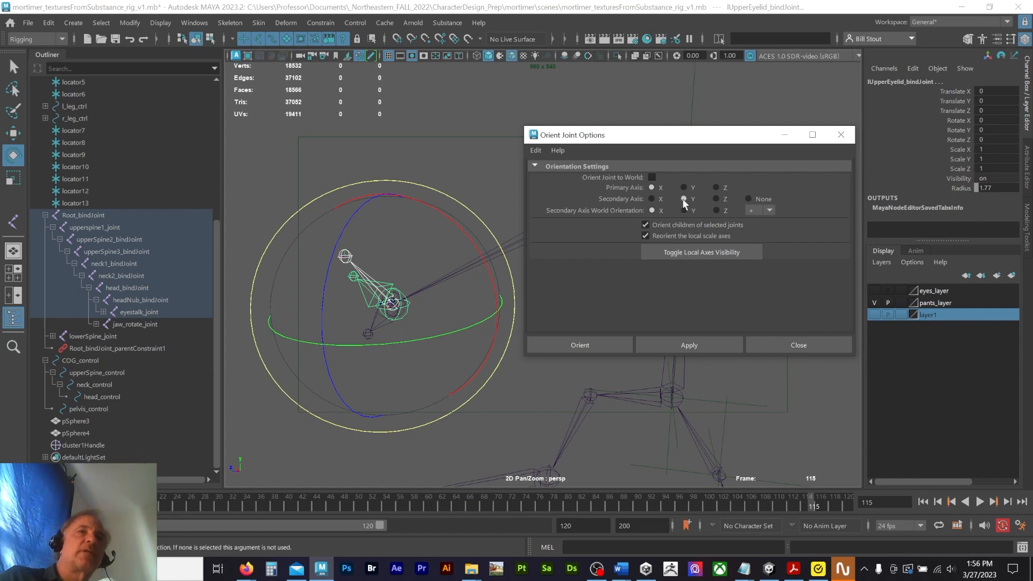
{"action": "left_click", "coordinate": [697, 343]}
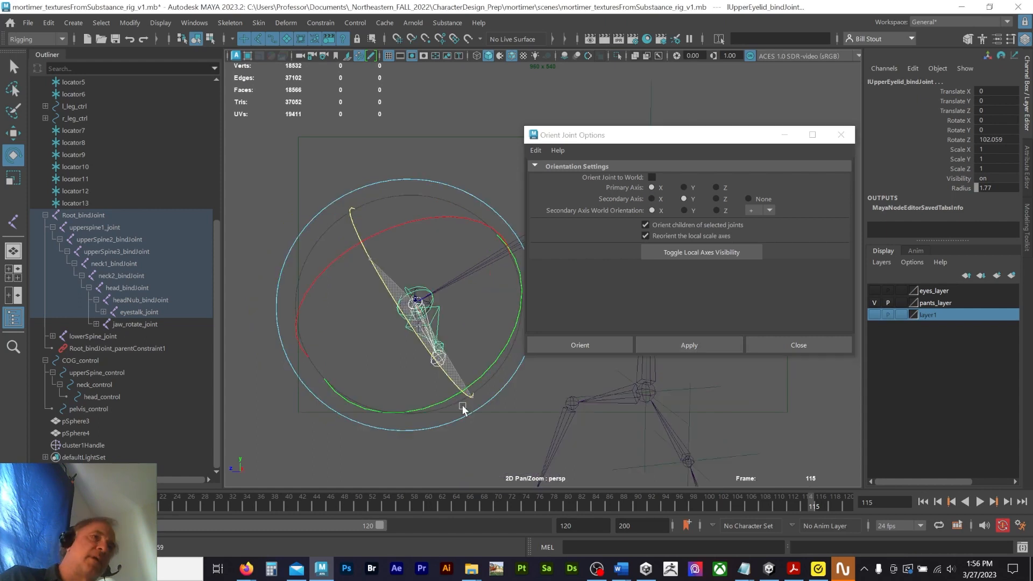
{"action": "left_click_drag", "start_coordinate": [463, 409], "coordinate": [409, 339]}
{"action": "left_click", "coordinate": [404, 112]}
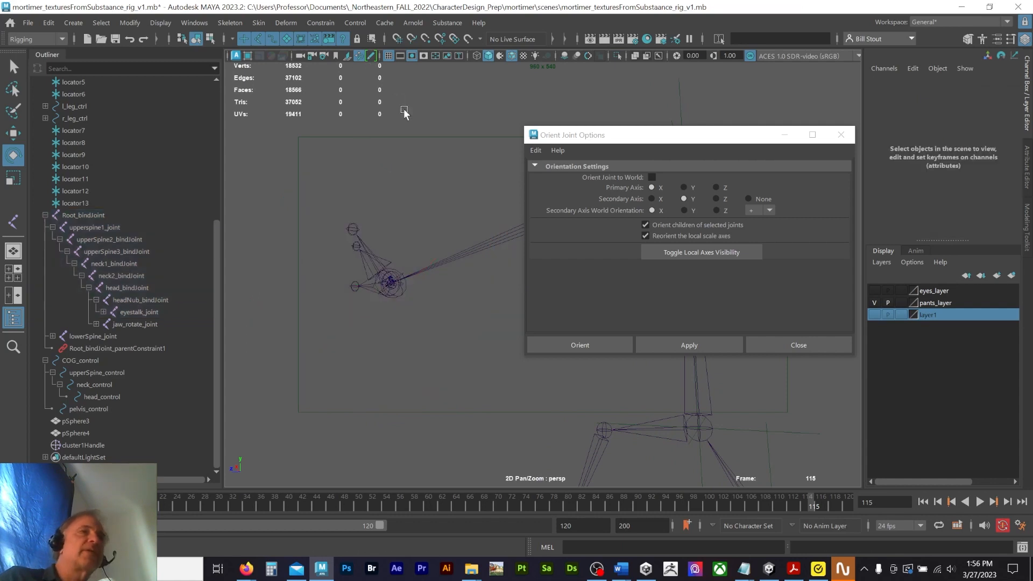
Step: Orient lLowerEyelid_bindJoint with the same axis settings, test its rotation, and undo the test rotation
{"action": "left_click", "coordinate": [365, 288]}
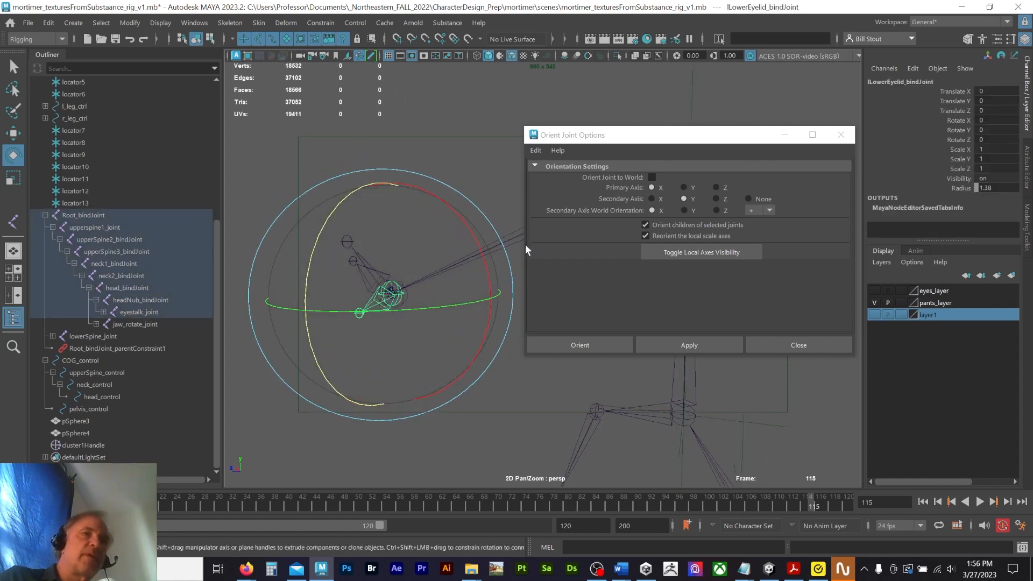
{"action": "left_click", "coordinate": [683, 346]}
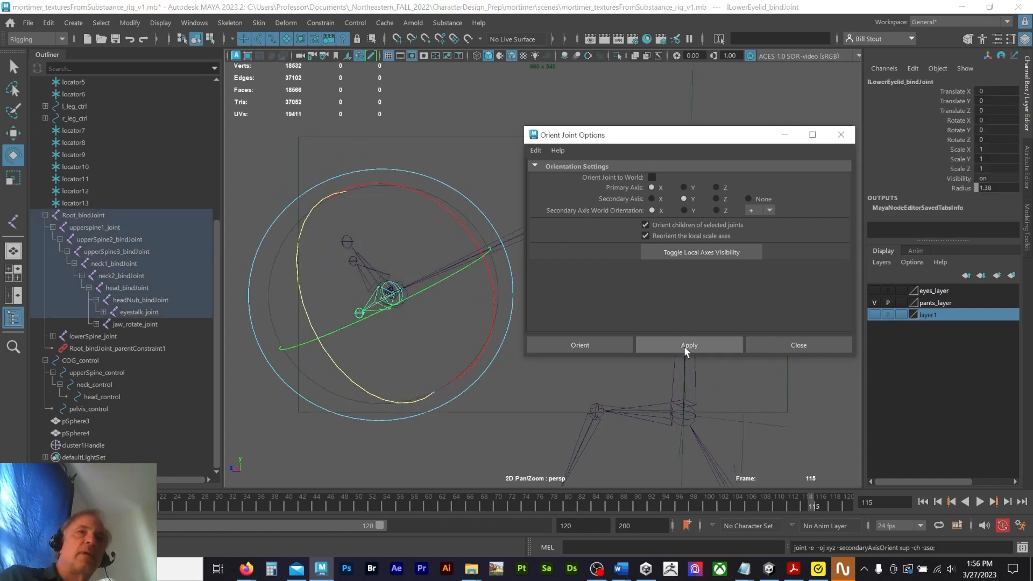
{"action": "left_click_drag", "start_coordinate": [379, 392], "coordinate": [347, 431]}
{"action": "key", "text": "ctrl+z"}
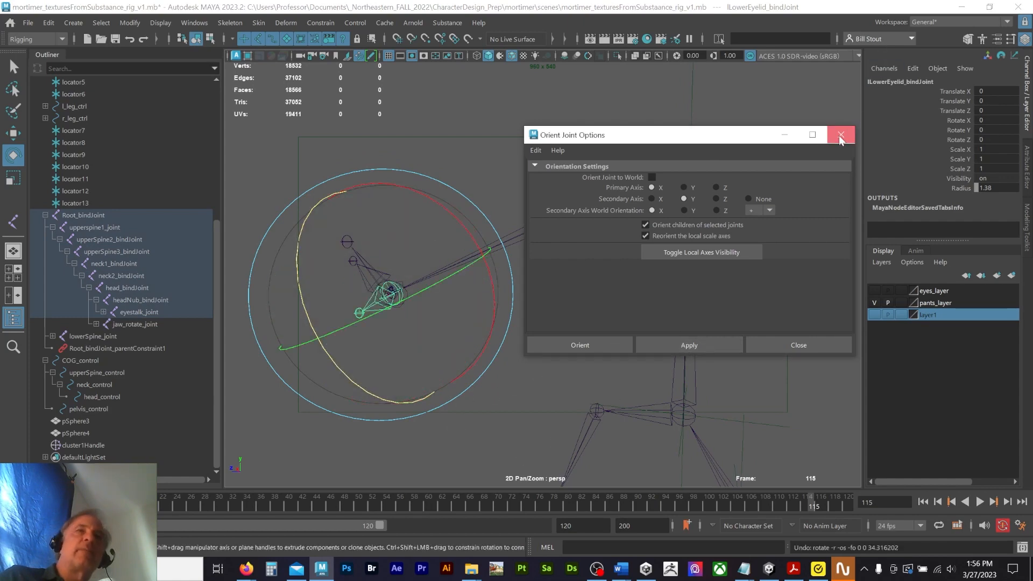
Step: Close the joint orientation options and select the upper and lower eyelid bind joints together with head_control
{"action": "left_click", "coordinate": [840, 135]}
{"action": "left_click_drag", "start_coordinate": [525, 156], "coordinate": [549, 147], "text": "alt"}
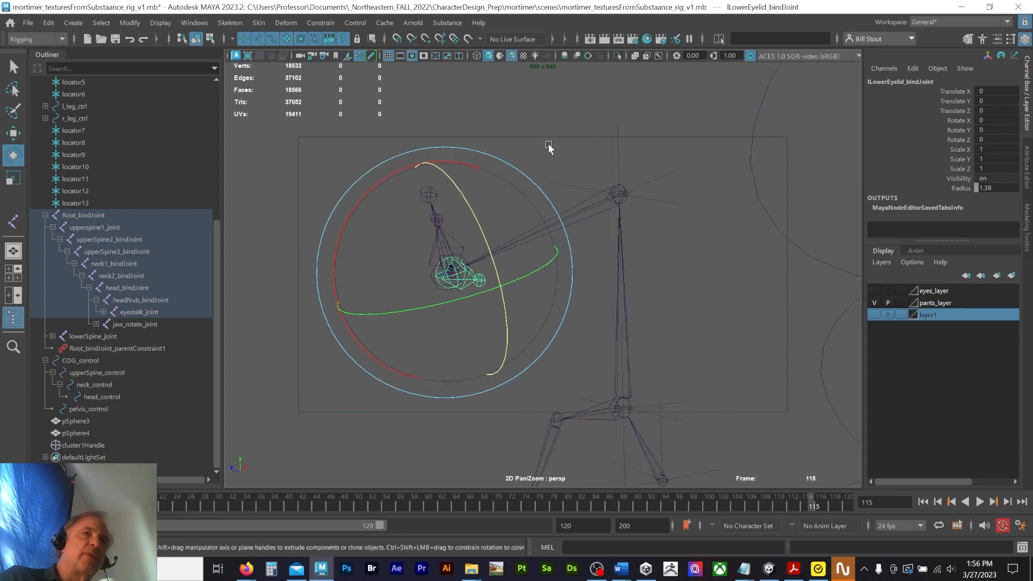
{"action": "left_click", "coordinate": [542, 122]}
{"action": "left_click_drag", "start_coordinate": [536, 110], "coordinate": [559, 195], "text": "alt"}
{"action": "key", "text": "ctrl+z"}
{"action": "left_click_drag", "start_coordinate": [744, 283], "coordinate": [653, 215], "text": "alt"}
{"action": "left_click", "coordinate": [669, 214]}
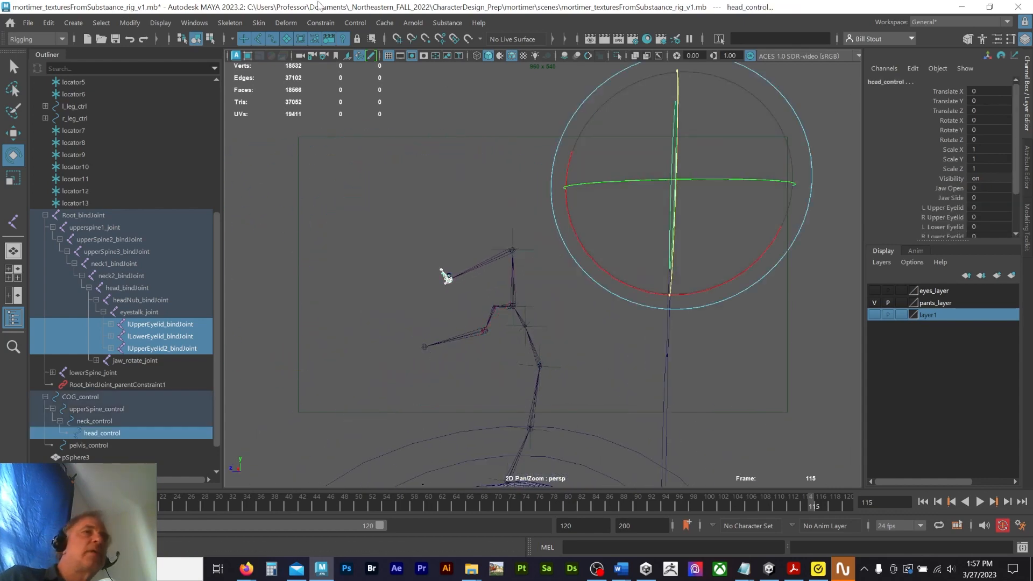
Step: Open the Node Editor and graph head_control with the three selected eyelid bind joints
{"action": "left_click", "coordinate": [195, 24]}
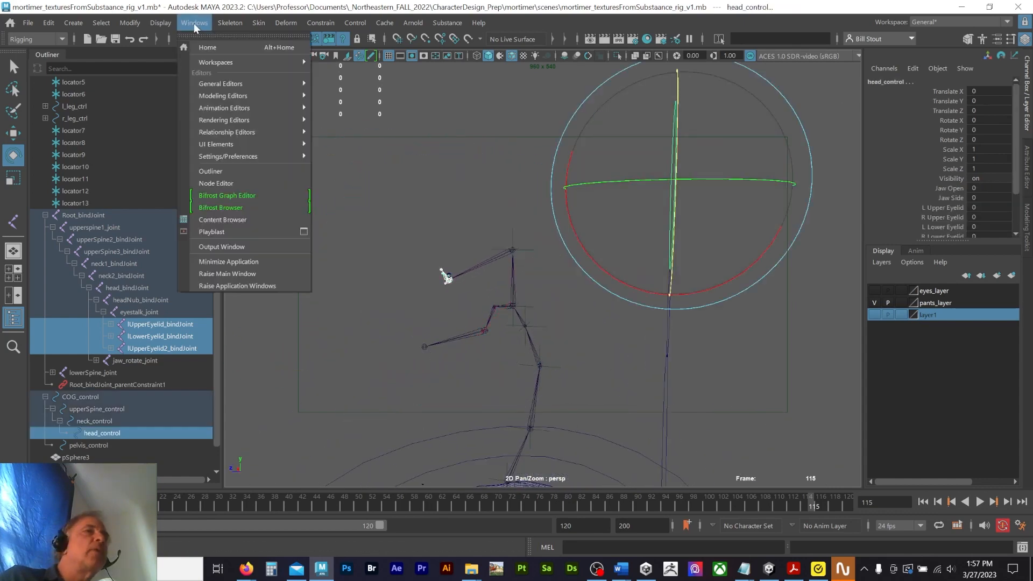
{"action": "left_click", "coordinate": [216, 183]}
{"action": "left_click", "coordinate": [338, 64]}
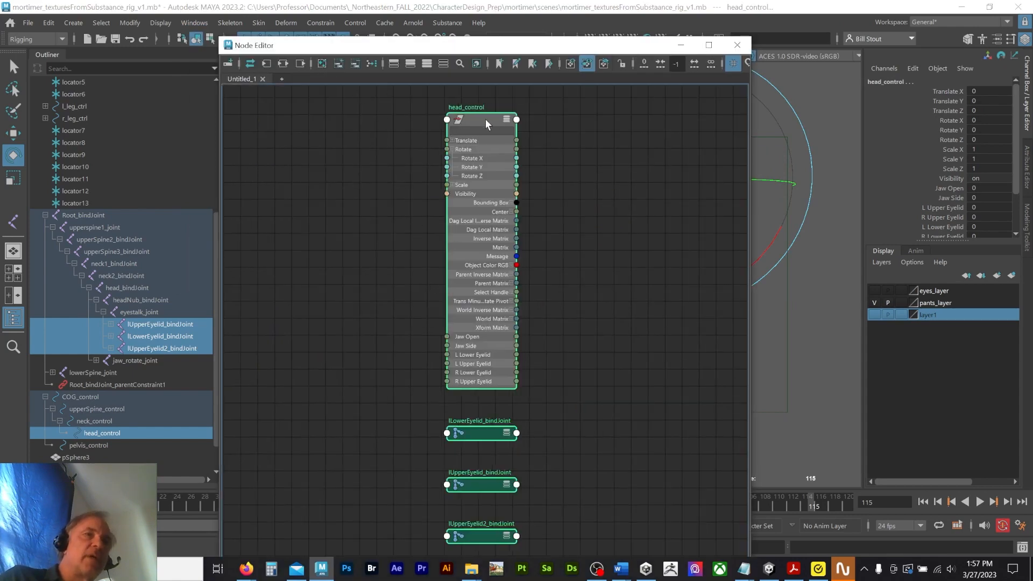
Step: Expand the head_control node's attributes and spread the three eyelid bind joint nodes out beside it
{"action": "left_click_drag", "start_coordinate": [485, 118], "coordinate": [383, 304]}
{"action": "left_click", "coordinate": [401, 174]}
{"action": "middle_click_drag", "start_coordinate": [502, 259], "coordinate": [502, 115], "text": "alt"}
{"action": "middle_click_drag", "start_coordinate": [576, 344], "coordinate": [583, 298], "text": "alt"}
{"action": "right_click_drag", "start_coordinate": [575, 323], "coordinate": [684, 323], "text": "alt"}
{"action": "middle_click_drag", "start_coordinate": [526, 341], "coordinate": [565, 332], "text": "alt"}
{"action": "left_click_drag", "start_coordinate": [451, 353], "coordinate": [689, 351]}
{"action": "left_click", "coordinate": [473, 224], "text": "shift"}
{"action": "left_click_drag", "start_coordinate": [474, 225], "coordinate": [724, 438]}
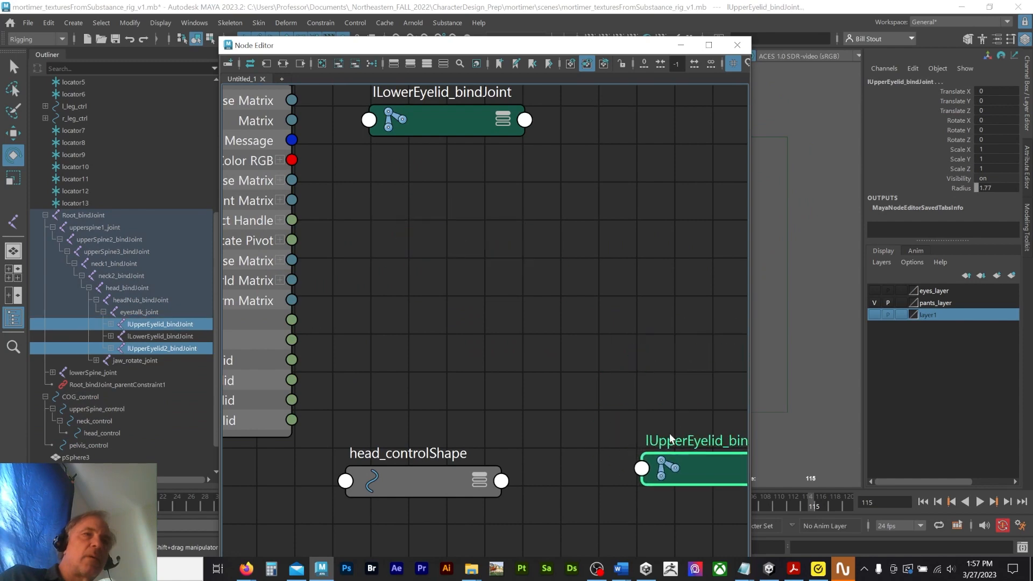
{"action": "middle_click_drag", "start_coordinate": [643, 344], "coordinate": [581, 249], "text": "alt"}
{"action": "right_click_drag", "start_coordinate": [581, 248], "coordinate": [456, 261], "text": "alt"}
{"action": "left_click_drag", "start_coordinate": [602, 284], "coordinate": [591, 213]}
{"action": "scroll", "coordinate": [556, 245], "scroll_direction": "up", "scroll_amount": 3}
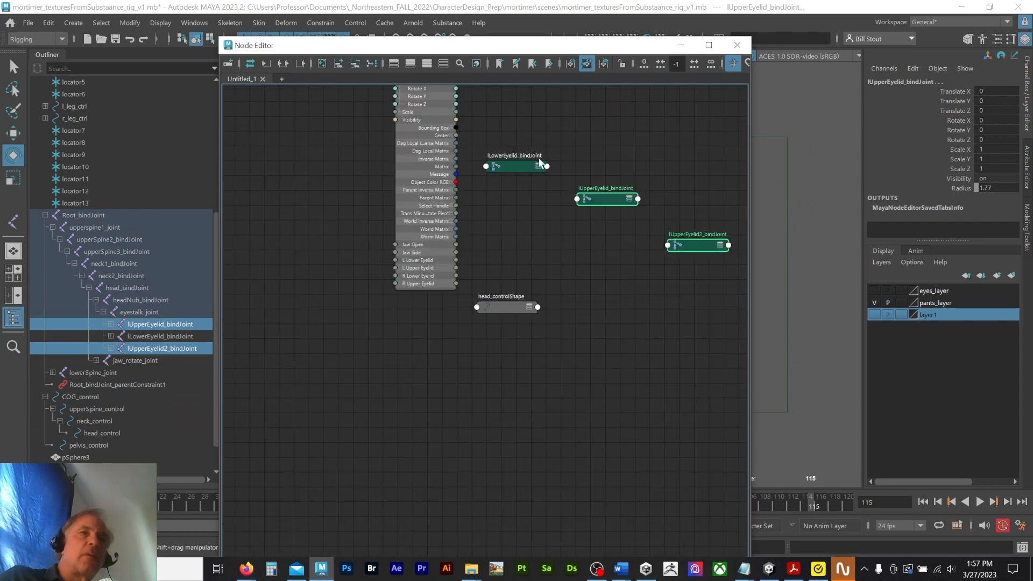
Step: Expand the lLowerEyelid, lUpperEyelid and lUpperEyelid2 bind joint nodes to show all their attributes
{"action": "left_click", "coordinate": [538, 166]}
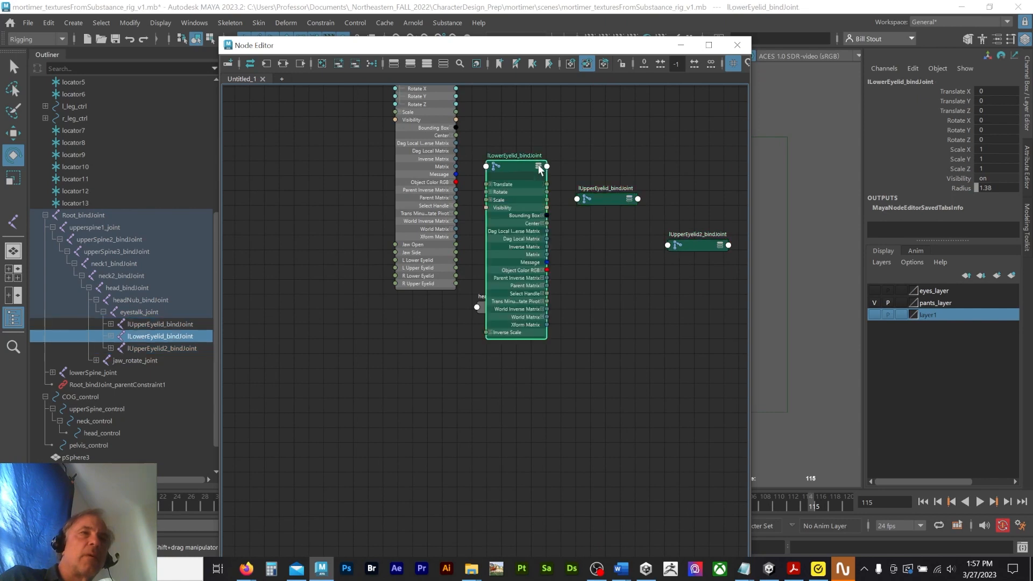
{"action": "left_click", "coordinate": [629, 200]}
{"action": "left_click", "coordinate": [720, 245]}
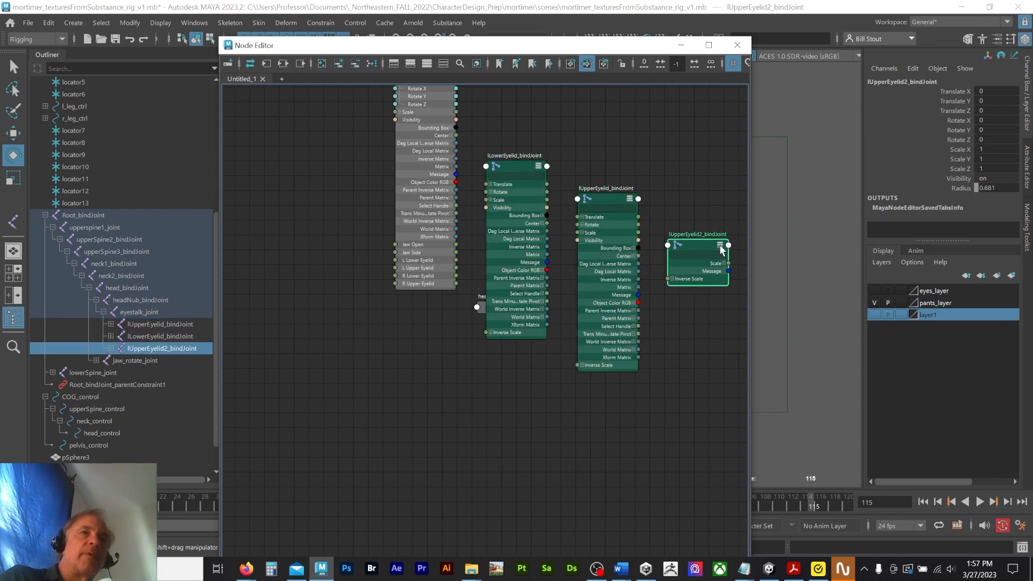
{"action": "left_click", "coordinate": [720, 246]}
{"action": "left_click", "coordinate": [719, 246]}
{"action": "left_click", "coordinate": [721, 245]}
{"action": "left_click", "coordinate": [720, 245]}
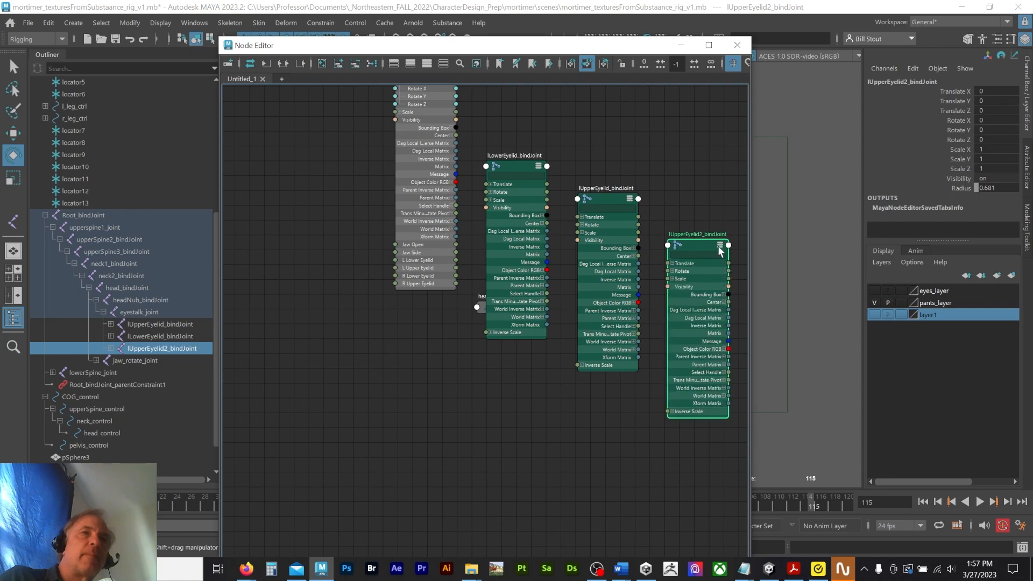
Step: Connect head_control's L Lower Eyelid attribute to Rotate Z of lLowerEyelid_bindJoint
{"action": "scroll", "coordinate": [517, 204], "scroll_direction": "up", "scroll_amount": 3}
{"action": "left_click_drag", "start_coordinate": [397, 316], "coordinate": [435, 208]}
{"action": "left_click", "coordinate": [462, 179]}
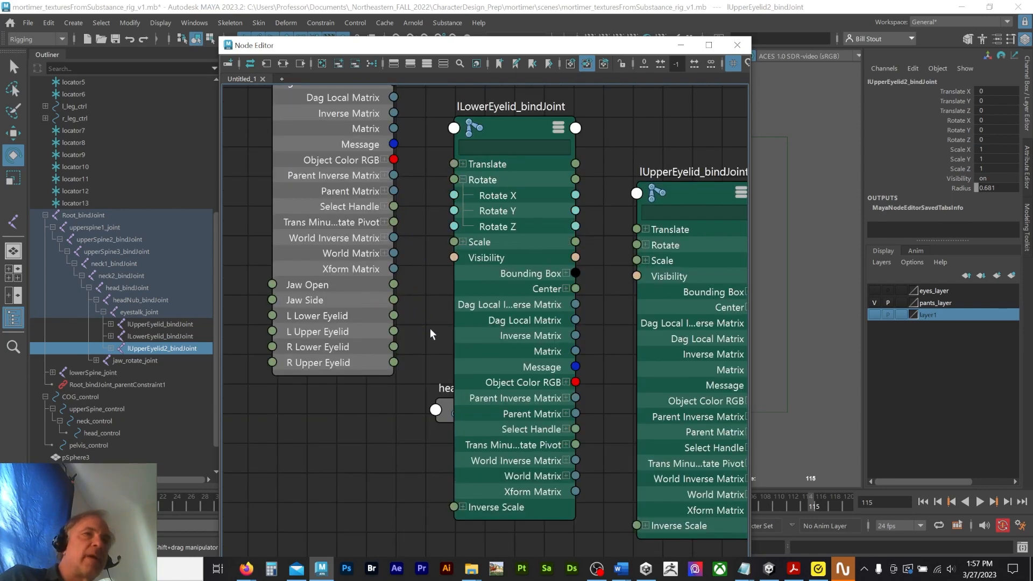
{"action": "left_click_drag", "start_coordinate": [394, 331], "coordinate": [457, 223]}
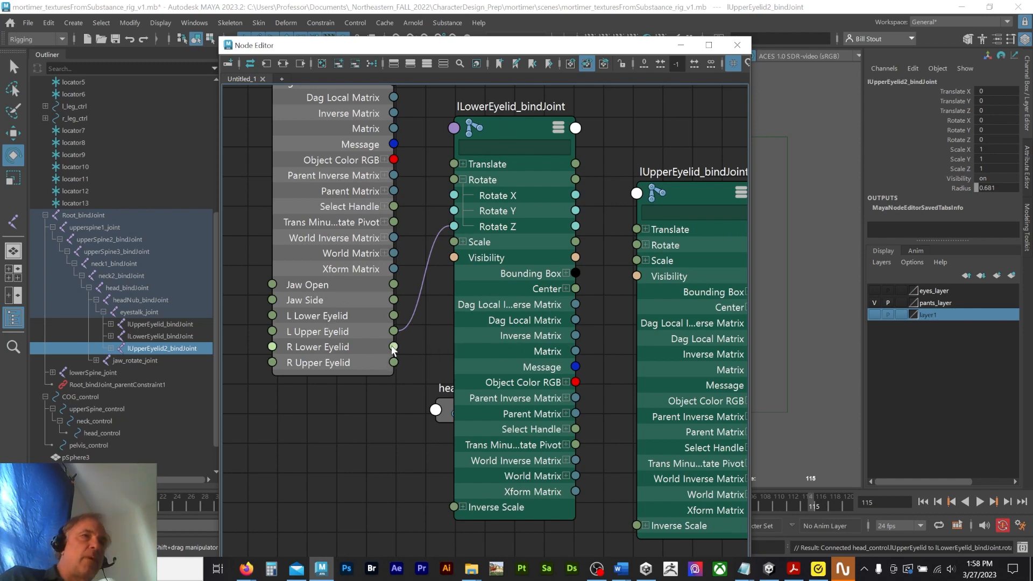
{"action": "left_click_drag", "start_coordinate": [393, 316], "coordinate": [457, 227]}
Step: Connect head_control's L Upper Eyelid attribute to Rotate Z of lUpperEyelid_bindJoint
{"action": "middle_click_drag", "start_coordinate": [699, 197], "coordinate": [633, 189]}
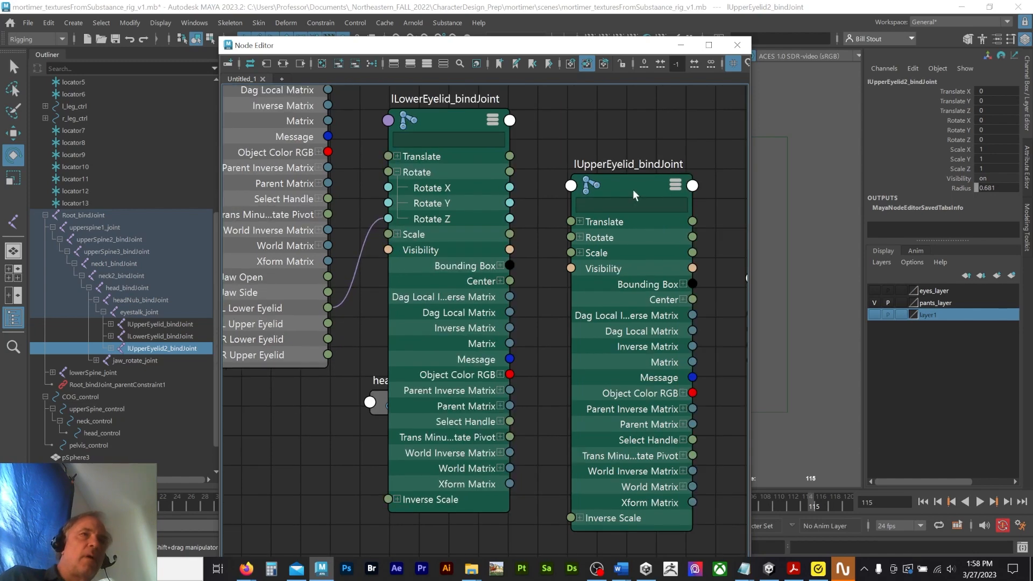
{"action": "left_click_drag", "start_coordinate": [328, 323], "coordinate": [573, 236]}
{"action": "left_click", "coordinate": [581, 237]}
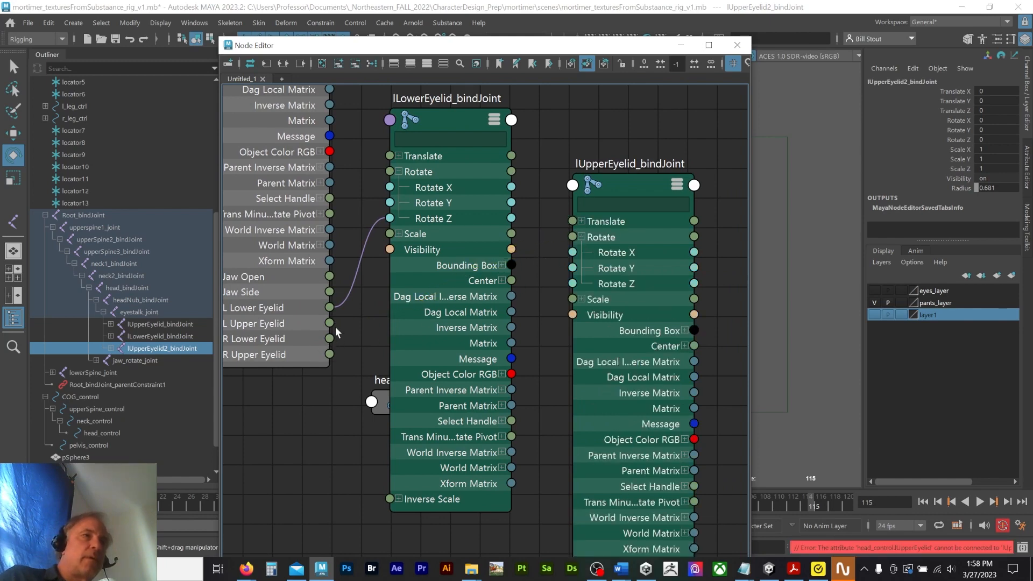
{"action": "left_click_drag", "start_coordinate": [330, 323], "coordinate": [586, 282]}
Step: Move the lUpperEyelid2_bindJoint node aside and add a multiplyDivide node above the two upper eyelid nodes
{"action": "scroll", "coordinate": [621, 333], "scroll_direction": "down", "scroll_amount": 5}
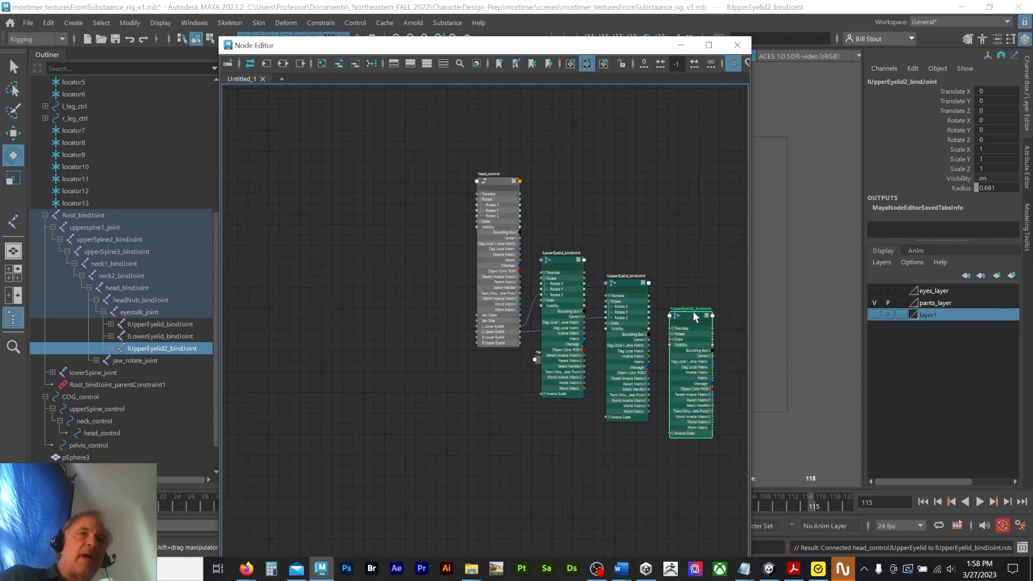
{"action": "middle_click_drag", "start_coordinate": [657, 293], "coordinate": [496, 267]}
{"action": "scroll", "coordinate": [496, 267], "scroll_direction": "up", "scroll_amount": 5}
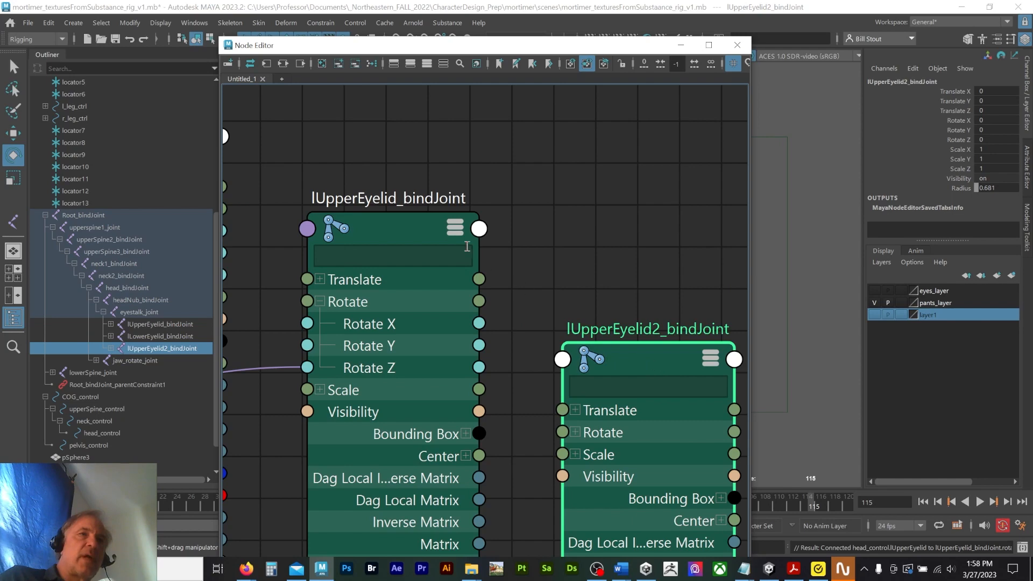
{"action": "scroll", "coordinate": [619, 281], "scroll_direction": "down", "scroll_amount": 5}
{"action": "scroll", "coordinate": [615, 283], "scroll_direction": "up", "scroll_amount": 4}
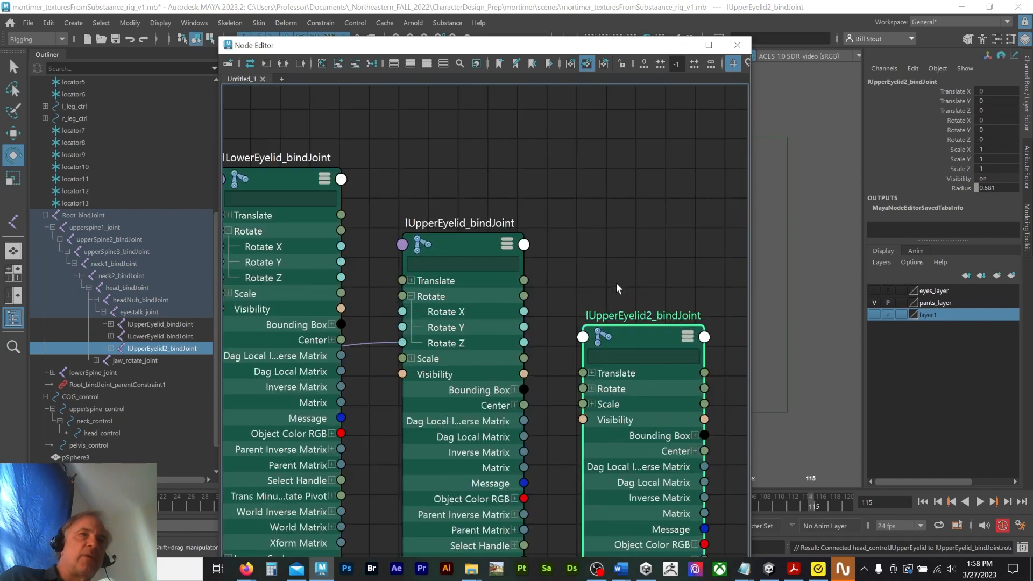
{"action": "left_click_drag", "start_coordinate": [629, 332], "coordinate": [692, 331]}
{"action": "scroll", "coordinate": [563, 306], "scroll_direction": "down", "scroll_amount": 4}
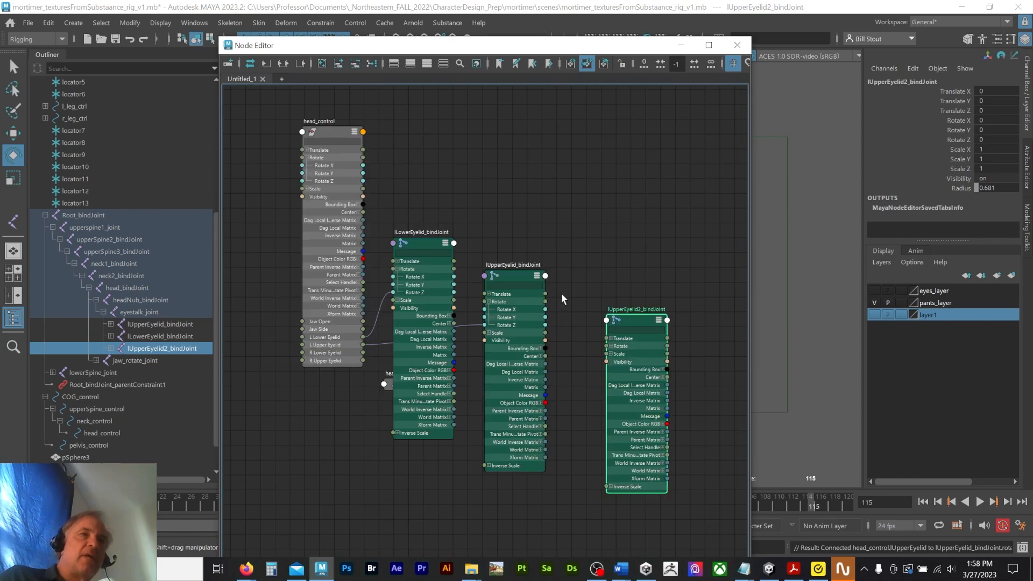
{"action": "key", "text": "space"}
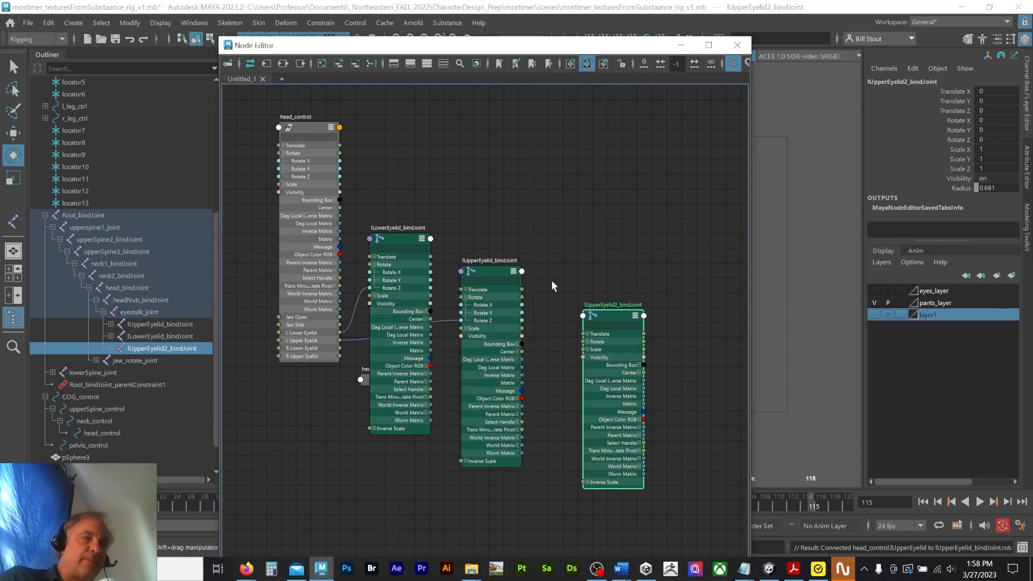
{"action": "key", "text": "Tab"}
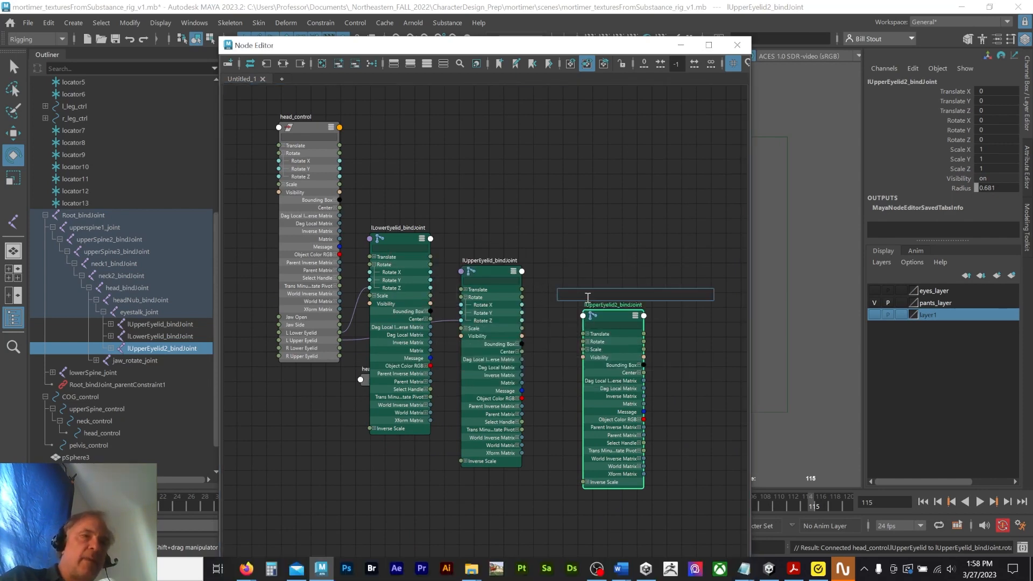
{"action": "type", "text": "mult"}
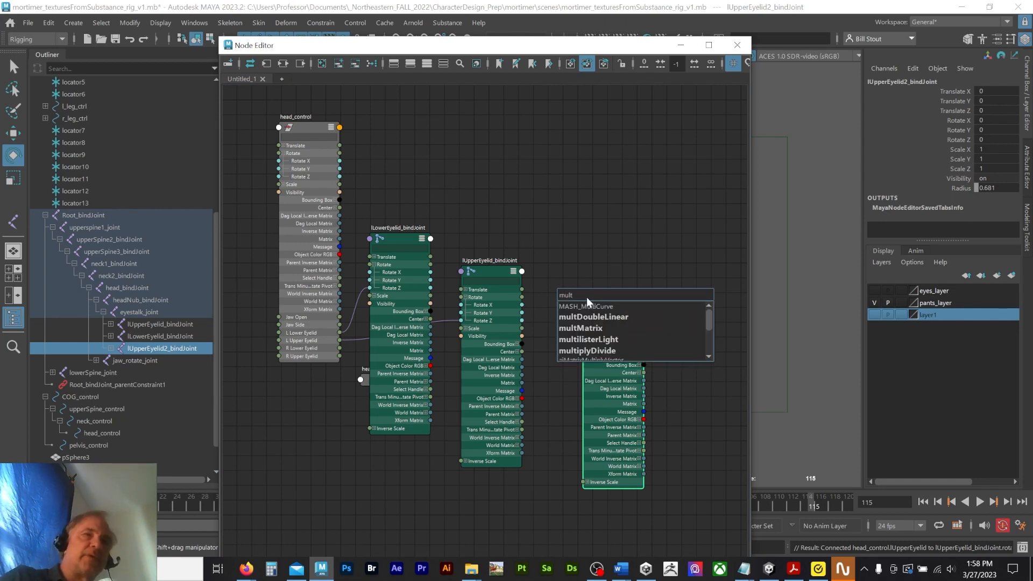
{"action": "left_click", "coordinate": [611, 351]}
{"action": "left_click_drag", "start_coordinate": [592, 295], "coordinate": [590, 246]}
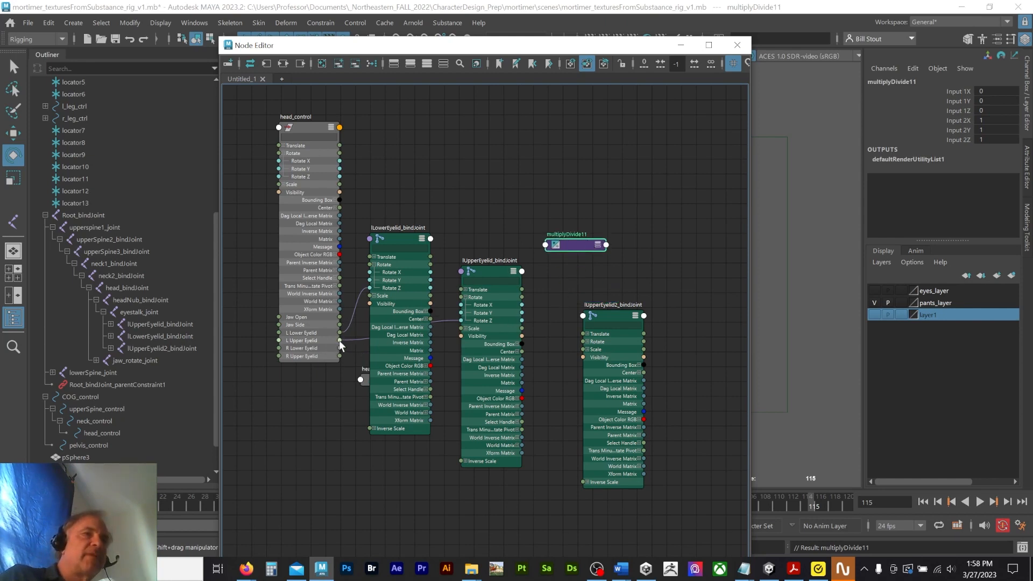
Step: Connect head_control's L Upper Eyelid attribute to Input 1X of the new multiplyDivide node
{"action": "left_click_drag", "start_coordinate": [339, 341], "coordinate": [545, 246]}
{"action": "mouse_move", "coordinate": [602, 251]}
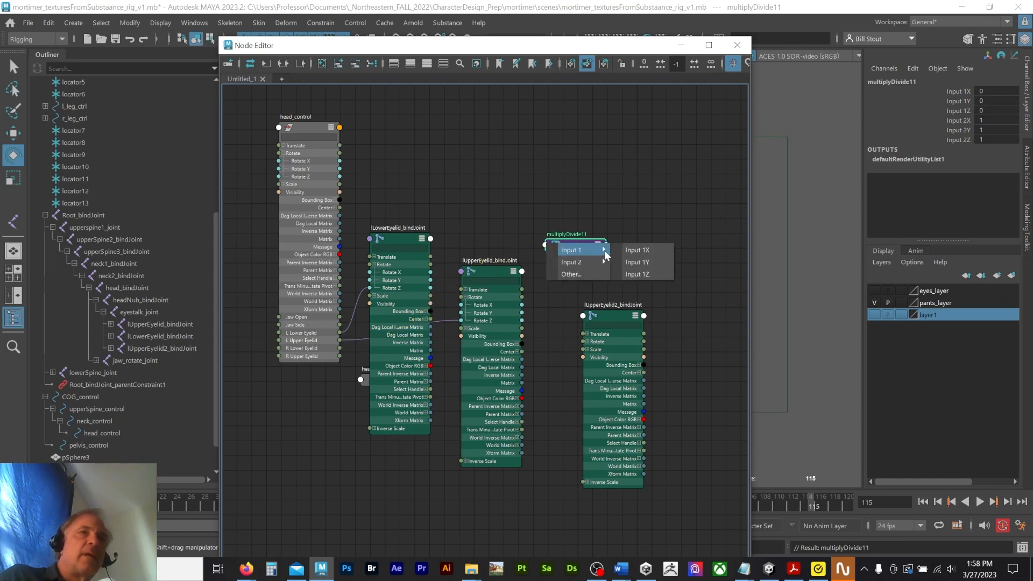
{"action": "left_click", "coordinate": [636, 251]}
{"action": "left_click_drag", "start_coordinate": [578, 246], "coordinate": [605, 245]}
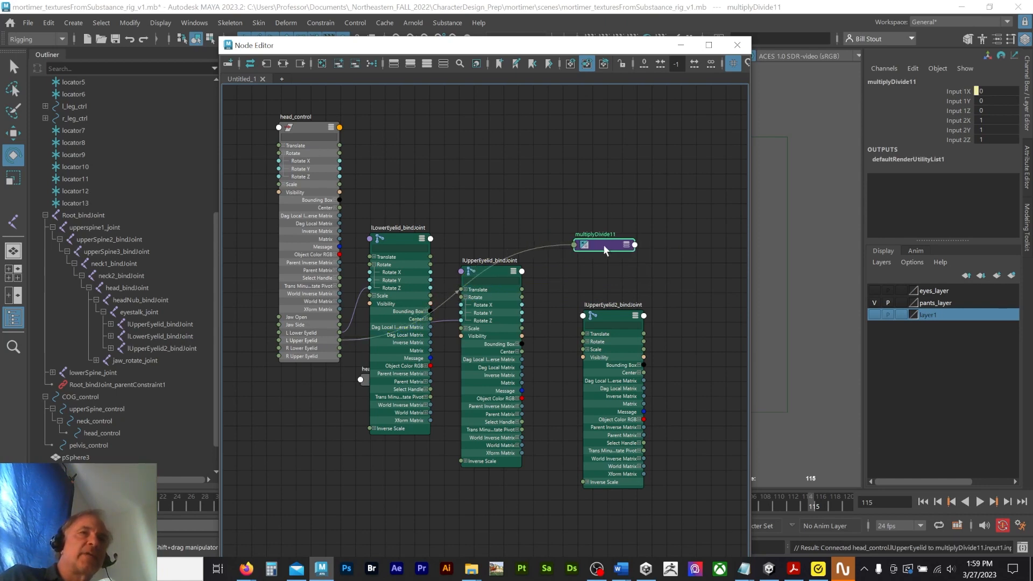
Step: Set the first Input 2 value of the multiplyDivide node to 0.5
{"action": "double_click", "coordinate": [605, 245]}
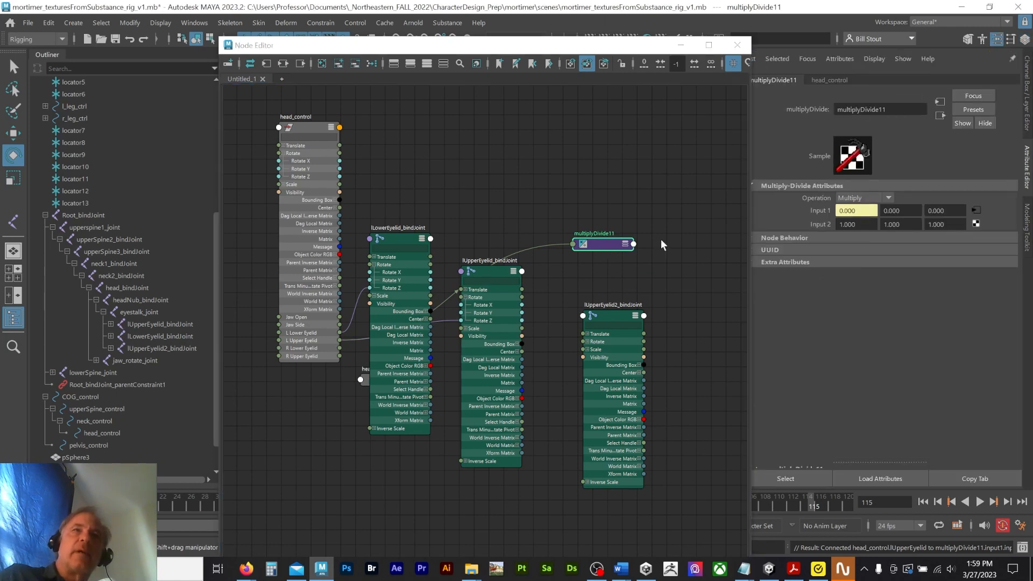
{"action": "left_click", "coordinate": [855, 224]}
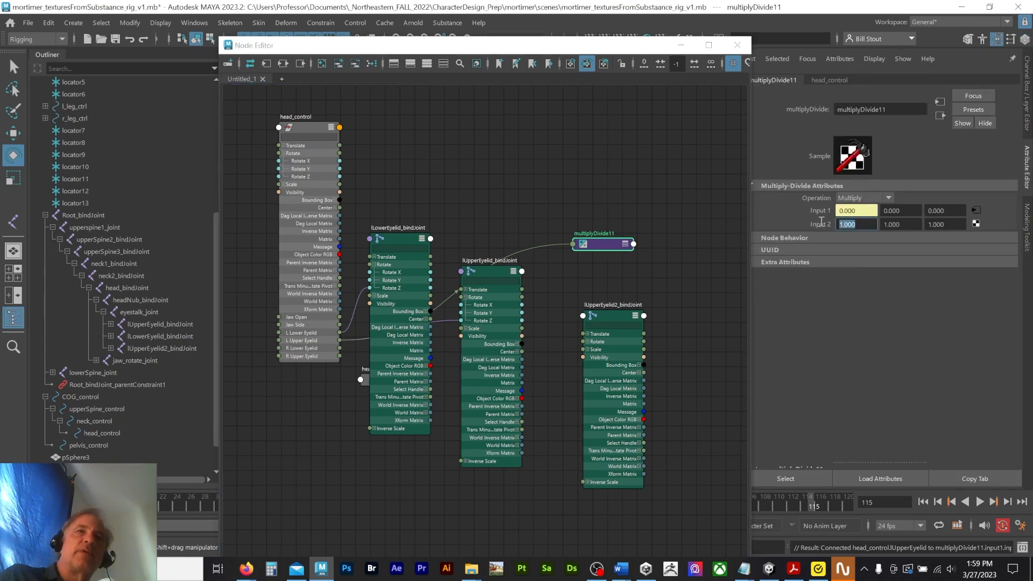
{"action": "type", "text": "."}
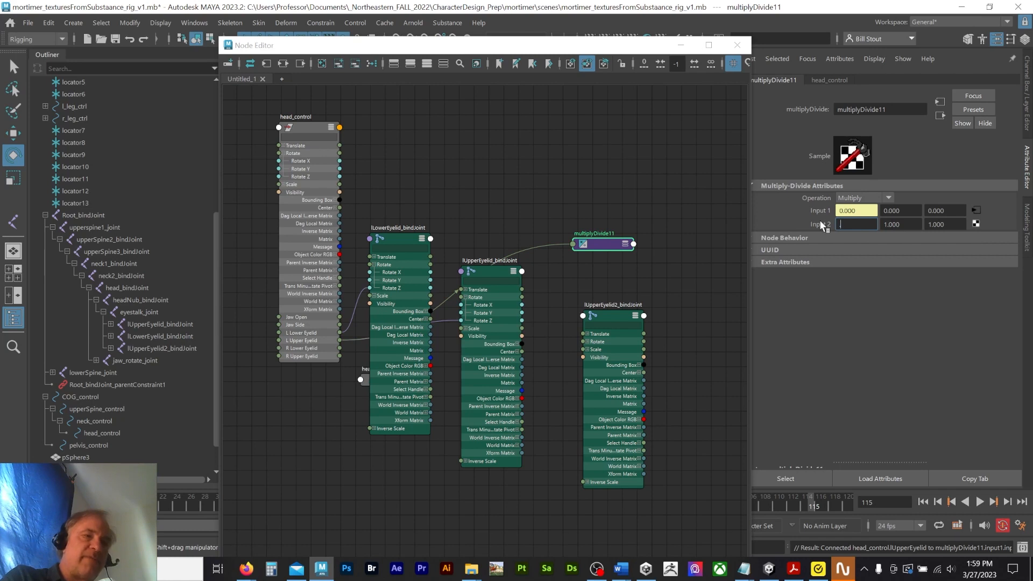
{"action": "type", "text": "5"}
{"action": "key", "text": "Return"}
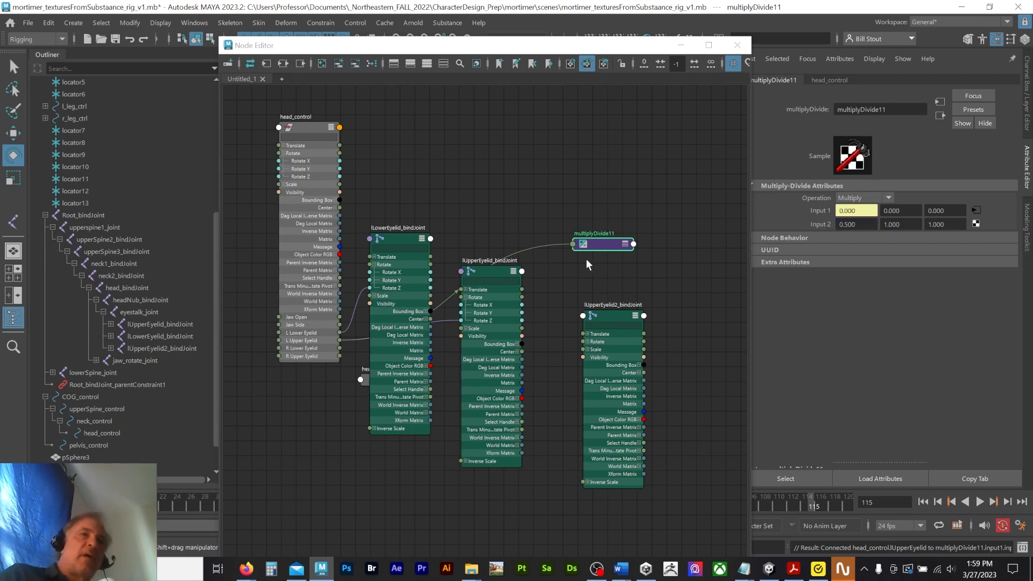
Step: Place the multiplyDivide node between the two upper eyelid nodes and connect its Output X to Rotate Z of lUpperEyelid2_bindJoint
{"action": "left_click_drag", "start_coordinate": [596, 244], "coordinate": [575, 235]}
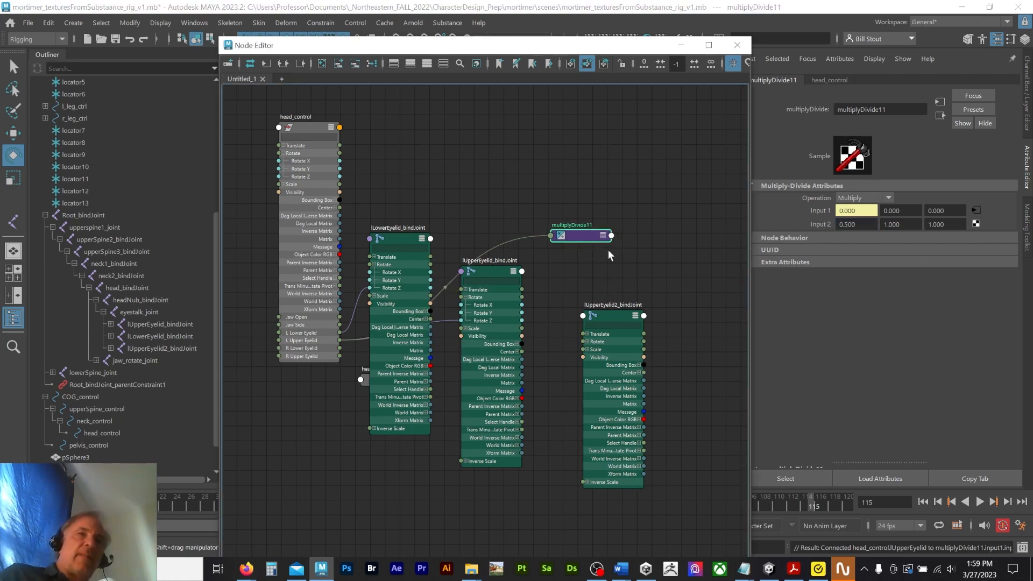
{"action": "left_click", "coordinate": [586, 341]}
{"action": "left_click_drag", "start_coordinate": [604, 316], "coordinate": [677, 291]}
{"action": "left_click", "coordinate": [603, 235]}
{"action": "left_click_drag", "start_coordinate": [593, 236], "coordinate": [588, 276]}
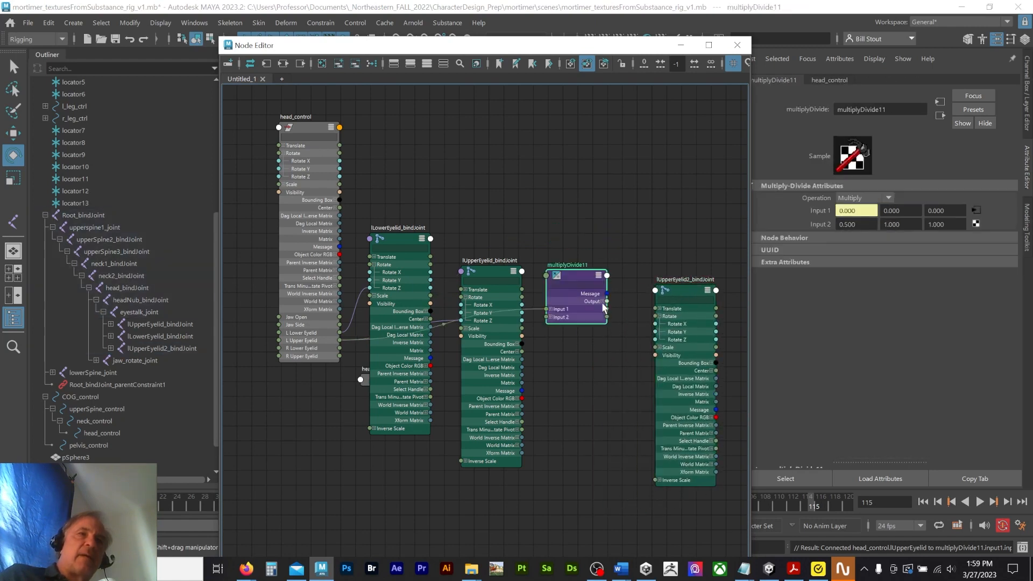
{"action": "left_click", "coordinate": [603, 302]}
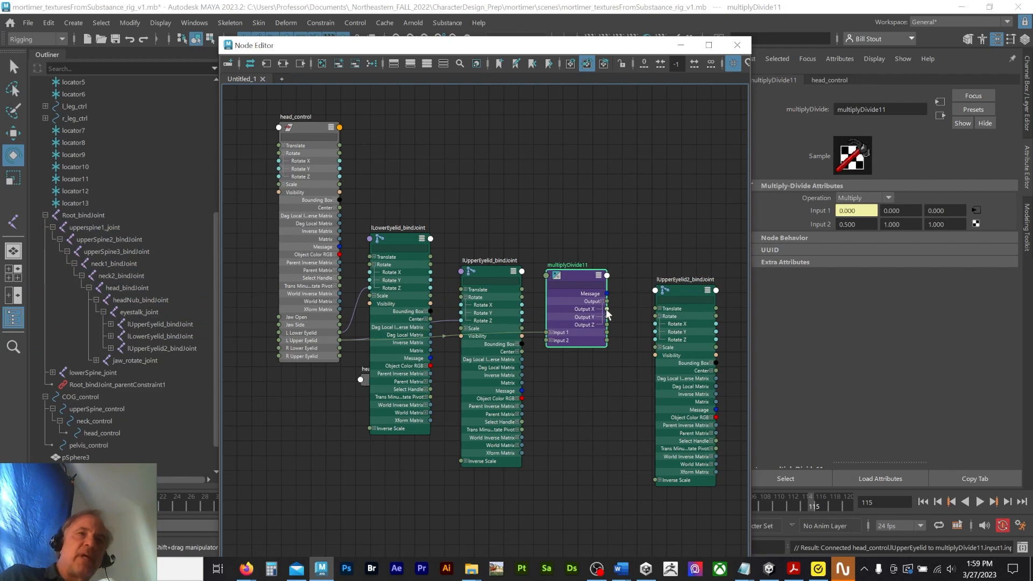
{"action": "left_click_drag", "start_coordinate": [607, 310], "coordinate": [655, 339]}
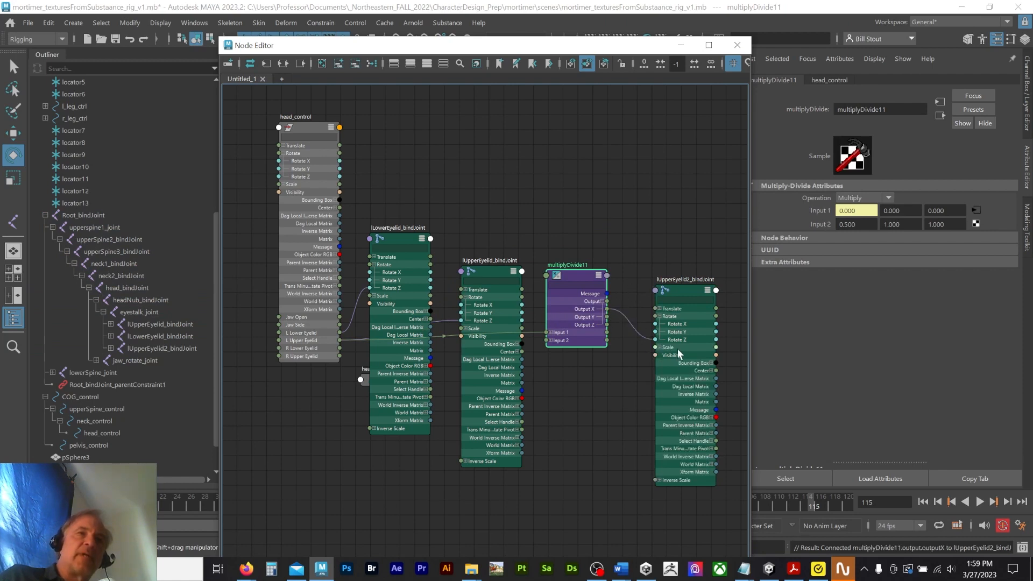
Step: Move the Node Editor aside and test head_control's L Upper Eyelid and L Lower Eyelid attributes, undoing each test change
{"action": "left_click_drag", "start_coordinate": [591, 45], "coordinate": [359, 329]}
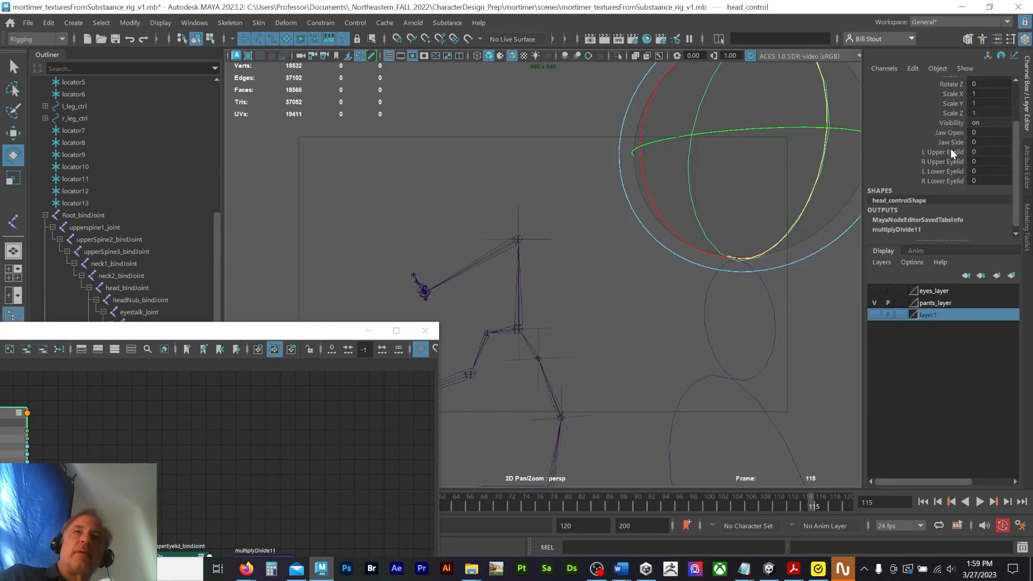
{"action": "left_click", "coordinate": [947, 152]}
{"action": "middle_click_drag", "start_coordinate": [498, 180], "coordinate": [889, 202]}
{"action": "key", "text": "ctrl+z"}
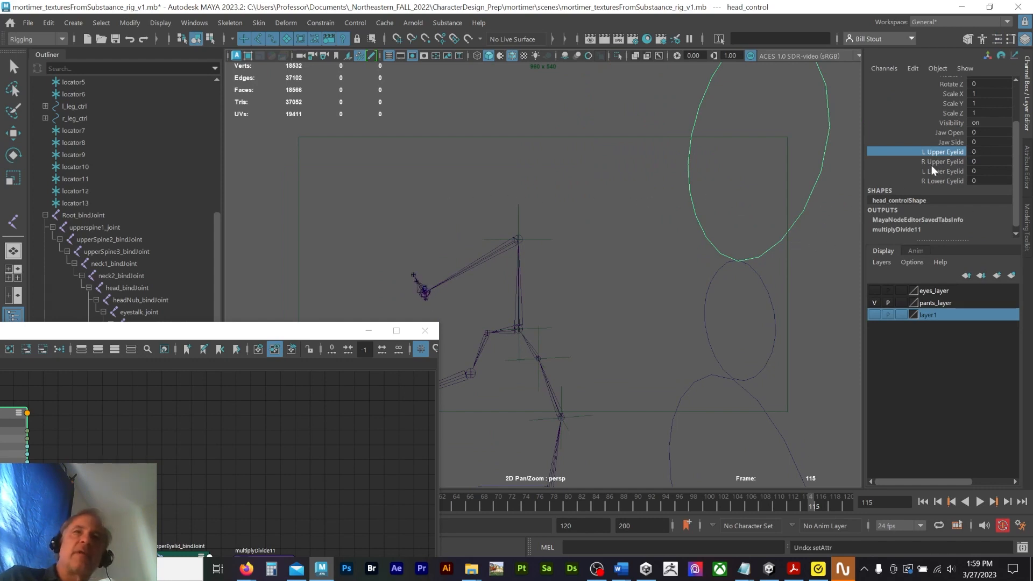
{"action": "left_click", "coordinate": [945, 171]}
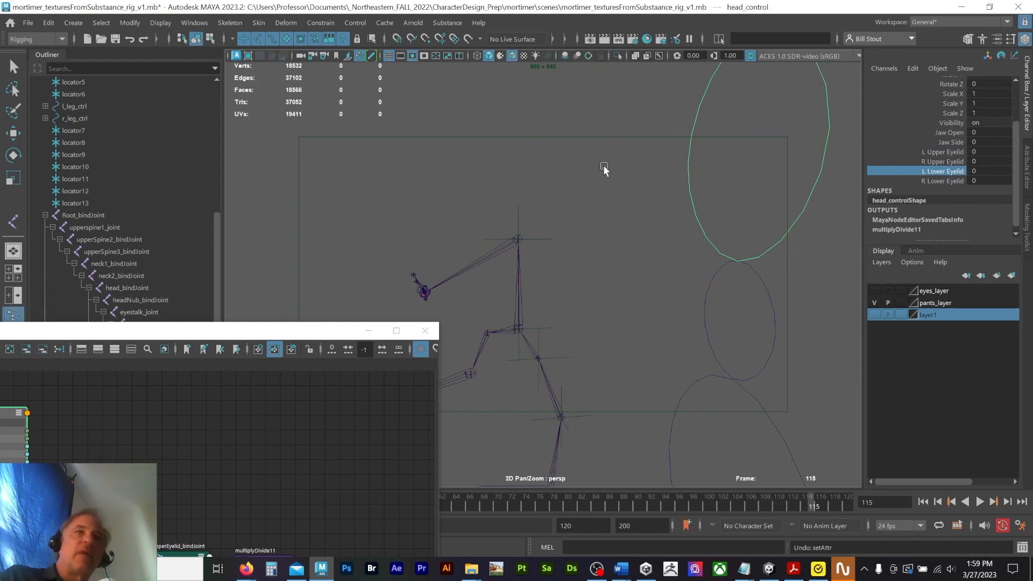
{"action": "middle_click_drag", "start_coordinate": [604, 169], "coordinate": [841, 175]}
{"action": "key", "text": "ctrl+z"}
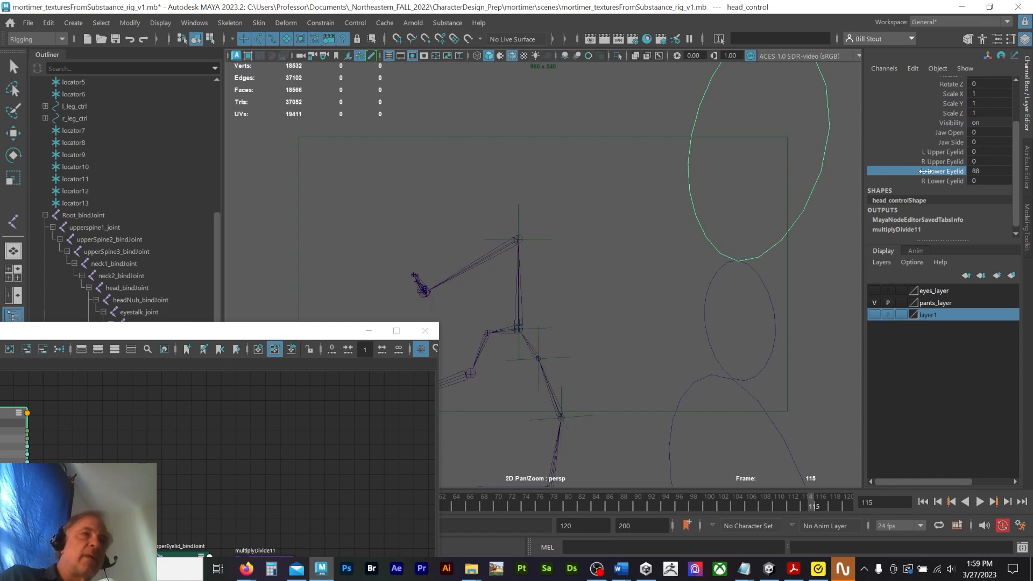
Step: Save the rig scene and minimize the Node Editor window
{"action": "key", "text": "q"}
{"action": "key", "text": "ctrl+s"}
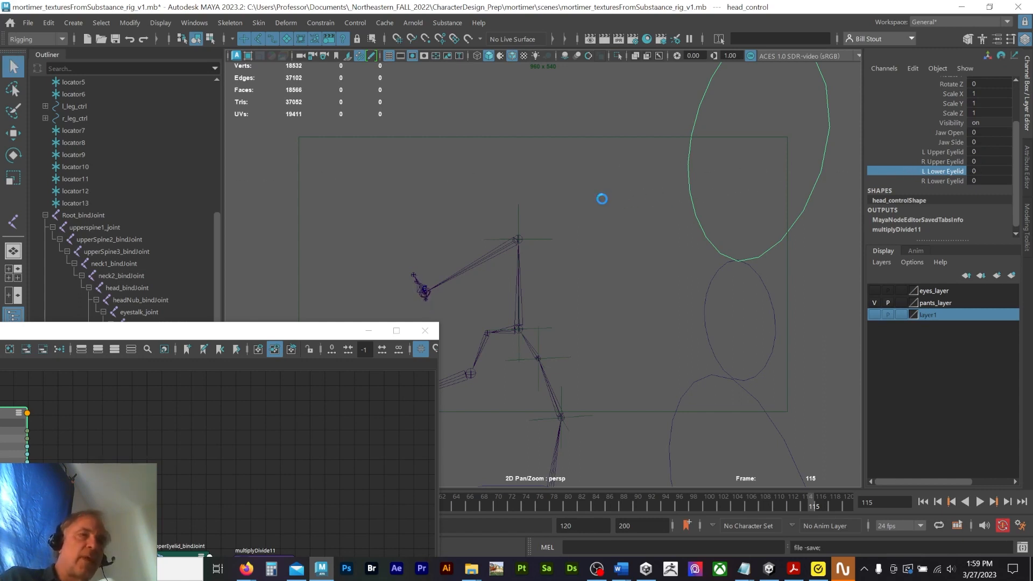
{"action": "right_click_drag", "start_coordinate": [643, 216], "coordinate": [628, 221], "text": "alt"}
{"action": "left_click_drag", "start_coordinate": [628, 221], "coordinate": [597, 192], "text": "alt"}
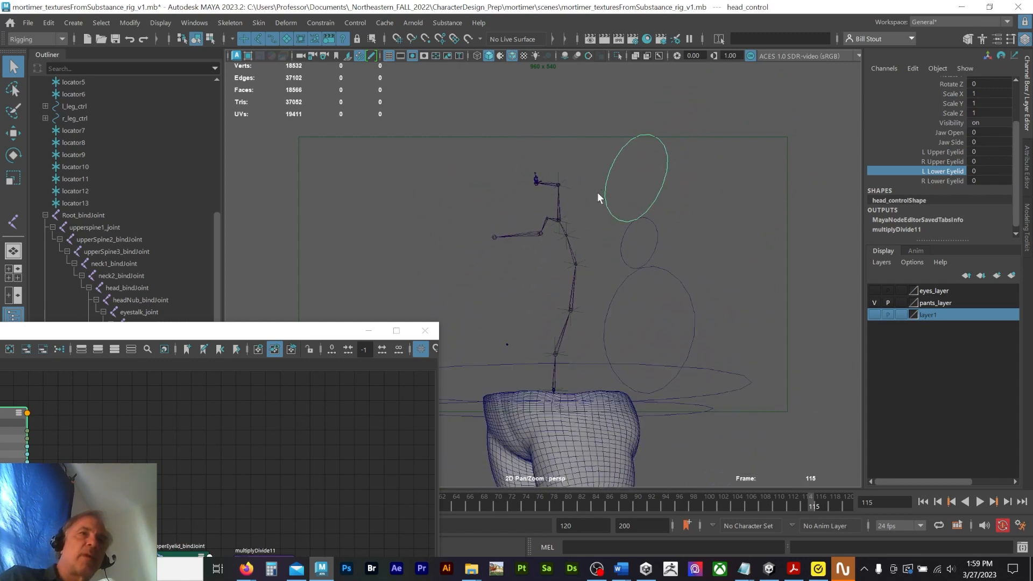
{"action": "left_click", "coordinate": [364, 333]}
Step: Select eyestalk_joint, the parent of the left eyelid joints, under headNub_bindJoint
{"action": "left_click_drag", "start_coordinate": [445, 339], "coordinate": [407, 274], "text": "alt"}
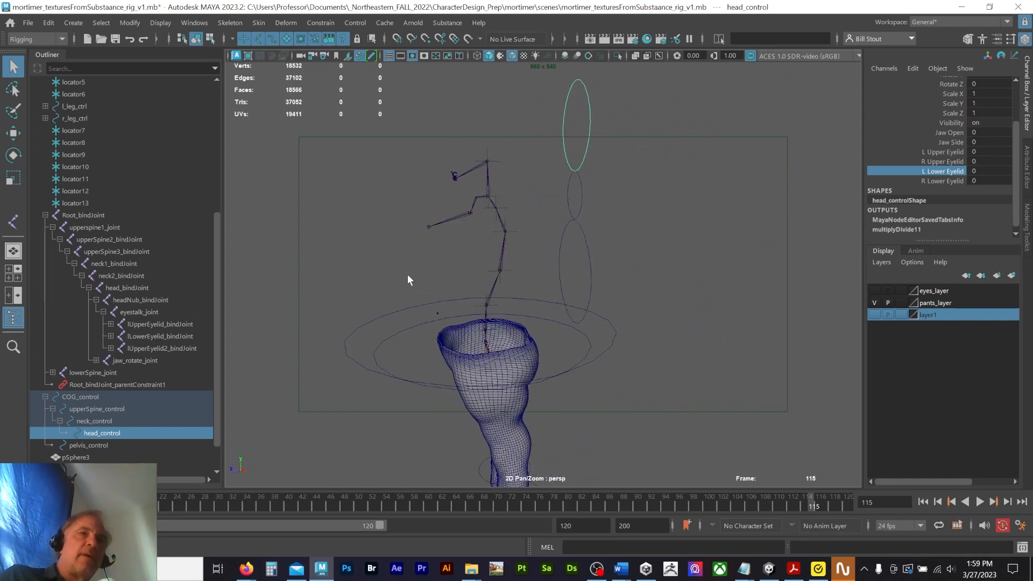
{"action": "right_click_drag", "start_coordinate": [407, 277], "coordinate": [501, 263], "text": "alt"}
{"action": "left_click_drag", "start_coordinate": [501, 263], "coordinate": [544, 314], "text": "alt"}
{"action": "middle_click_drag", "start_coordinate": [543, 314], "coordinate": [507, 327], "text": "alt"}
{"action": "left_click_drag", "start_coordinate": [508, 327], "coordinate": [488, 340], "text": "alt"}
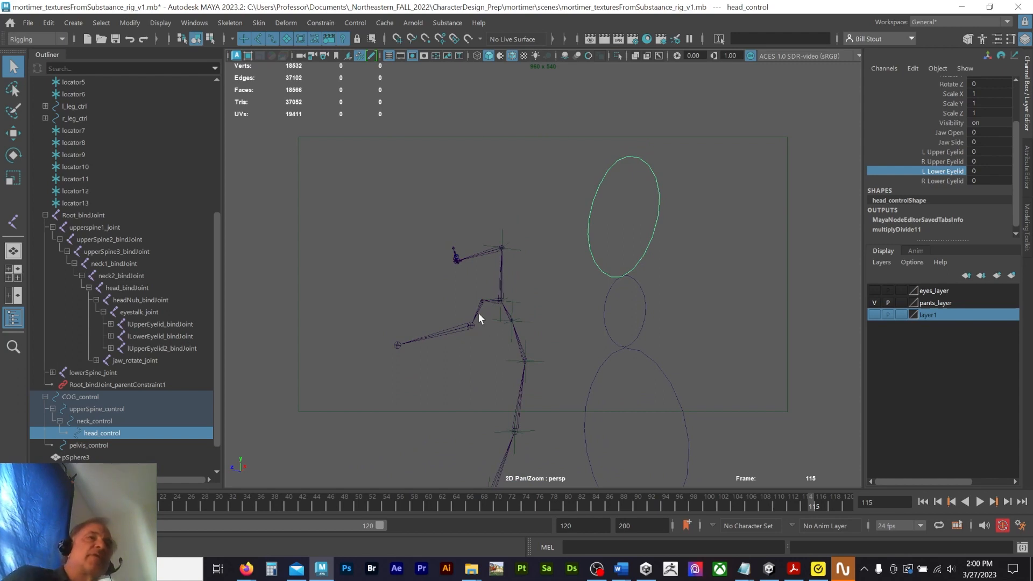
{"action": "left_click", "coordinate": [484, 254]}
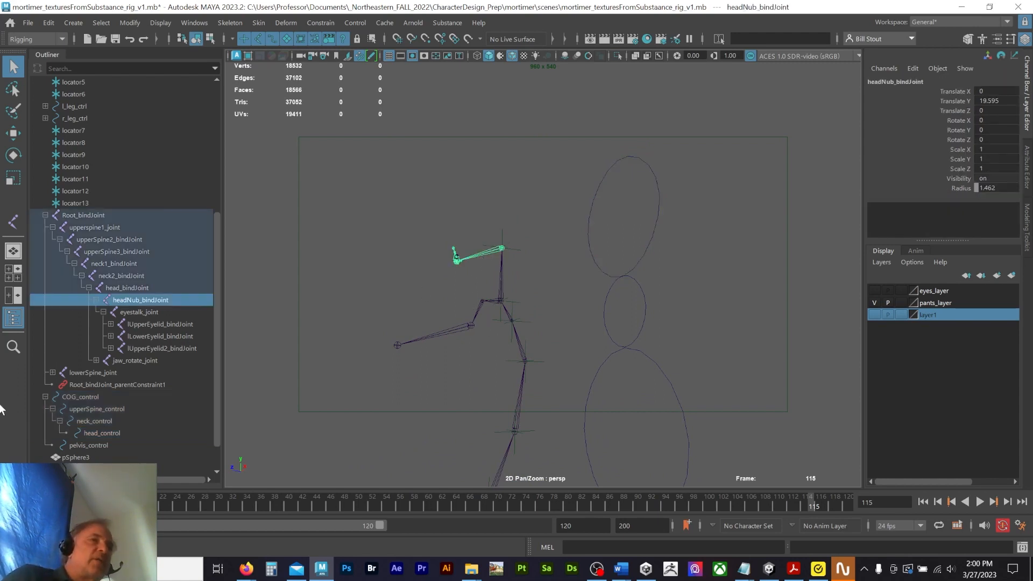
{"action": "left_click", "coordinate": [132, 312]}
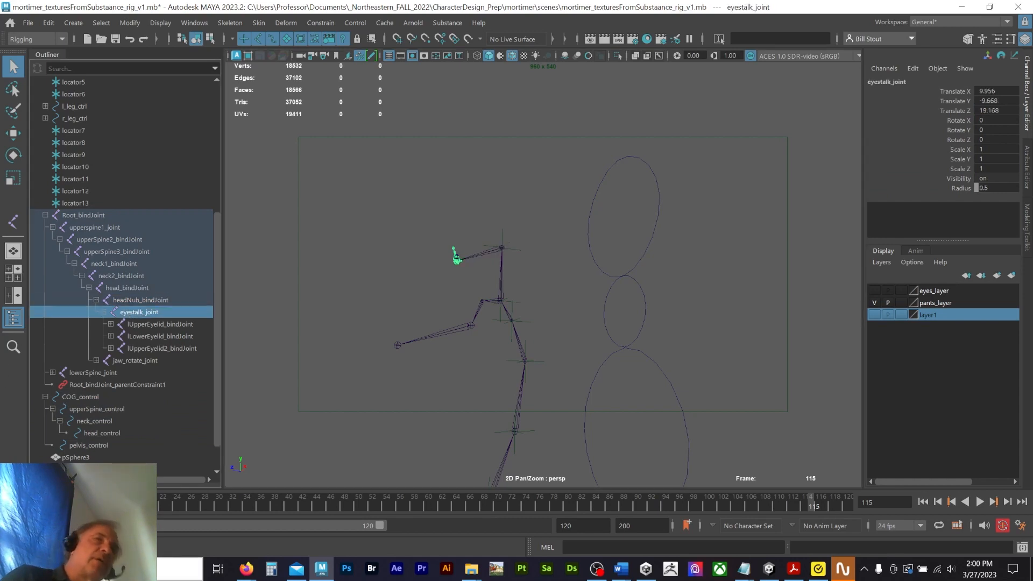